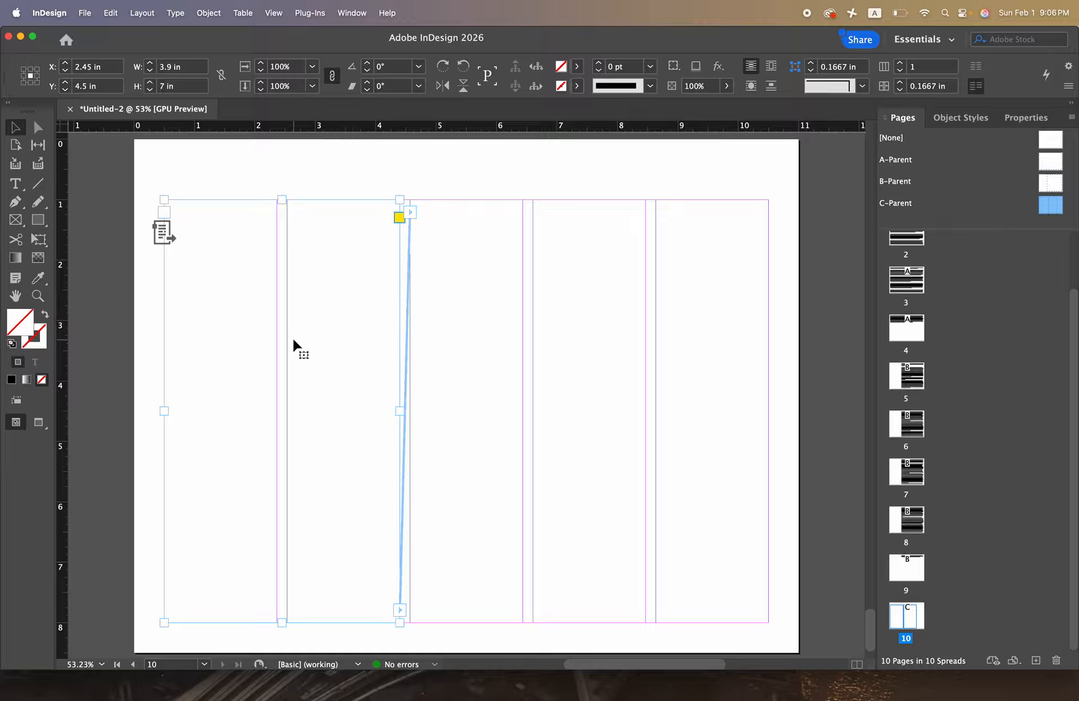
# Place the text file "Why Are Black Cats Considered Unlucky?" into the threaded primary text frame on page 10
pyautogui.click(87, 13)
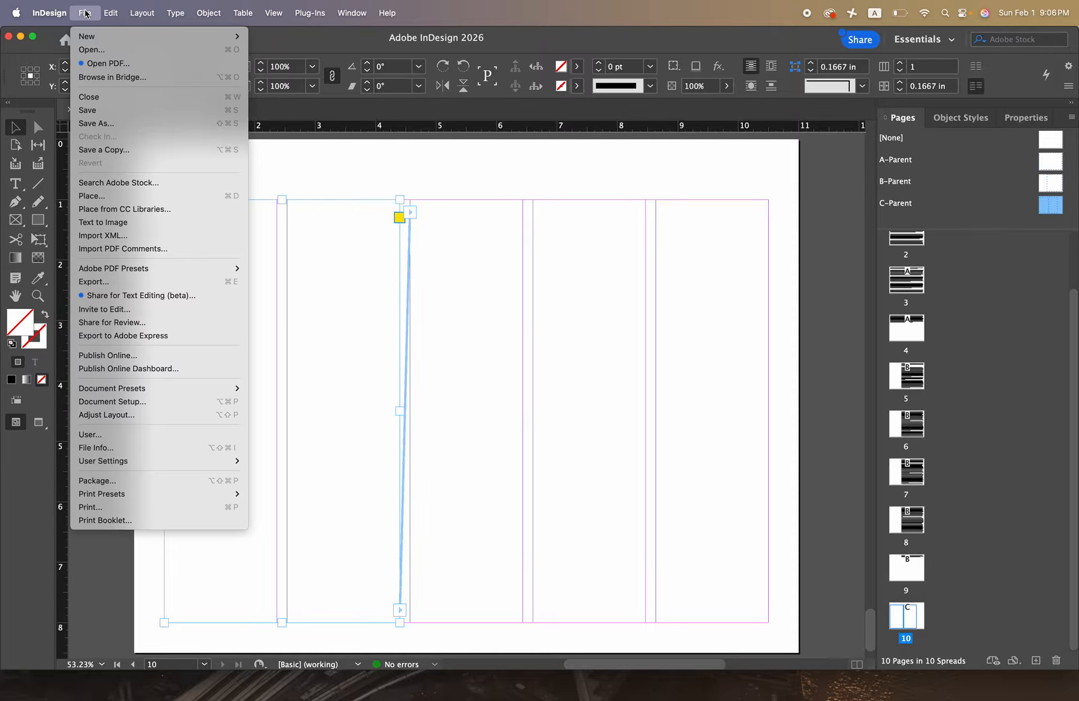
pyautogui.click(112, 198)
pyautogui.click(634, 200)
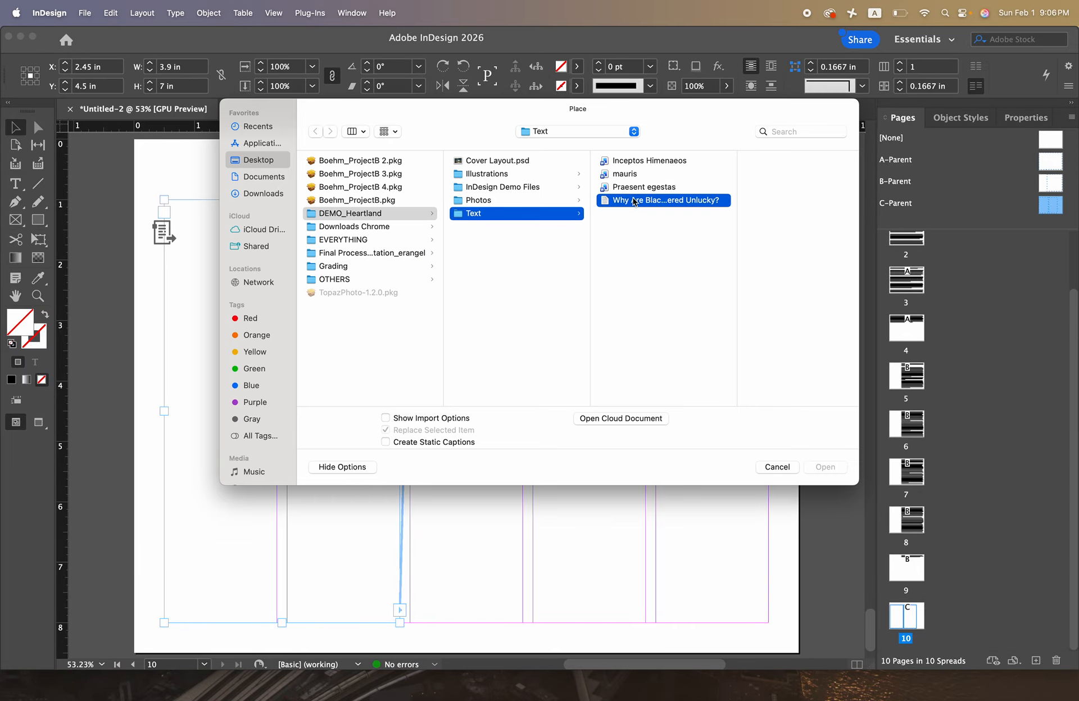
pyautogui.click(826, 467)
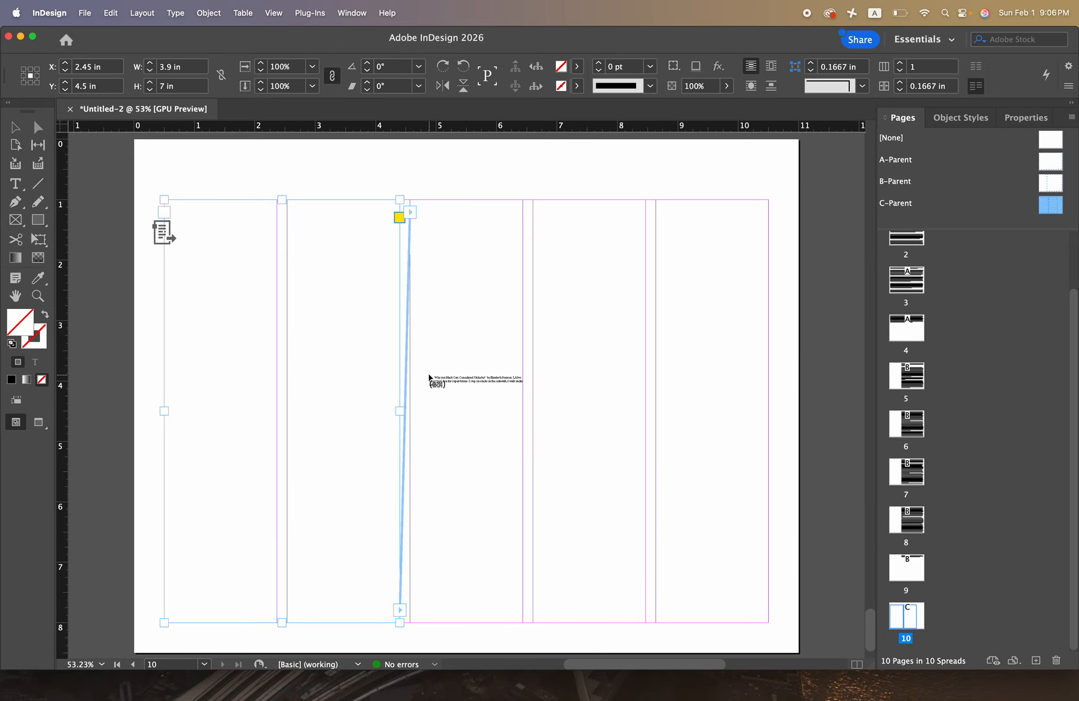
pyautogui.click(184, 219)
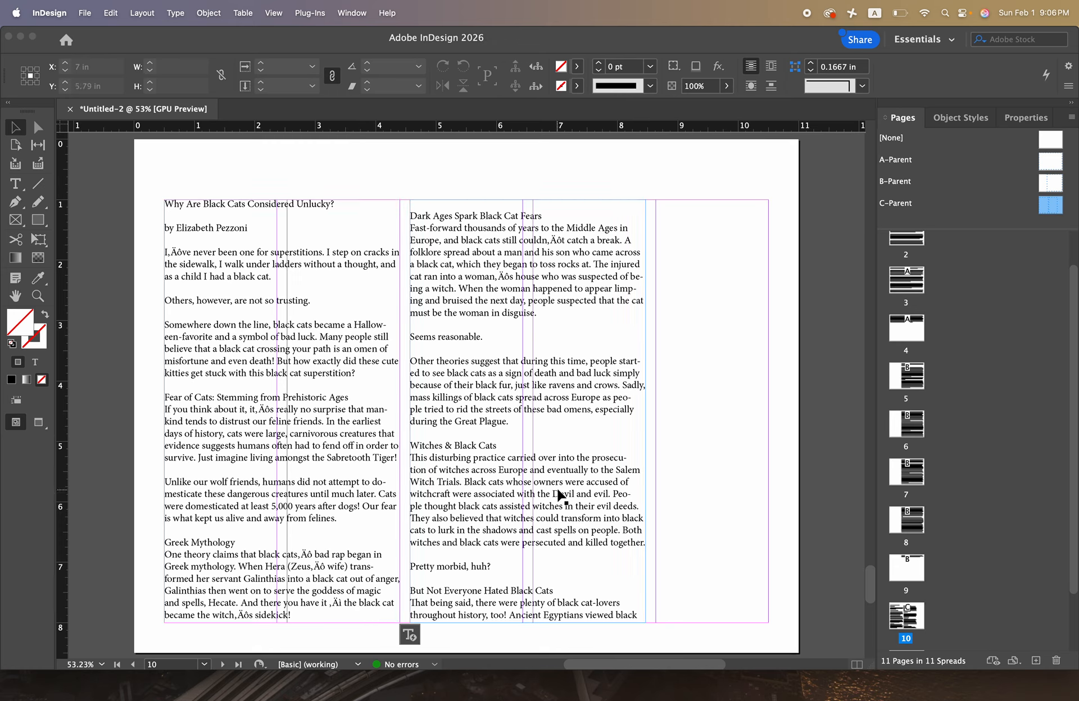
# Examine the thumbnails of all document pages and the B-Parent and A-Parent layouts
pyautogui.scroll(-2, 926, 365)
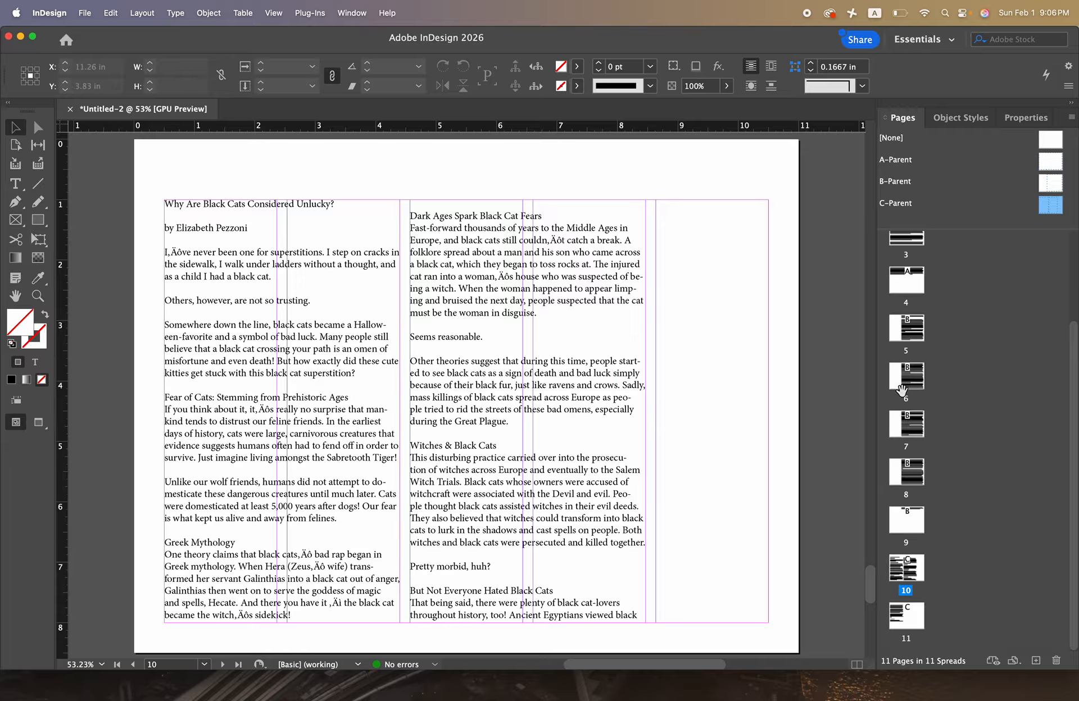
pyautogui.scroll(3, 909, 341)
pyautogui.scroll(-3, 909, 341)
pyautogui.scroll(3, 908, 342)
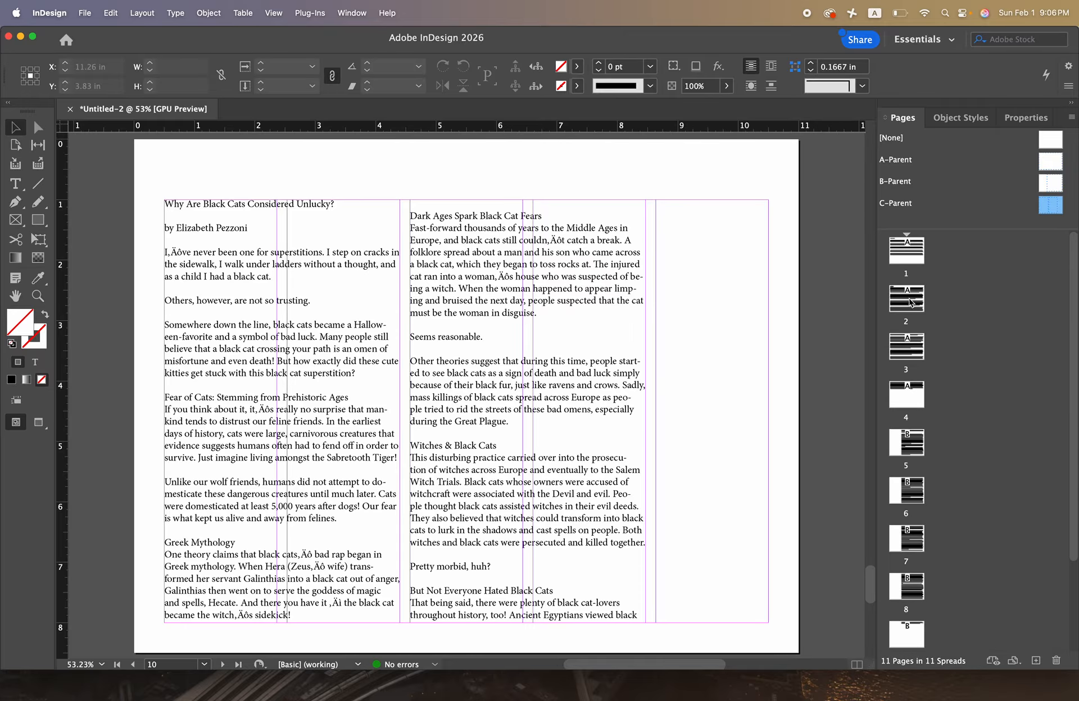
pyautogui.scroll(-3, 913, 337)
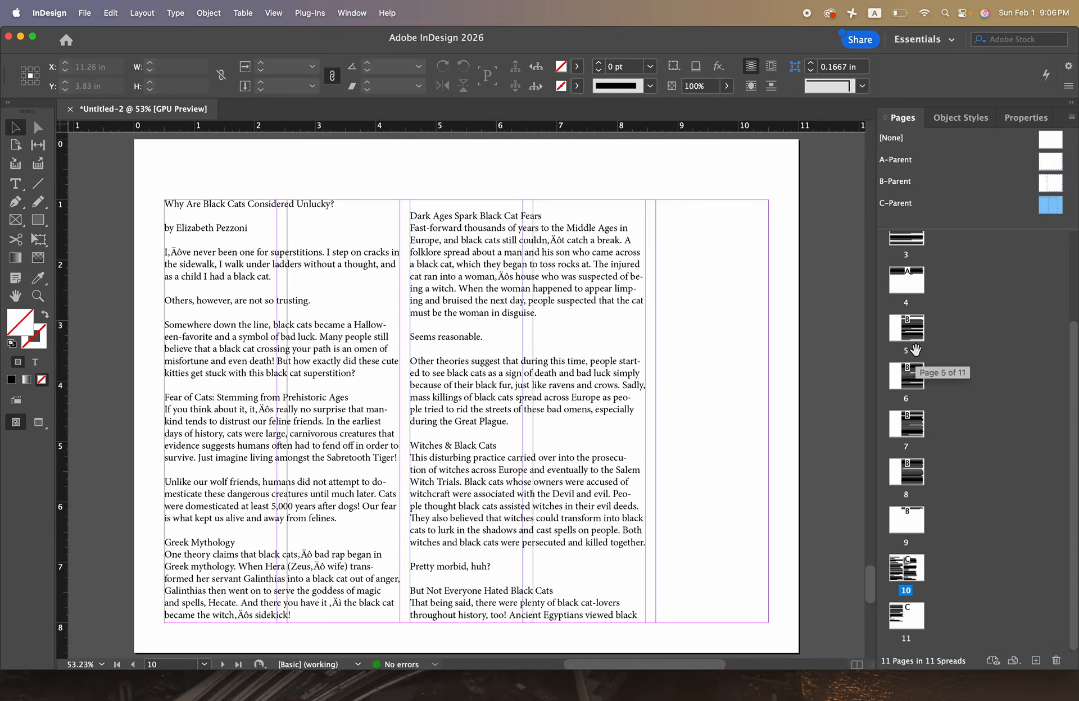
pyautogui.moveTo(915, 350); pyautogui.dragTo(915, 340)
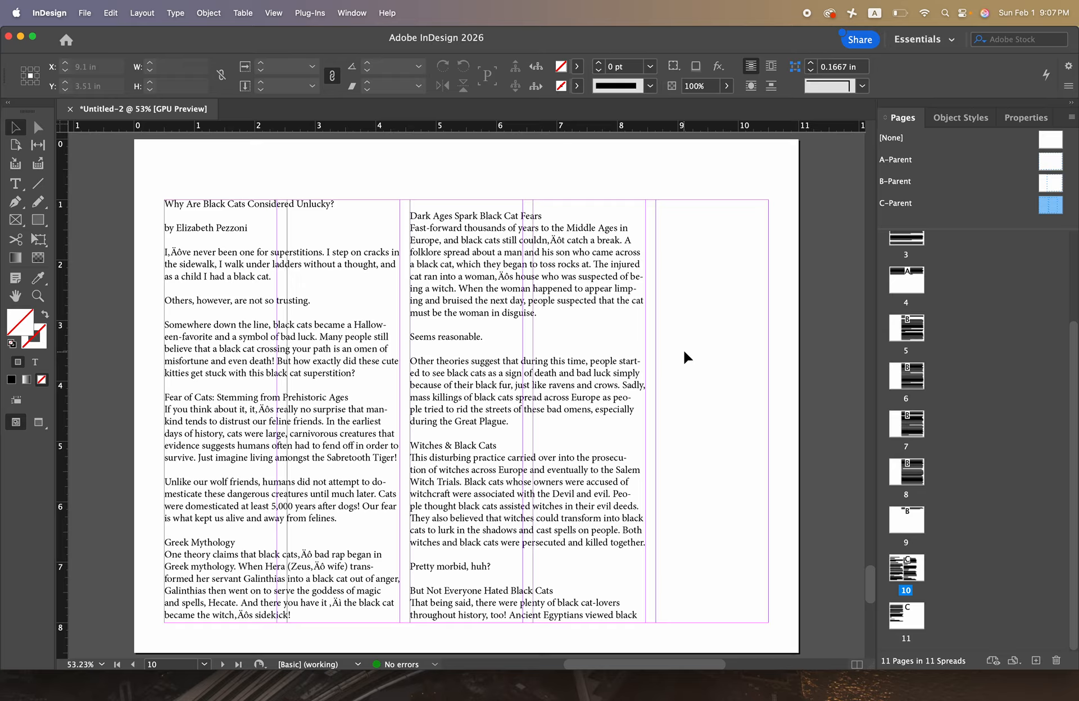
pyautogui.doubleClick(1048, 187)
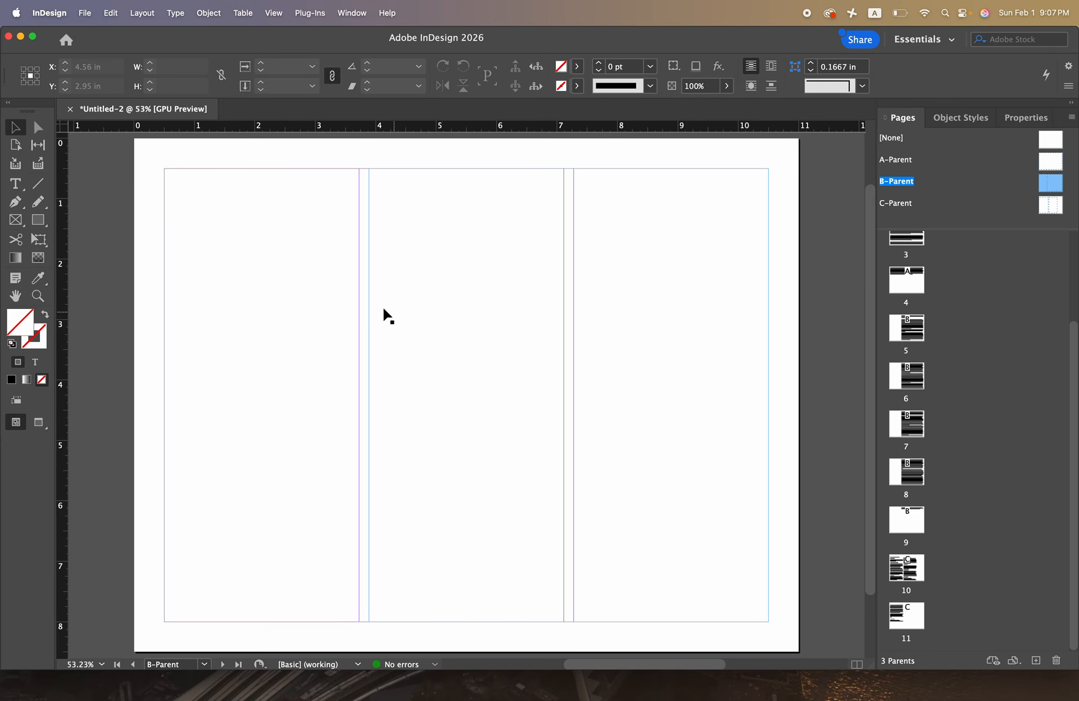
pyautogui.doubleClick(1051, 161)
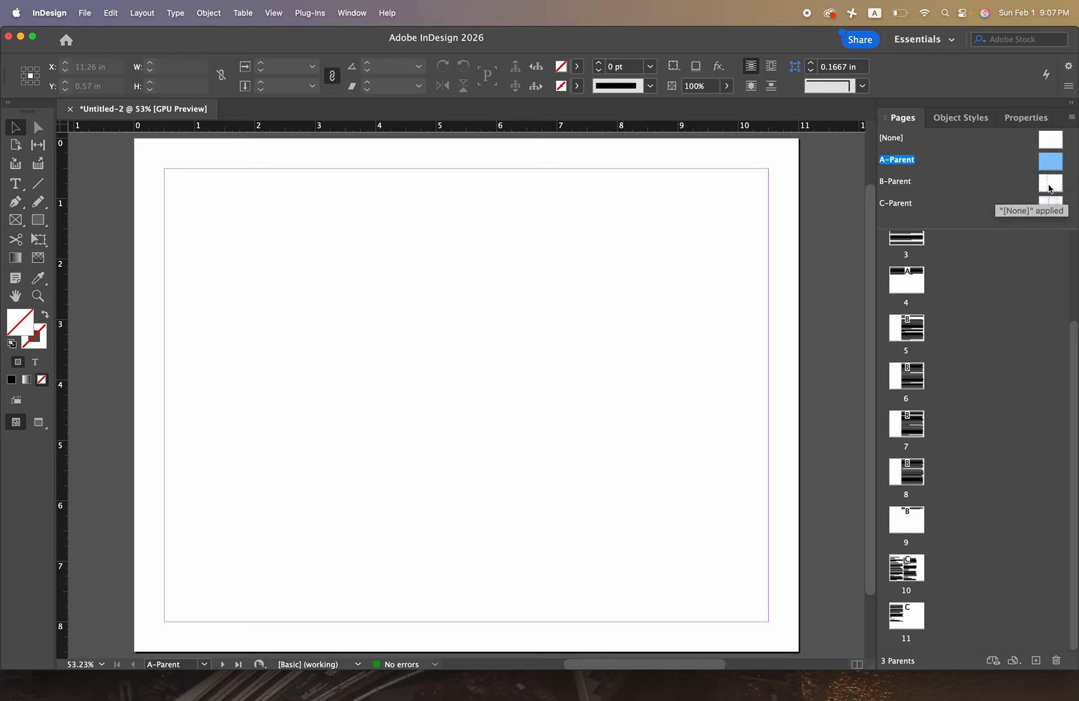
# Draw a rectangle about 0.5 in wide and 1.89 in high in B-Parent's upper left margin and fill it red
pyautogui.doubleClick(1050, 181)
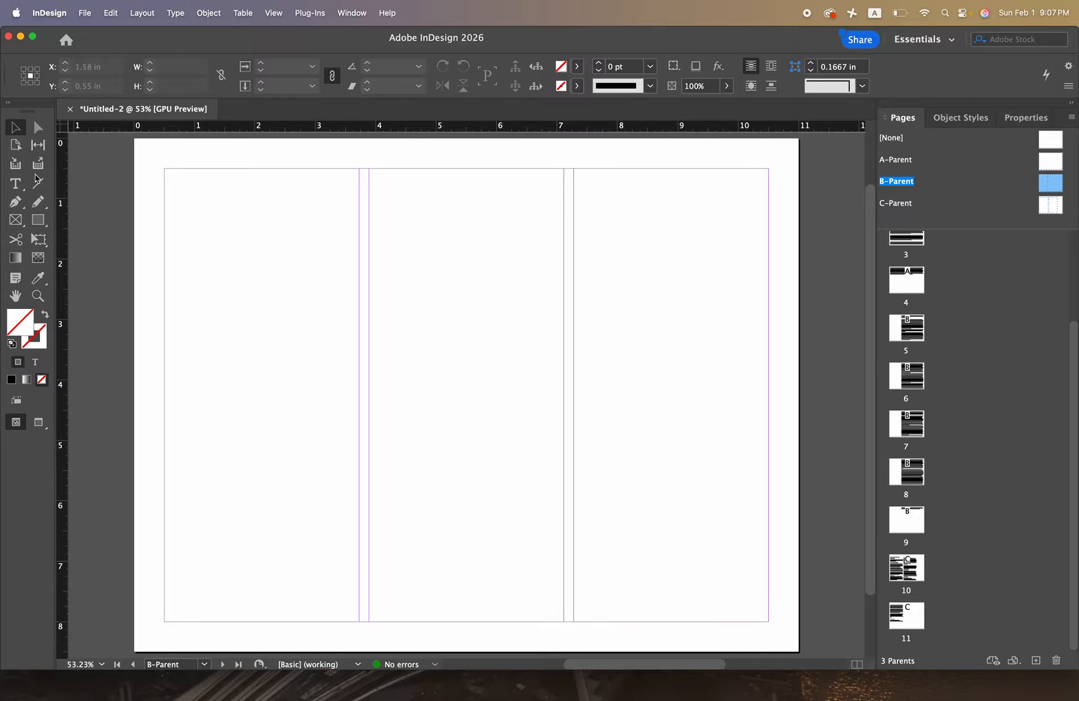
pyautogui.click(40, 221)
pyautogui.moveTo(162, 169); pyautogui.dragTo(135, 282)
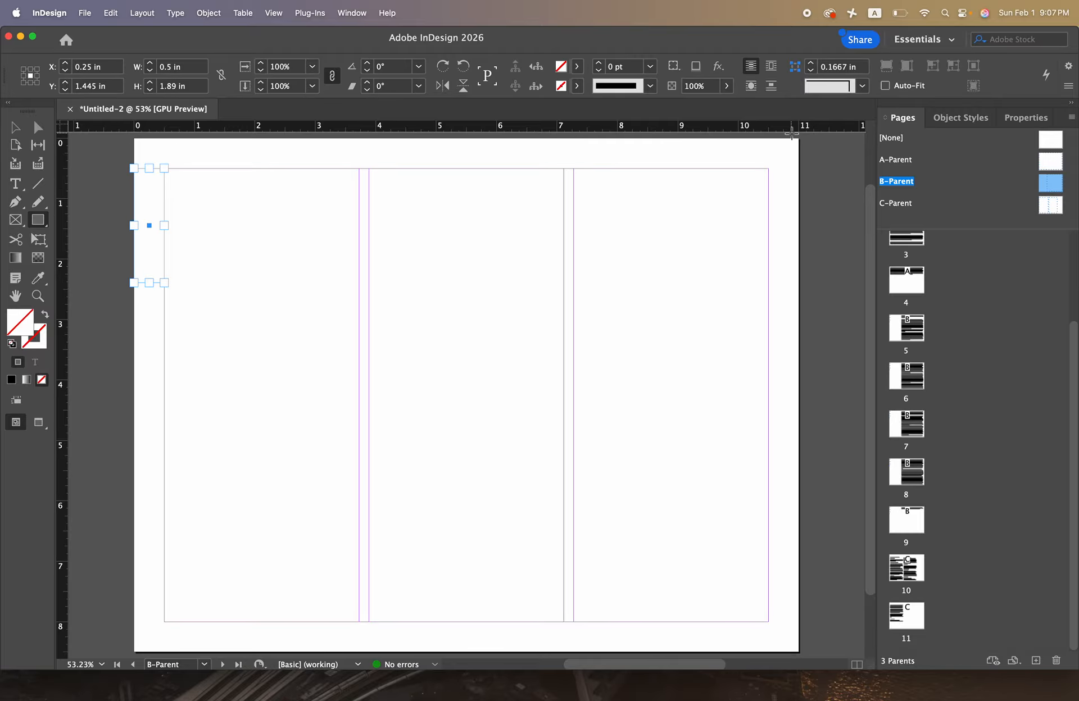
pyautogui.click(1022, 119)
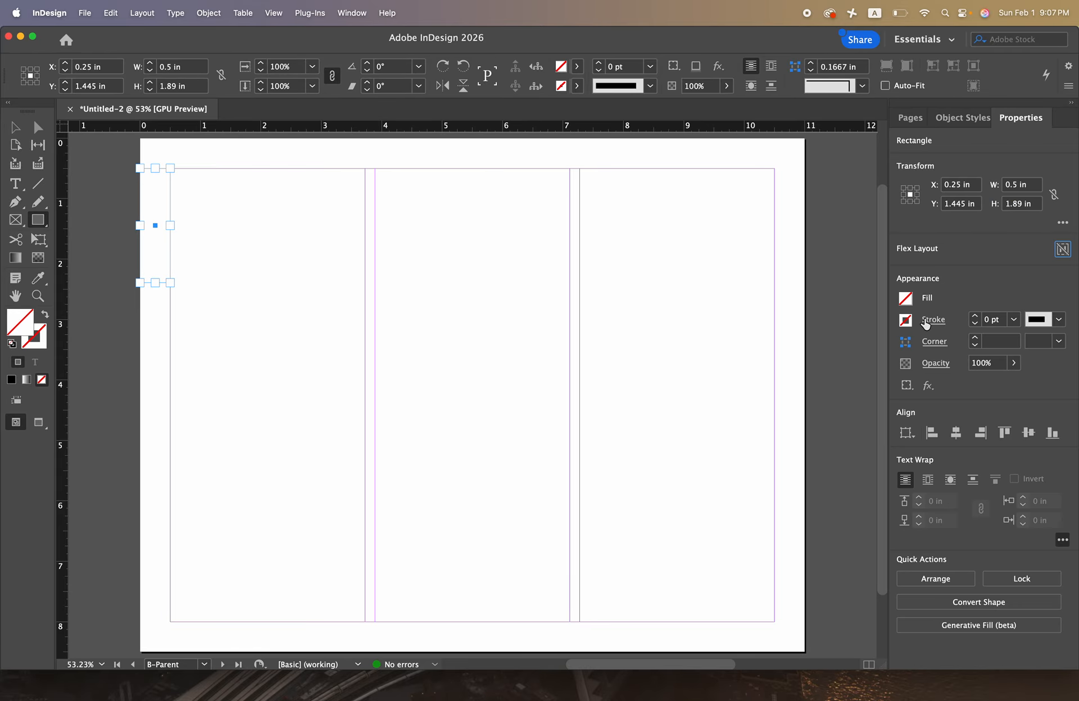
pyautogui.click(906, 299)
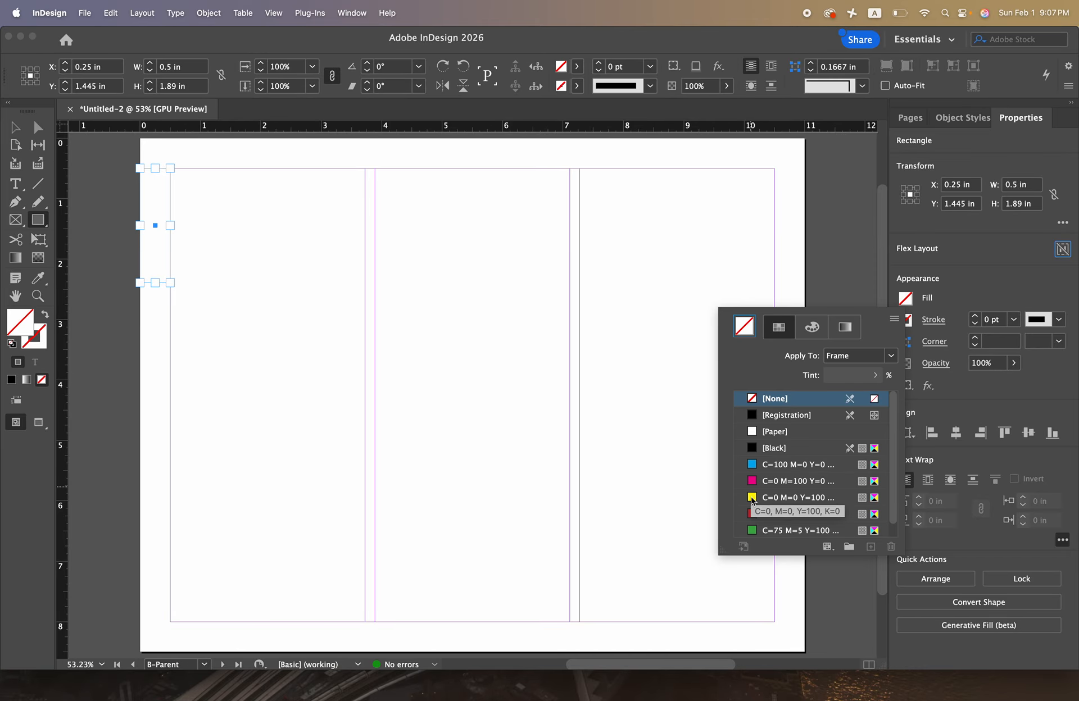
pyautogui.click(793, 514)
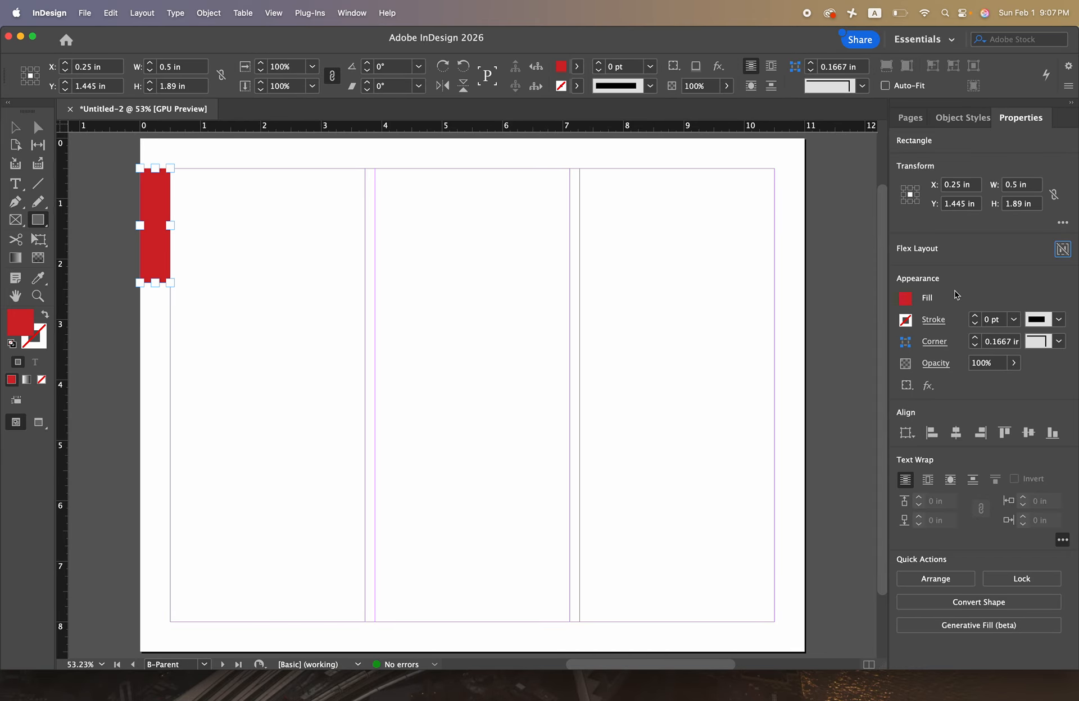
# Set the red rectangle's top-right and bottom-right corners to the Rounded shape and deselect it
pyautogui.click(940, 344)
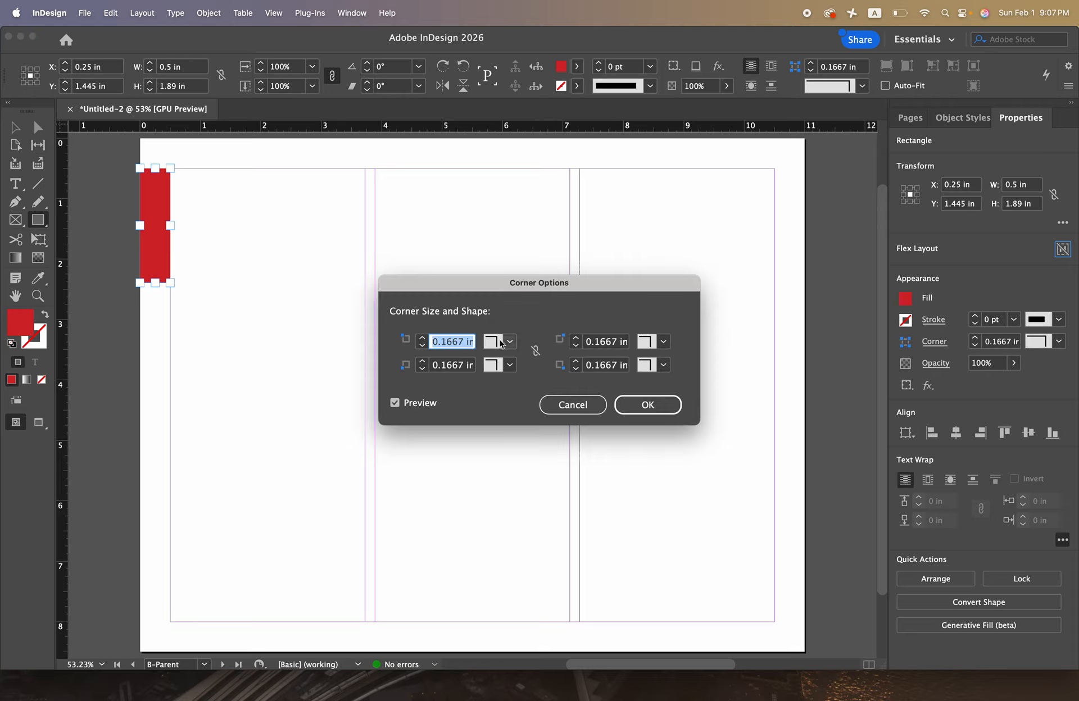
pyautogui.click(663, 342)
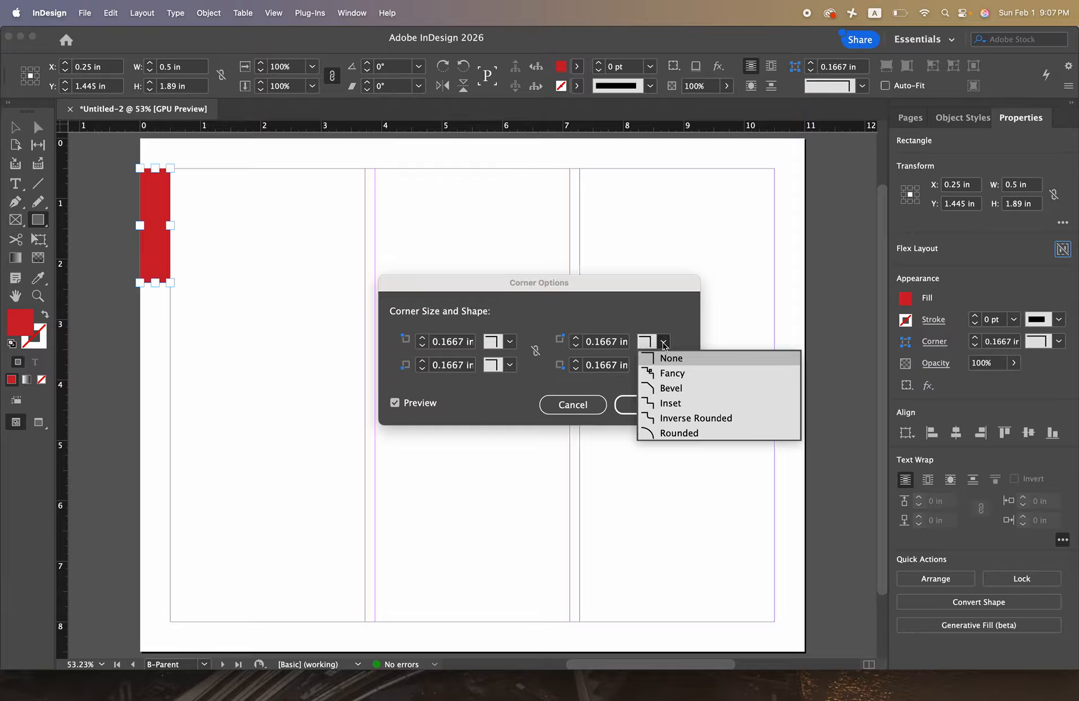
pyautogui.click(679, 433)
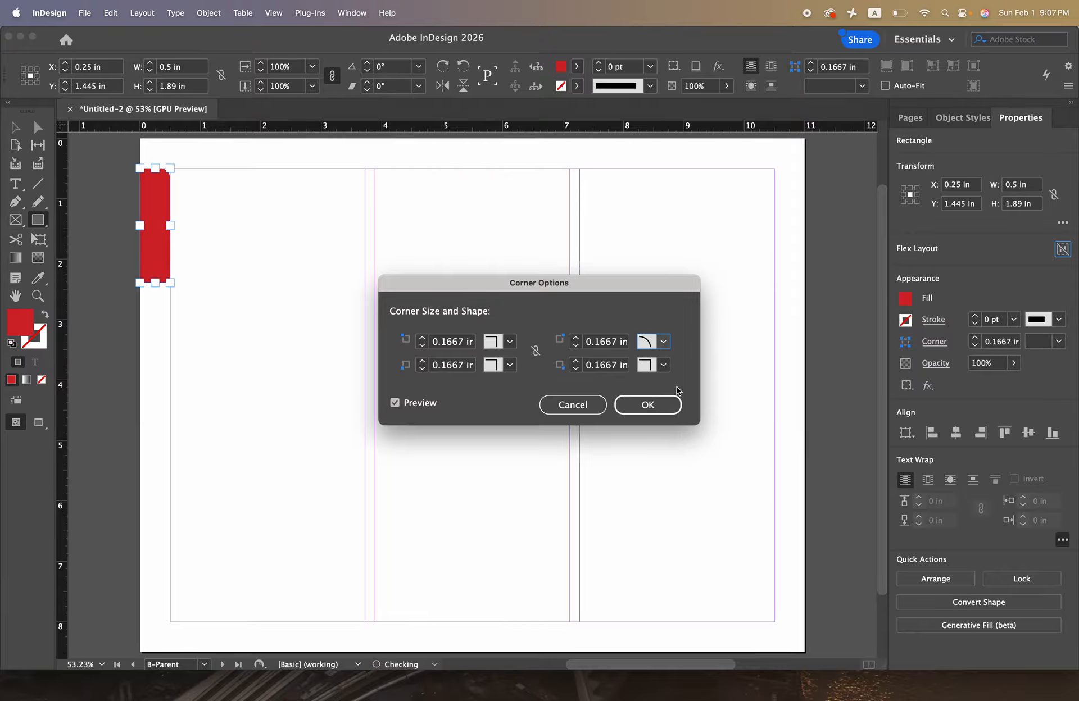
pyautogui.click(663, 366)
pyautogui.click(675, 456)
pyautogui.click(646, 407)
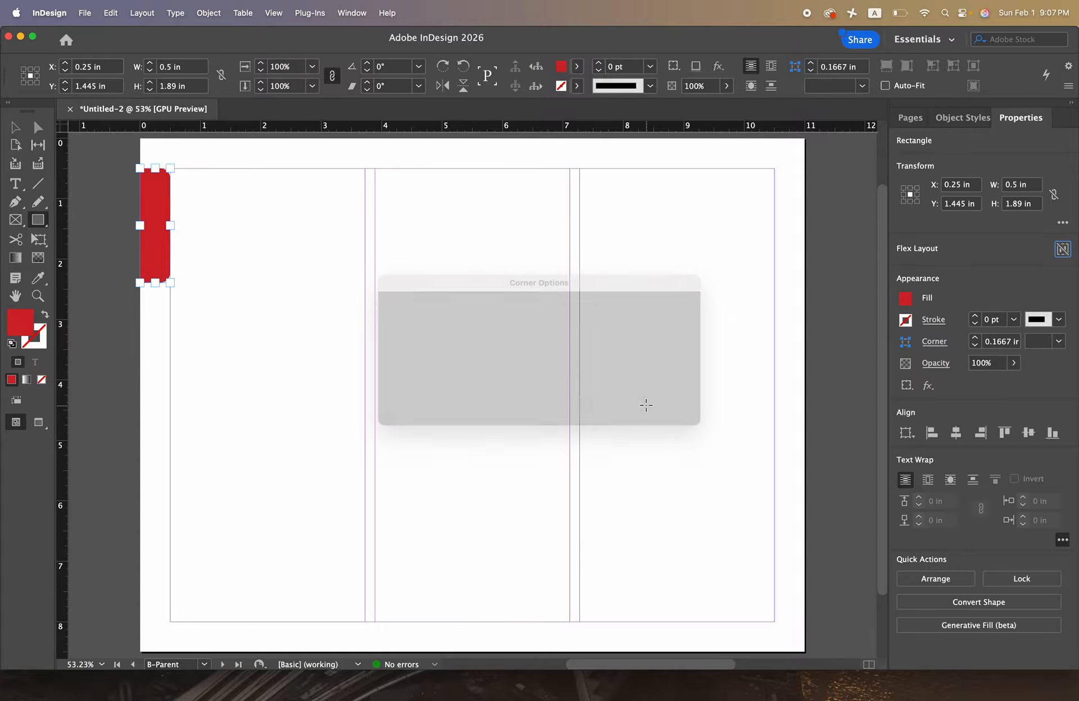
pyautogui.click(282, 387)
pyautogui.click(584, 367)
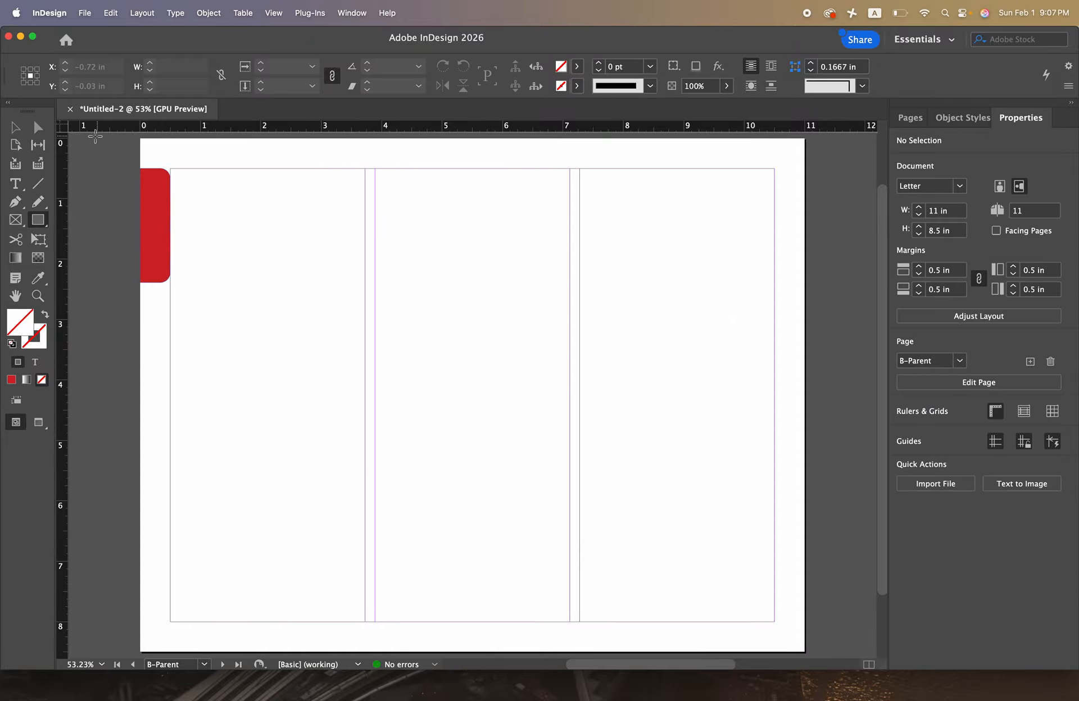
pyautogui.click(16, 129)
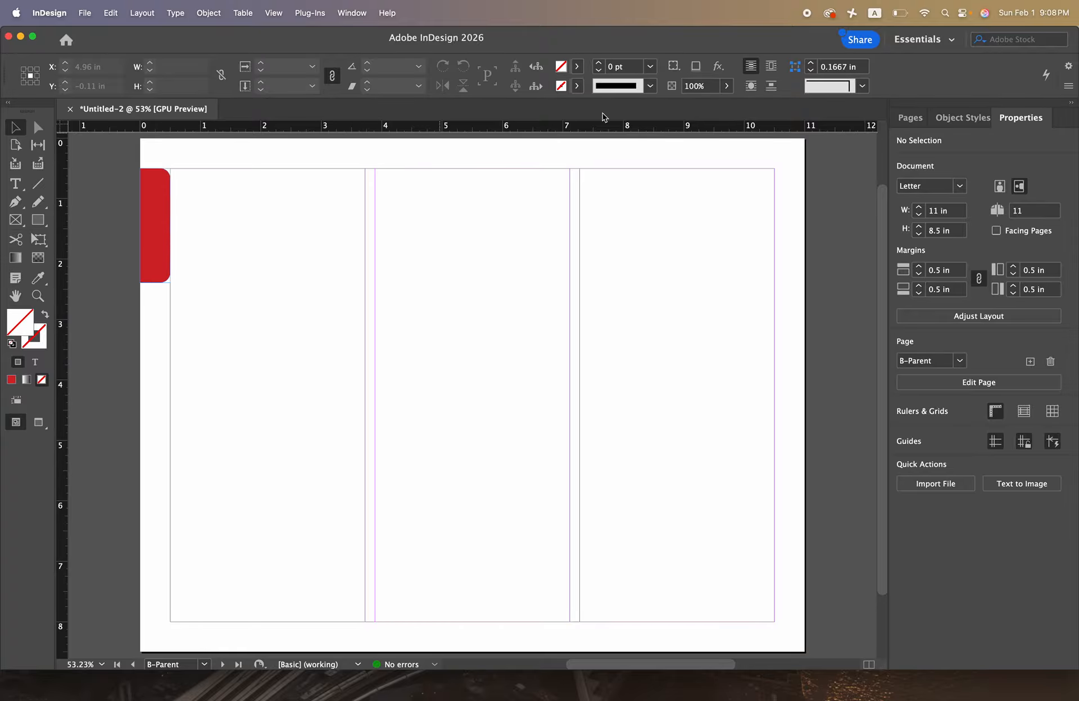
# Check pages 5 to 8 for the red side tab and compare them with A-Parent pages 1 to 4
pyautogui.click(911, 125)
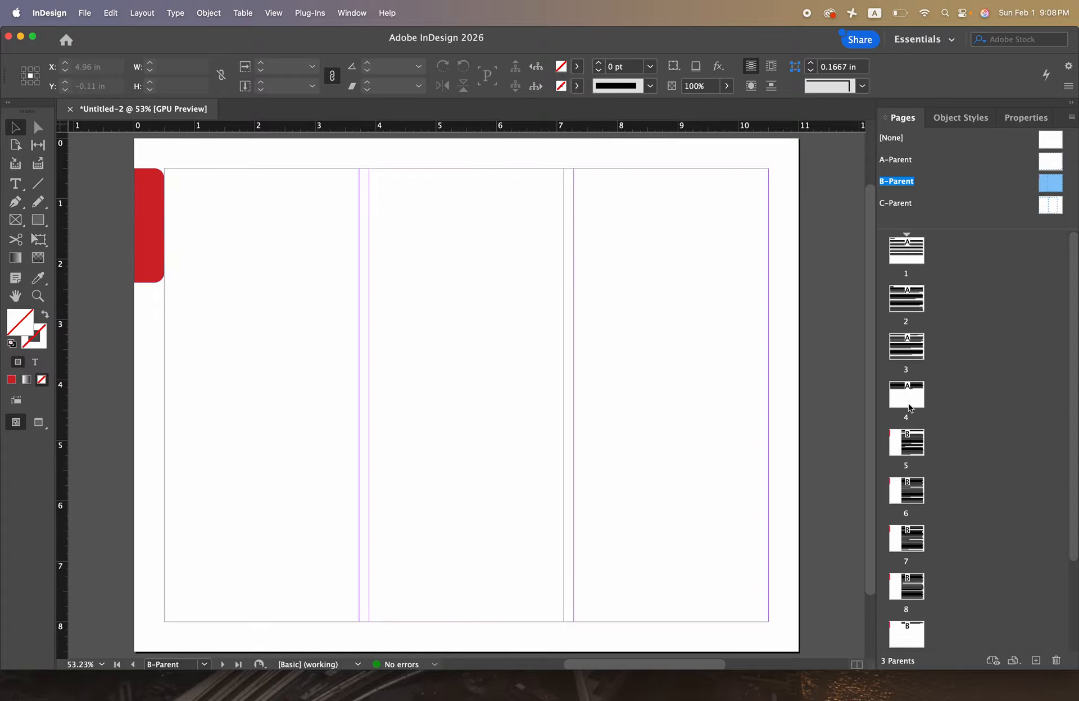
pyautogui.doubleClick(902, 444)
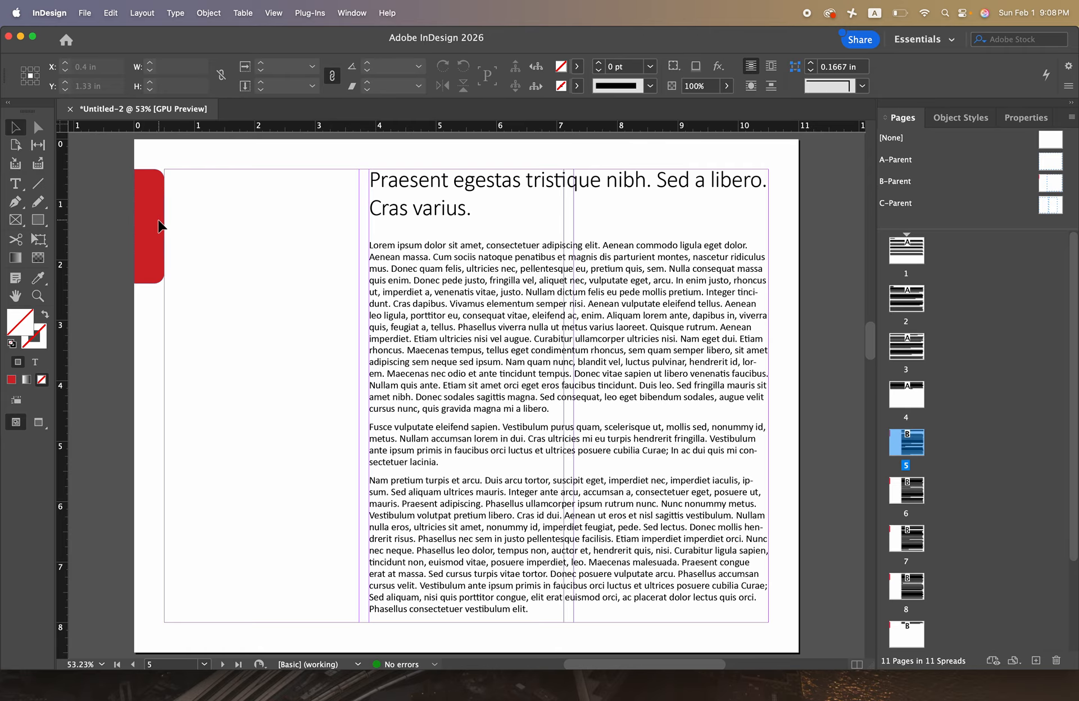
pyautogui.doubleClick(896, 495)
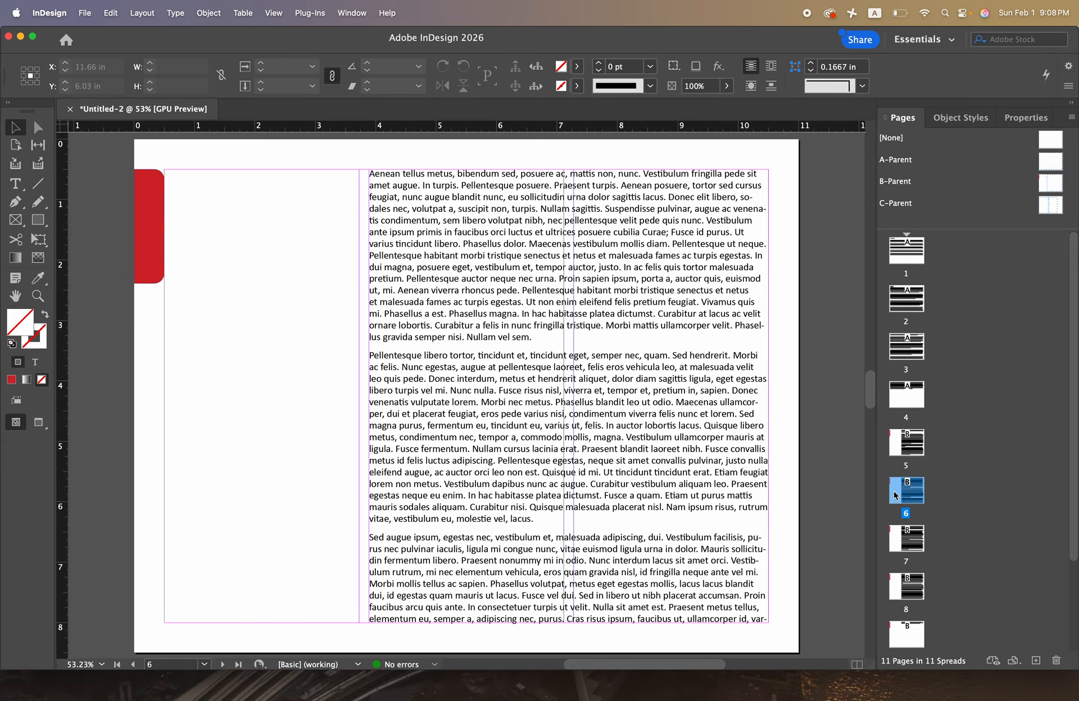
pyautogui.doubleClick(894, 541)
pyautogui.doubleClick(896, 588)
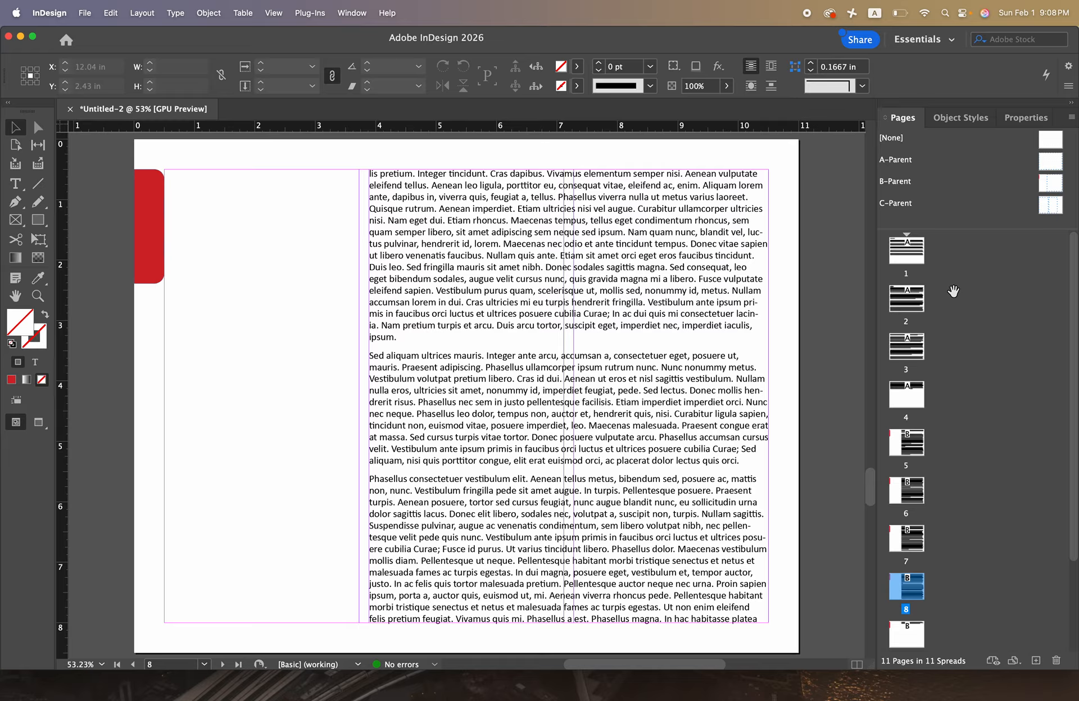
pyautogui.doubleClick(906, 261)
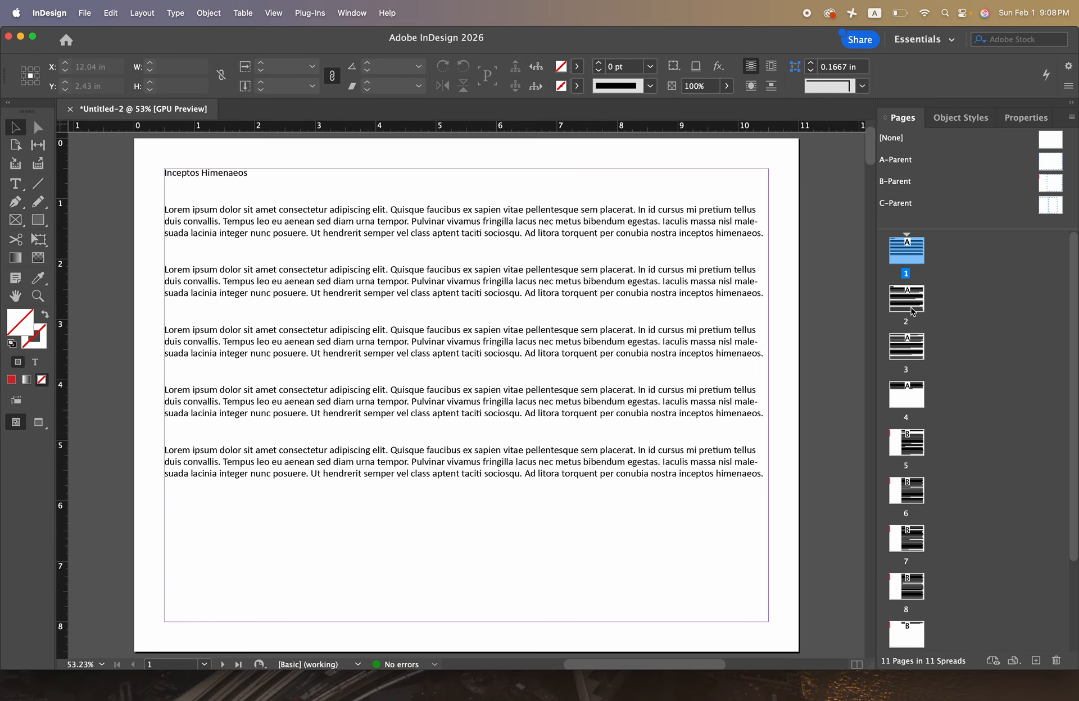
pyautogui.doubleClick(911, 310)
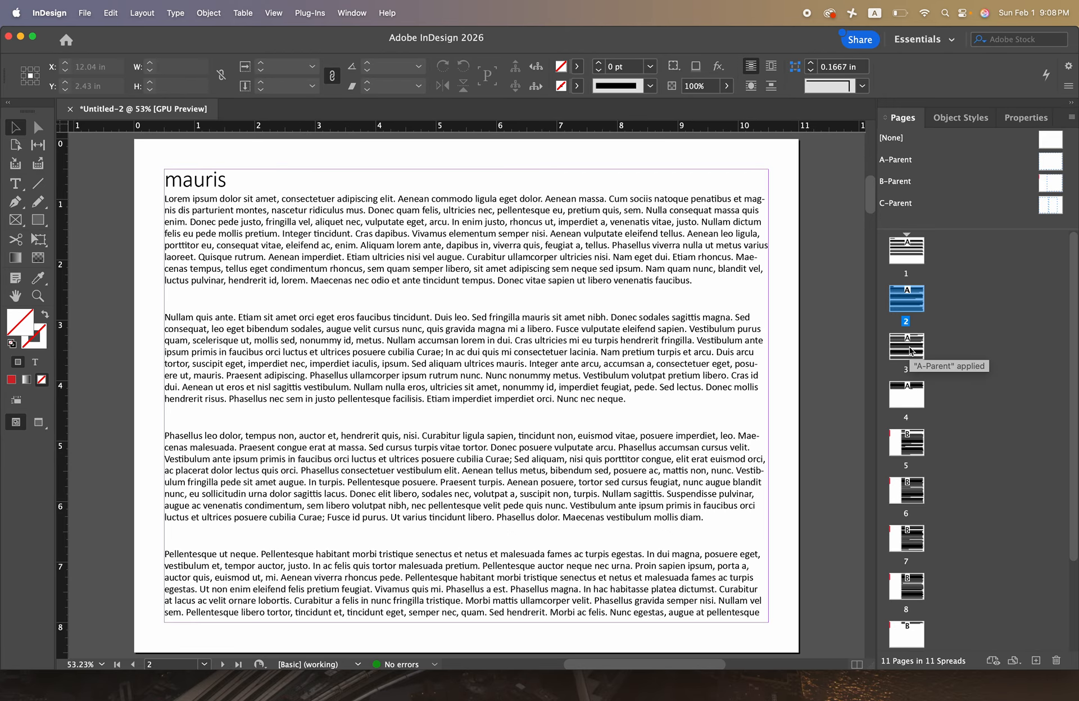
pyautogui.doubleClick(911, 351)
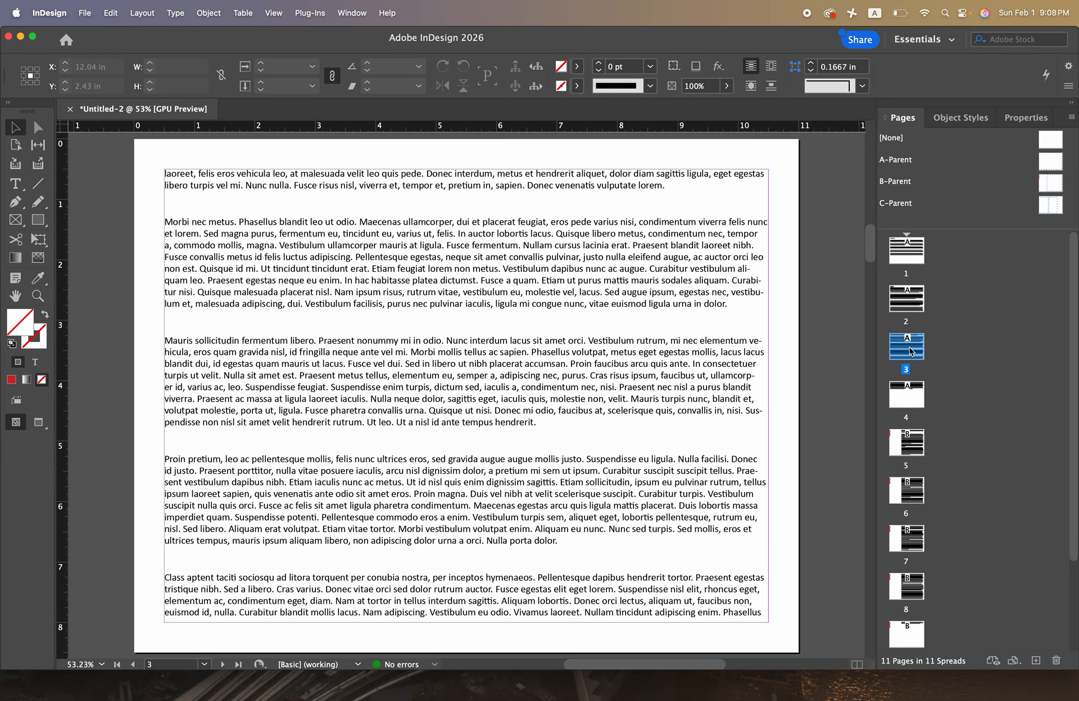
pyautogui.doubleClick(903, 403)
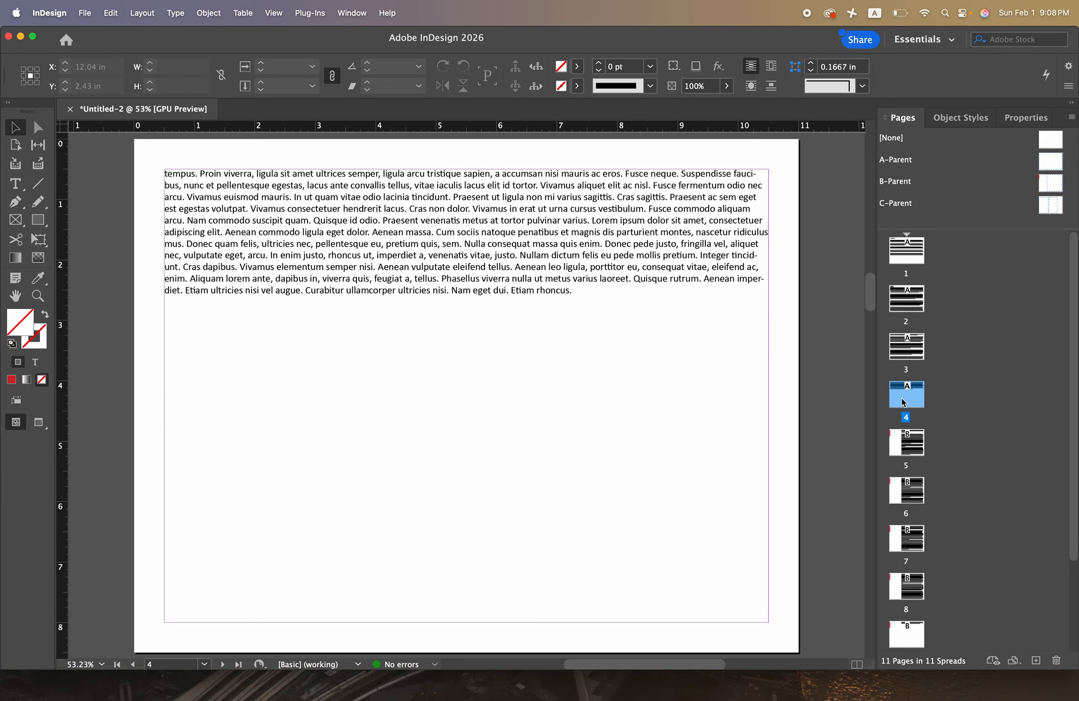
pyautogui.doubleClick(908, 443)
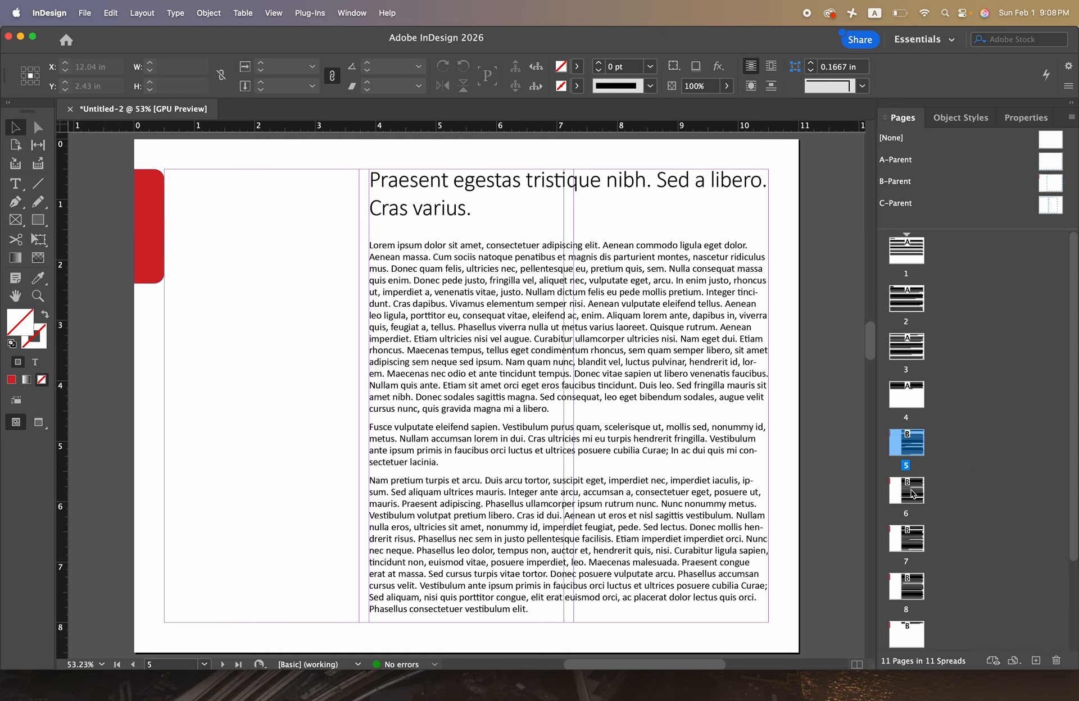
pyautogui.doubleClick(913, 494)
pyautogui.click(919, 454)
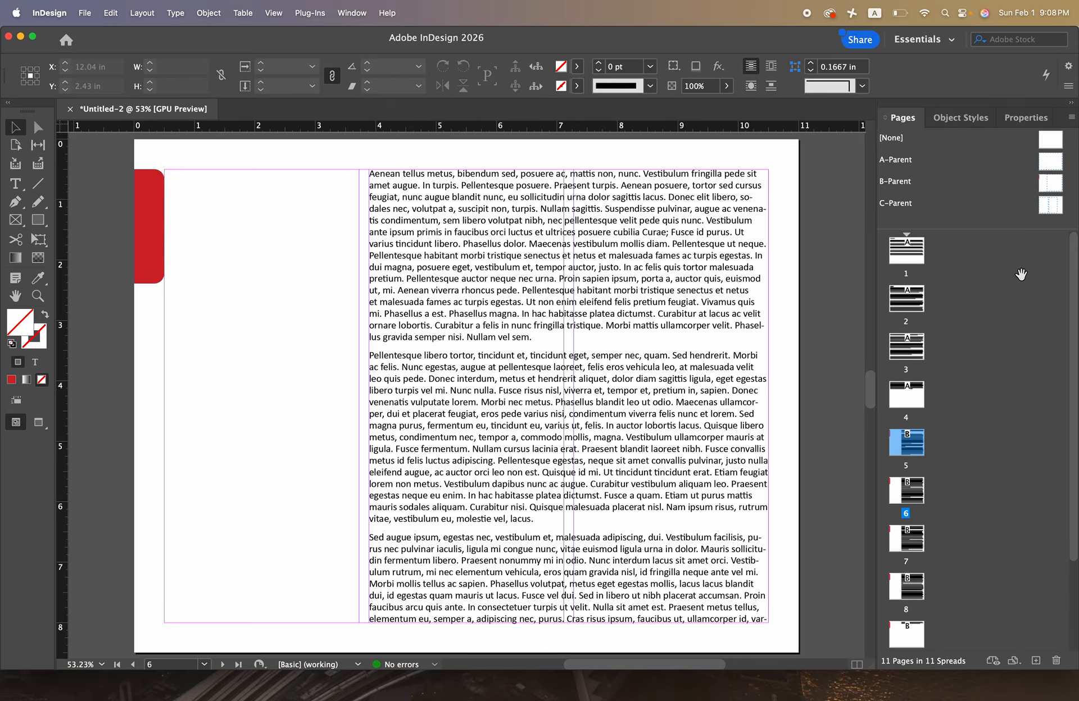
# Delete the red tab from B-Parent and check page 5
pyautogui.doubleClick(1050, 188)
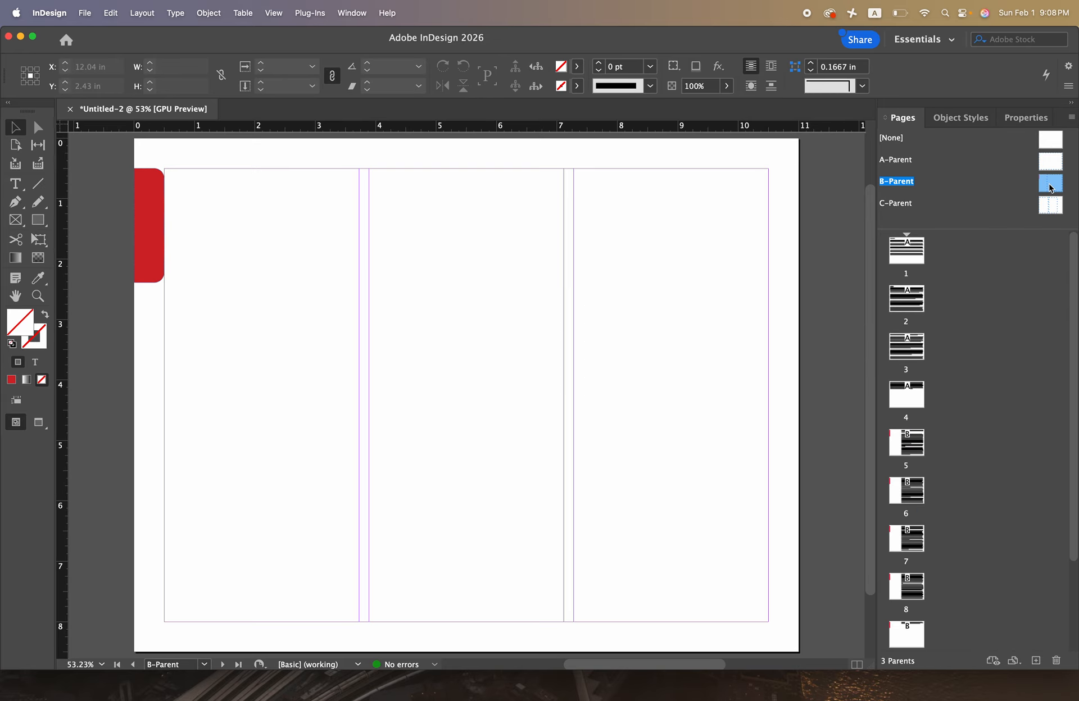
pyautogui.click(150, 228)
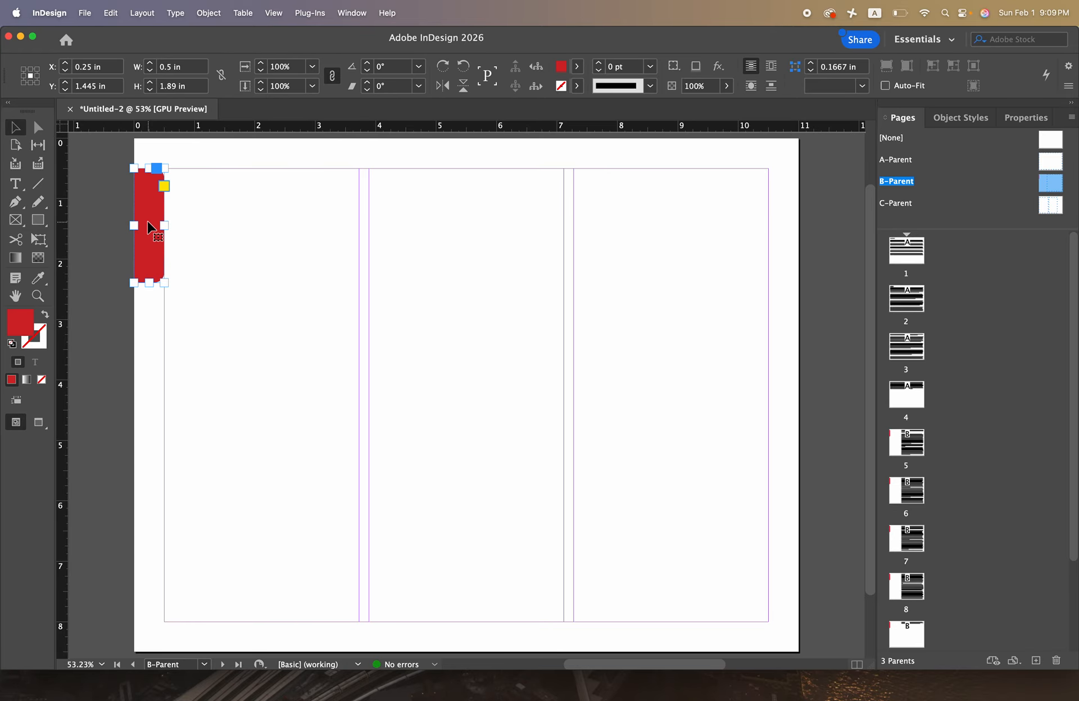
pyautogui.press('Delete')
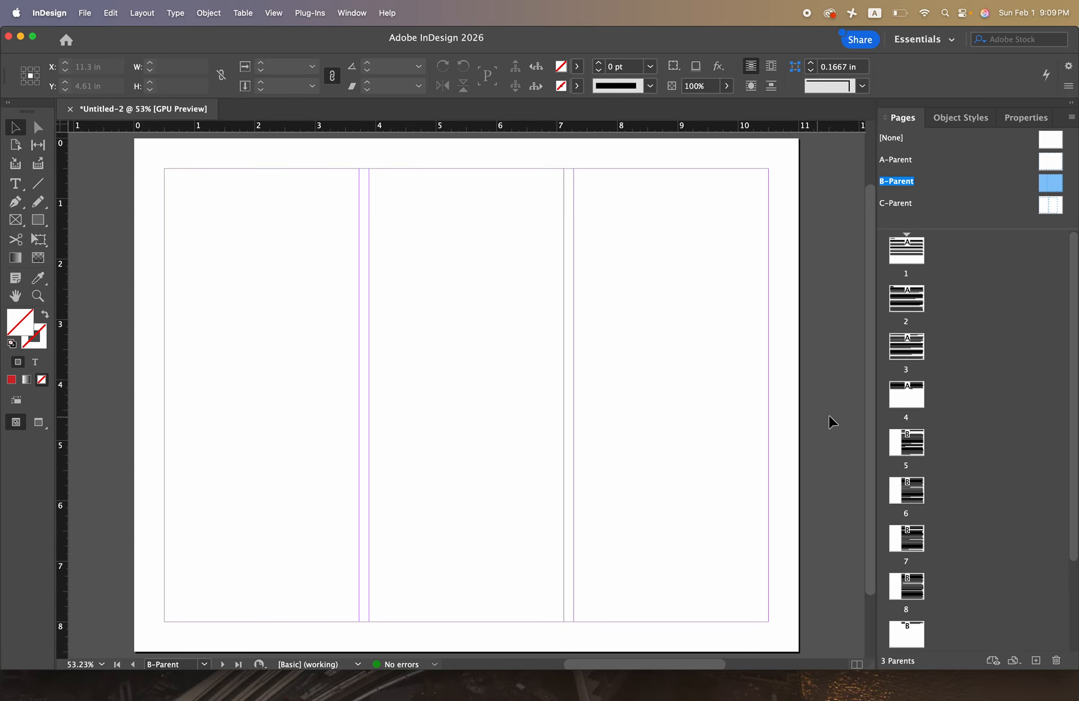
pyautogui.doubleClick(897, 444)
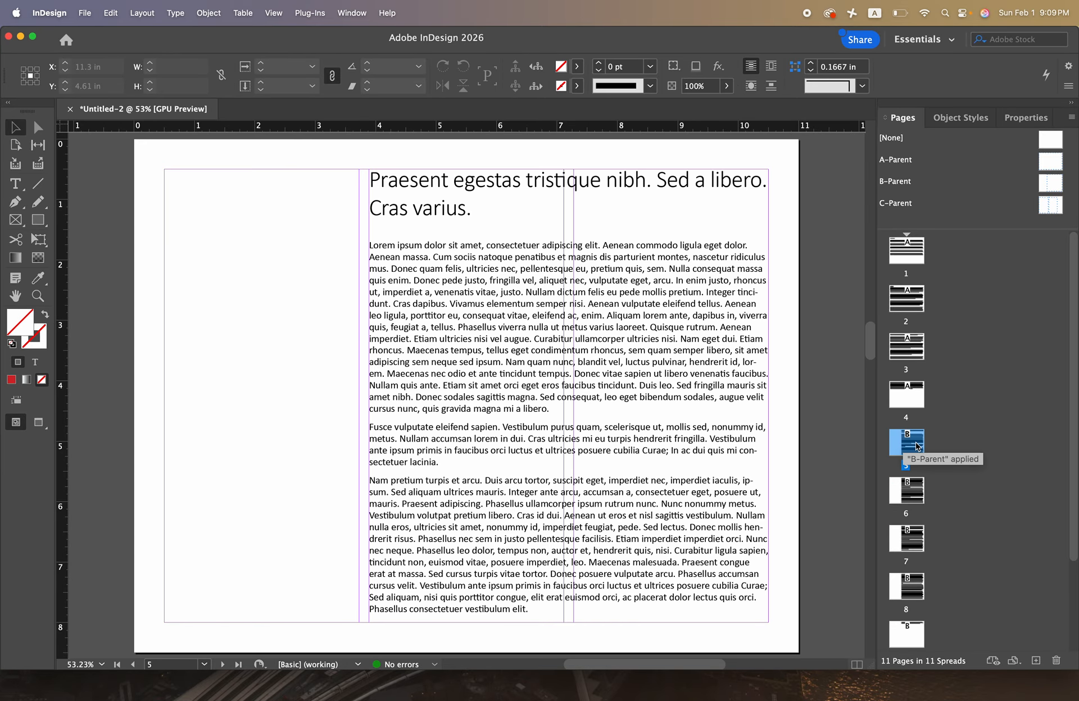
# Draw a frame about 3.22 in wide and 7.5 in high in page 5's empty column and place Erosion-patterns.png from the Photos folder in it
pyautogui.click(15, 220)
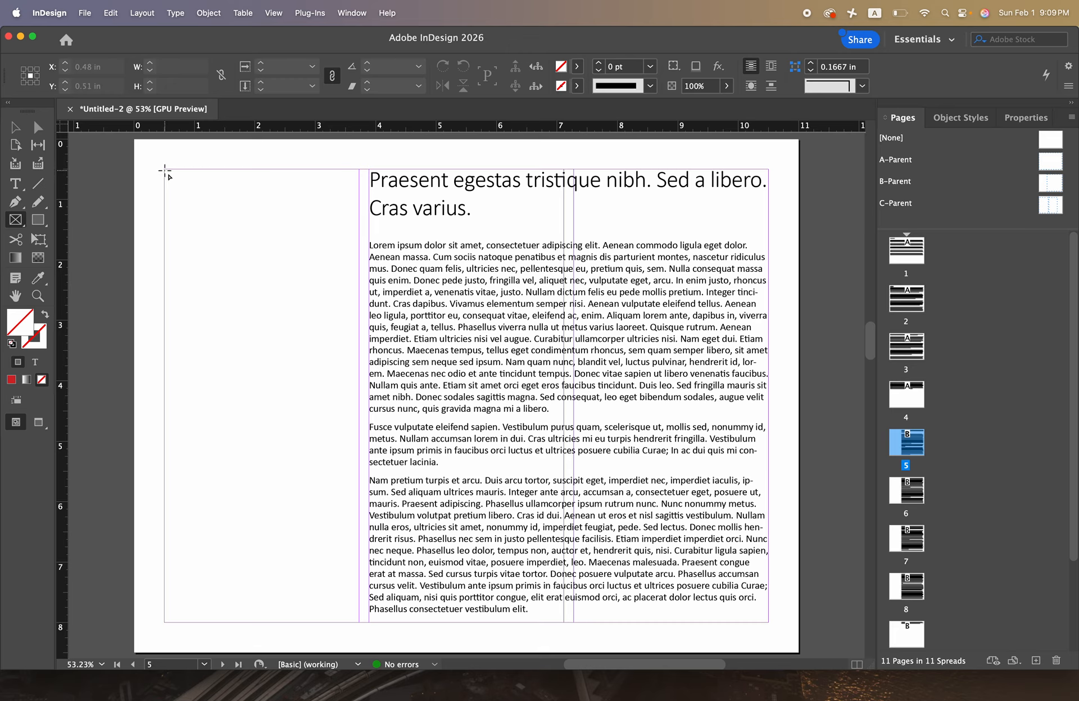
pyautogui.moveTo(165, 169); pyautogui.dragTo(358, 621)
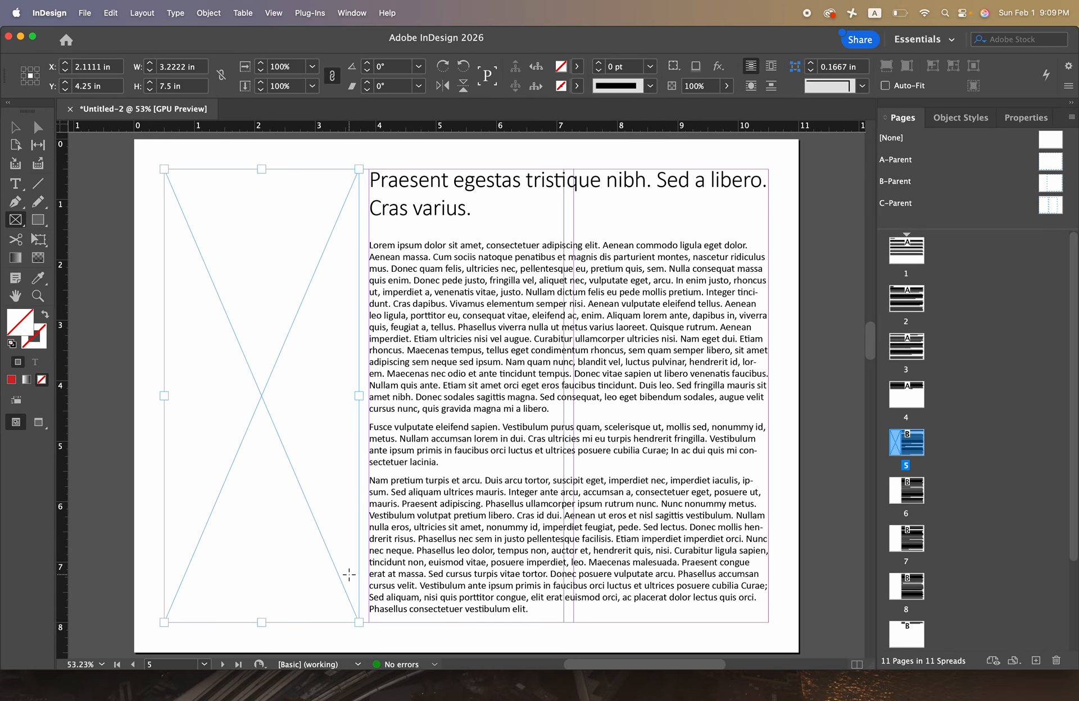
pyautogui.click(86, 13)
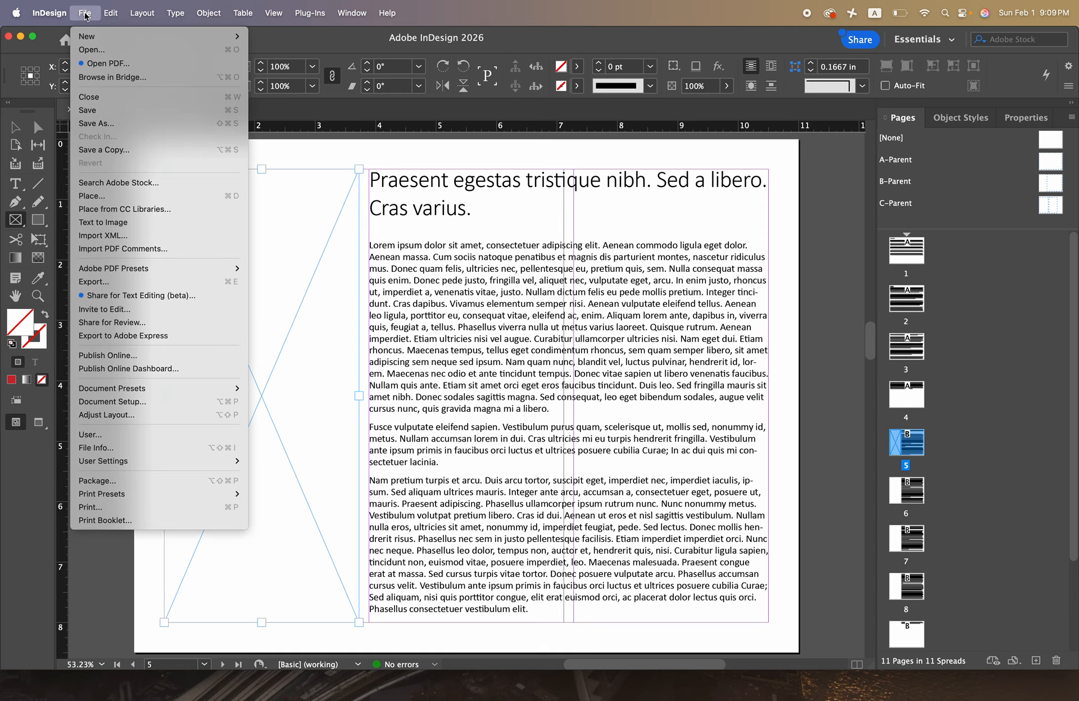
pyautogui.click(119, 196)
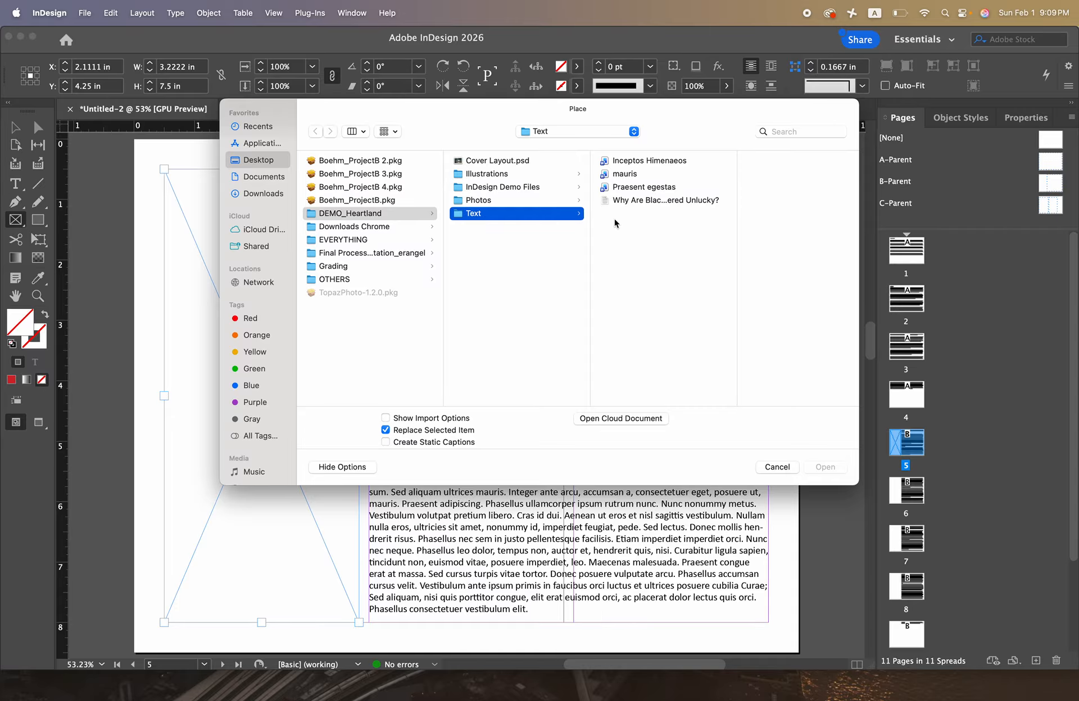
pyautogui.click(478, 201)
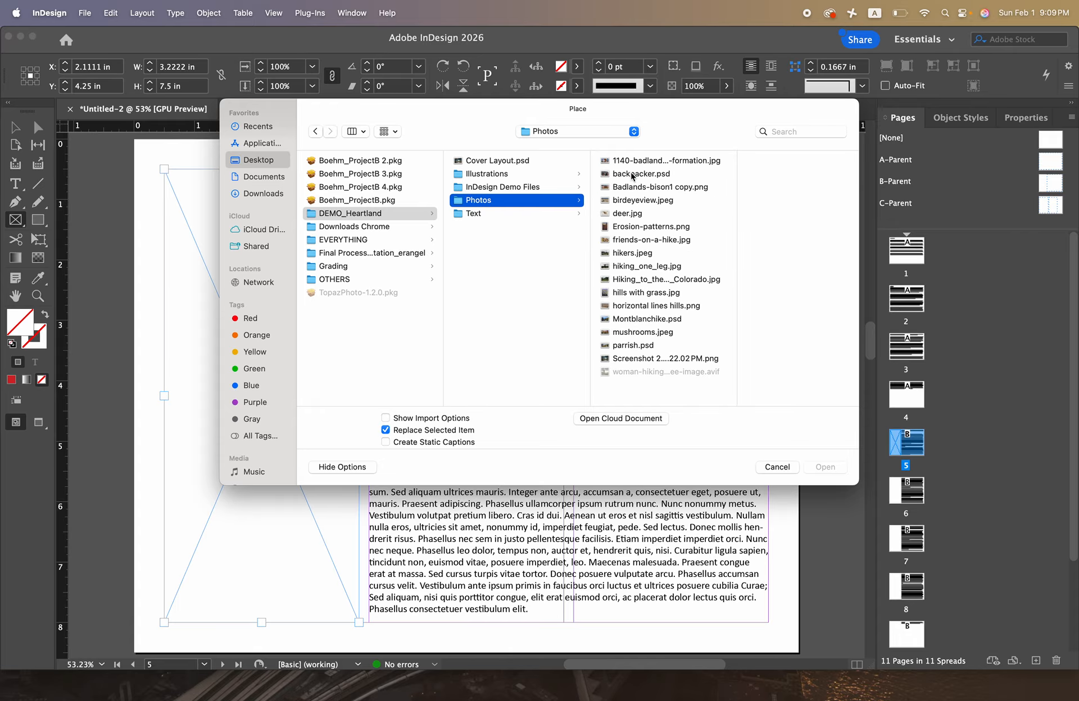
pyautogui.click(620, 228)
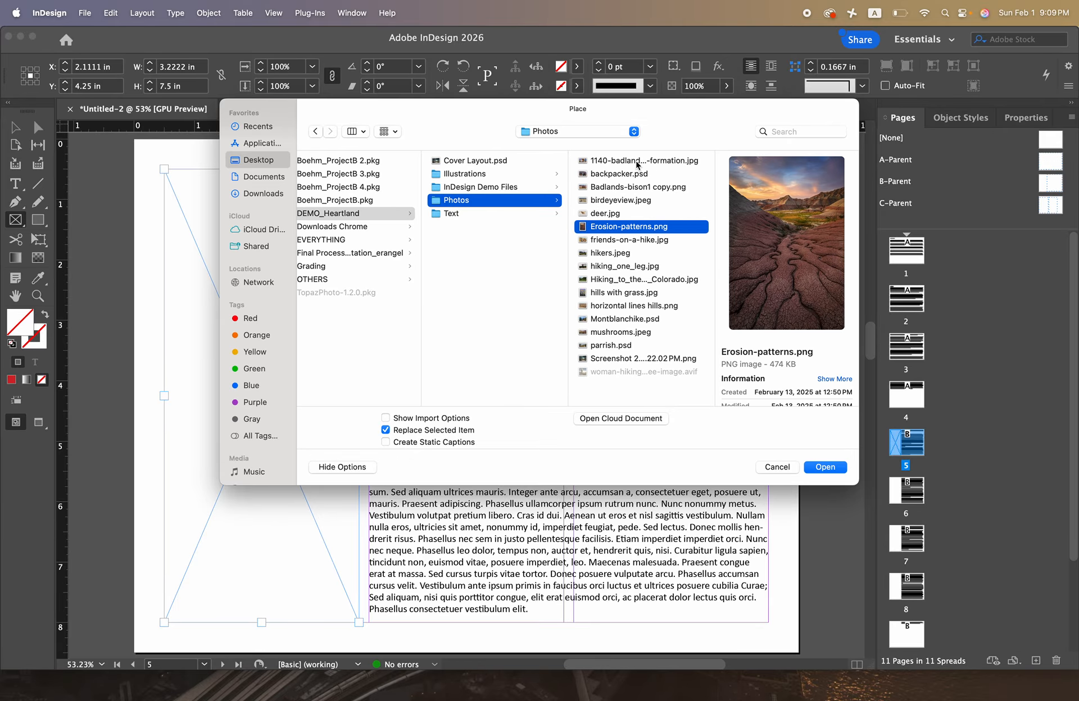
pyautogui.click(826, 468)
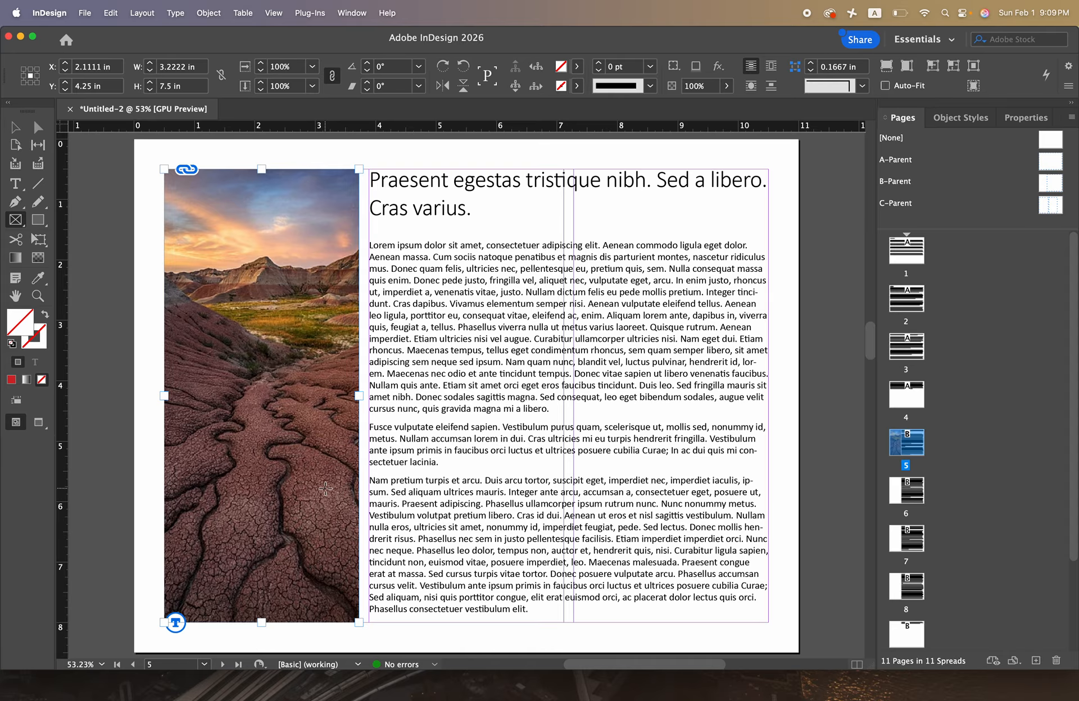
# Draw three separate image frames stacked in page 6's empty column, about 2.47, 2.47 and 2.11 in high
pyautogui.doubleClick(898, 496)
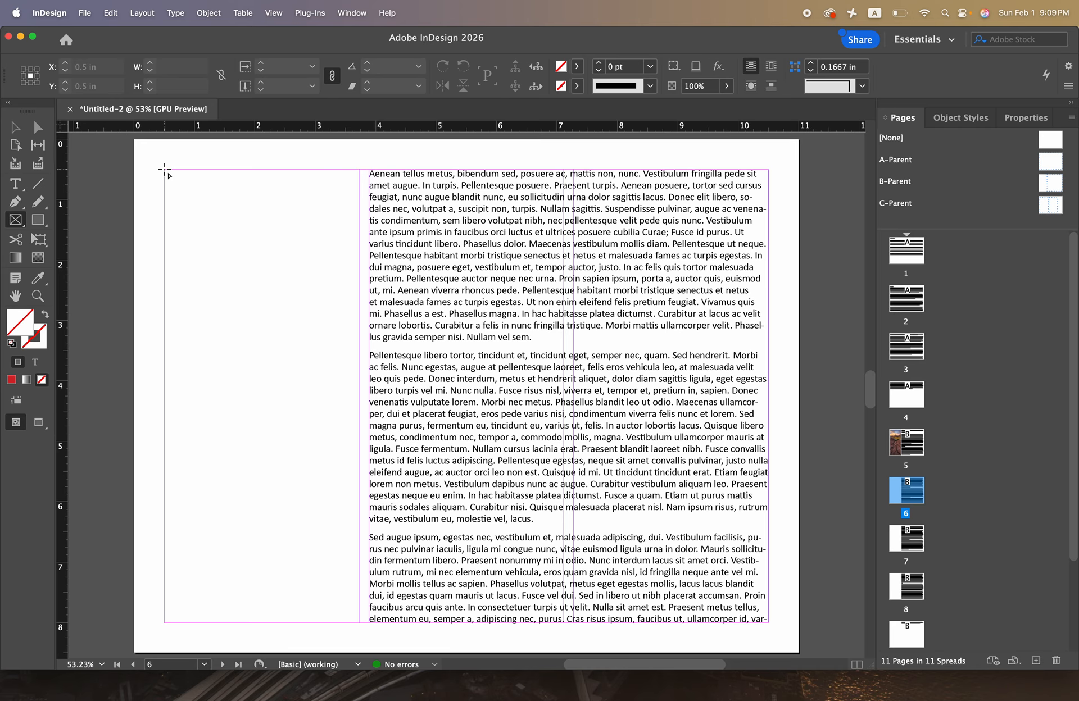
pyautogui.moveTo(164, 169); pyautogui.dragTo(353, 318)
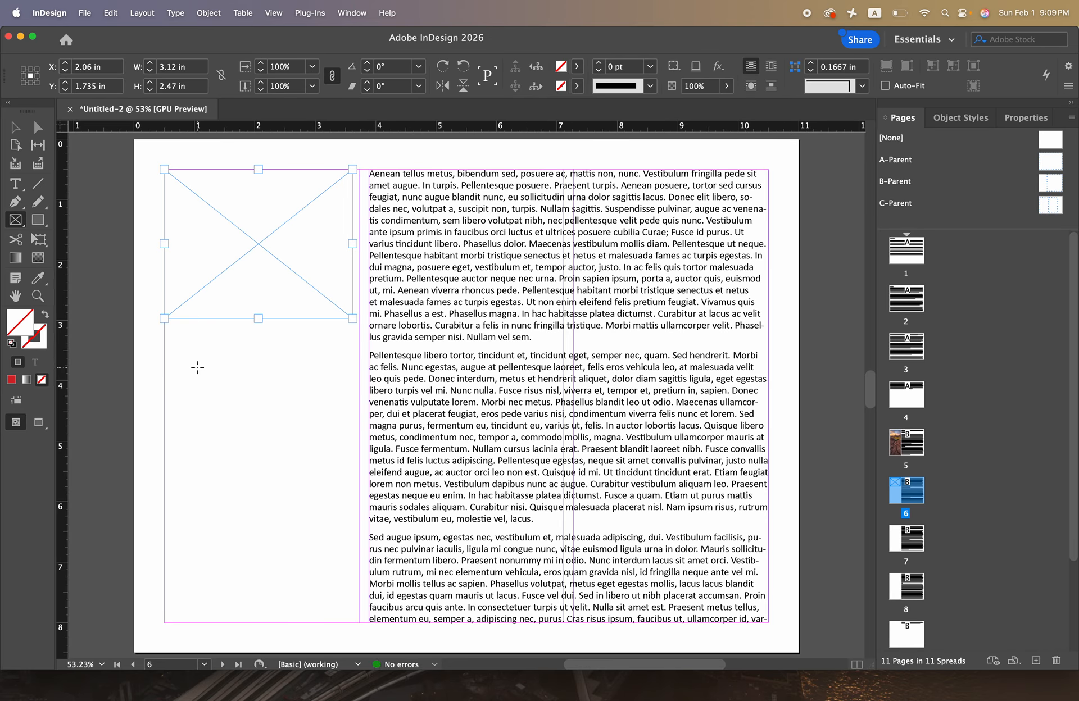
pyautogui.moveTo(164, 334); pyautogui.dragTo(364, 485)
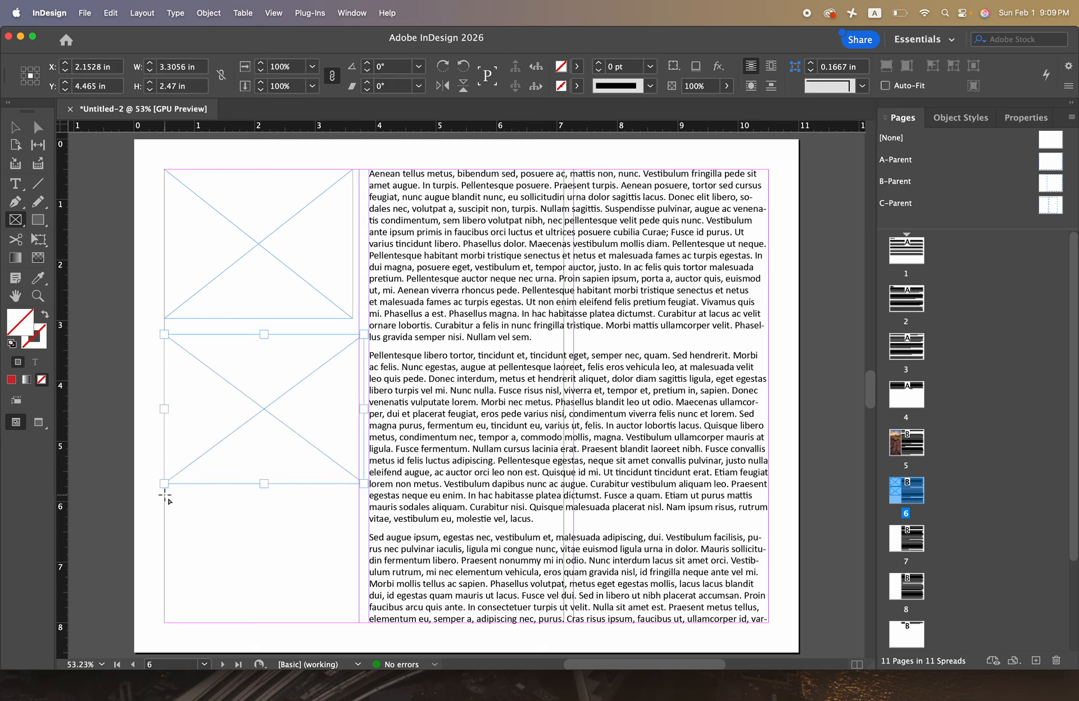
pyautogui.moveTo(165, 495); pyautogui.dragTo(359, 623)
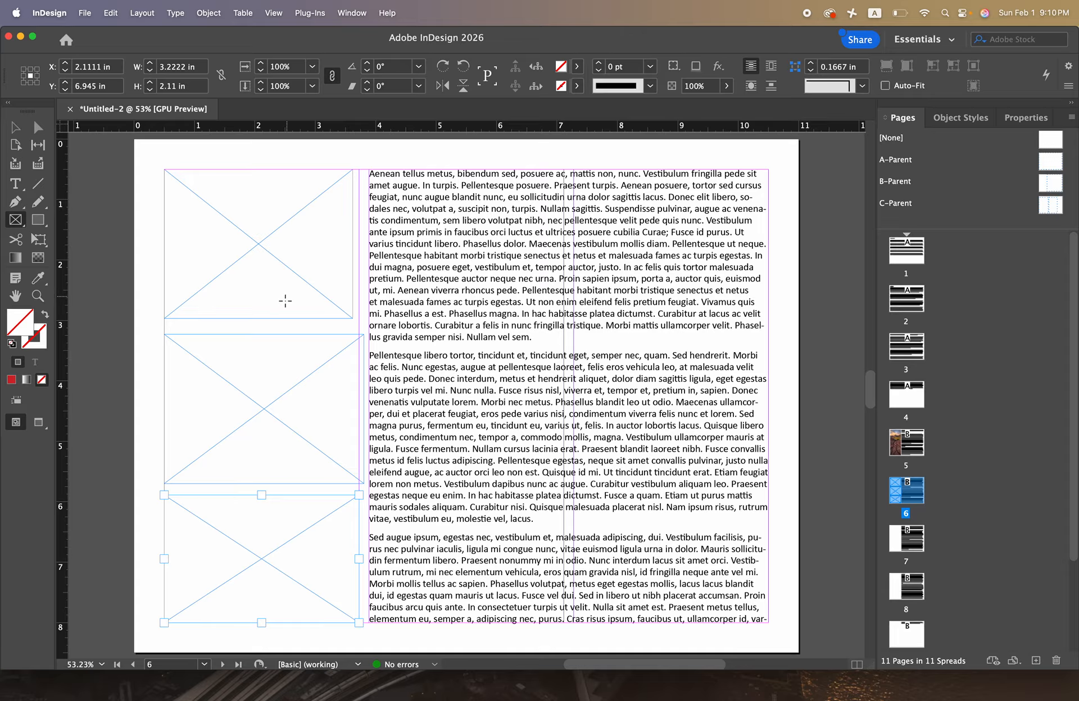
# Delete the three individually drawn frames from page 6
pyautogui.click(16, 127)
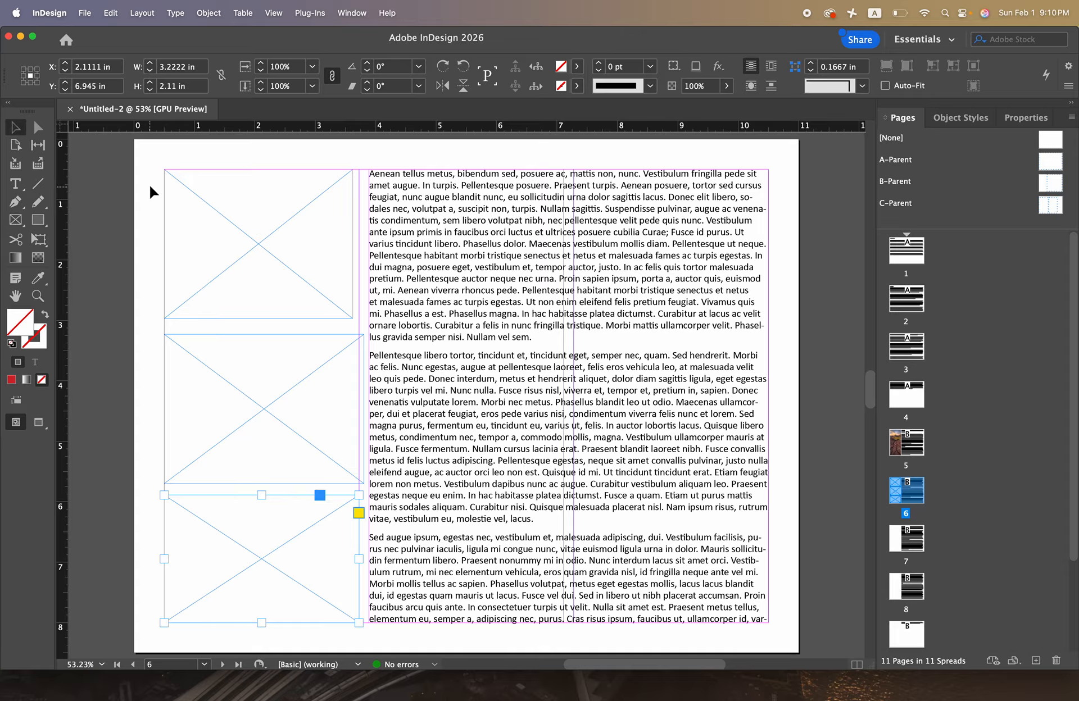
pyautogui.moveTo(218, 272); pyautogui.dragTo(339, 574)
pyautogui.press('Delete')
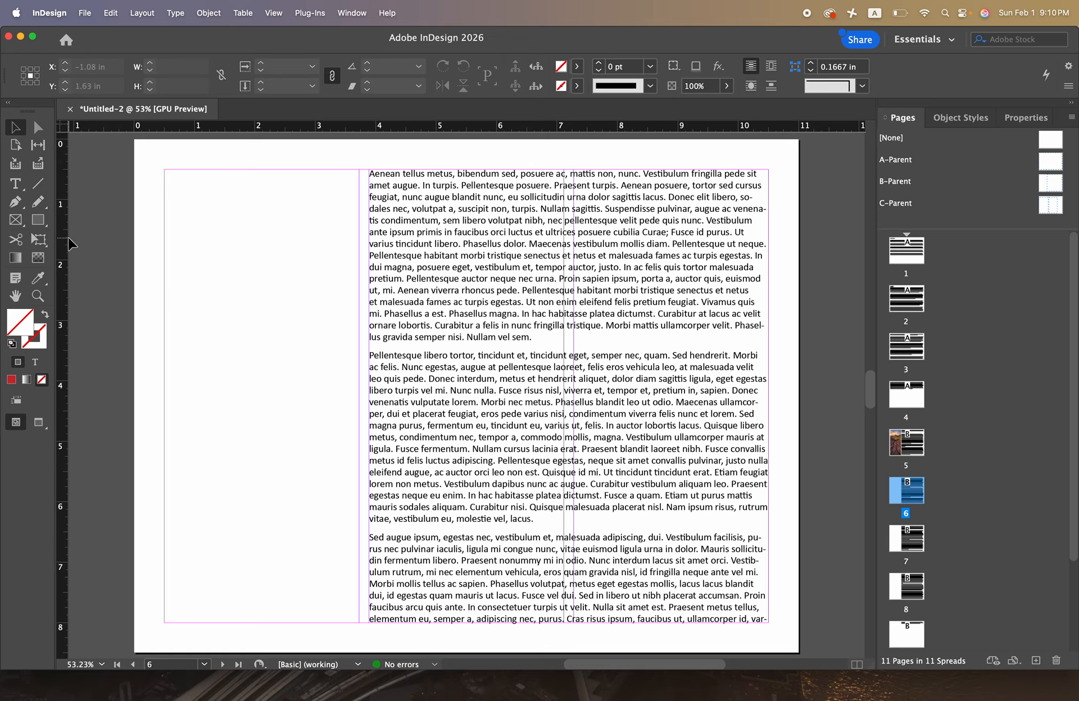
# Draw a grid of three equal stacked frames filling page 6's empty column, about 3.22 in wide and 7.5 in high overall
pyautogui.click(15, 219)
pyautogui.moveTo(164, 170); pyautogui.dragTo(358, 622)
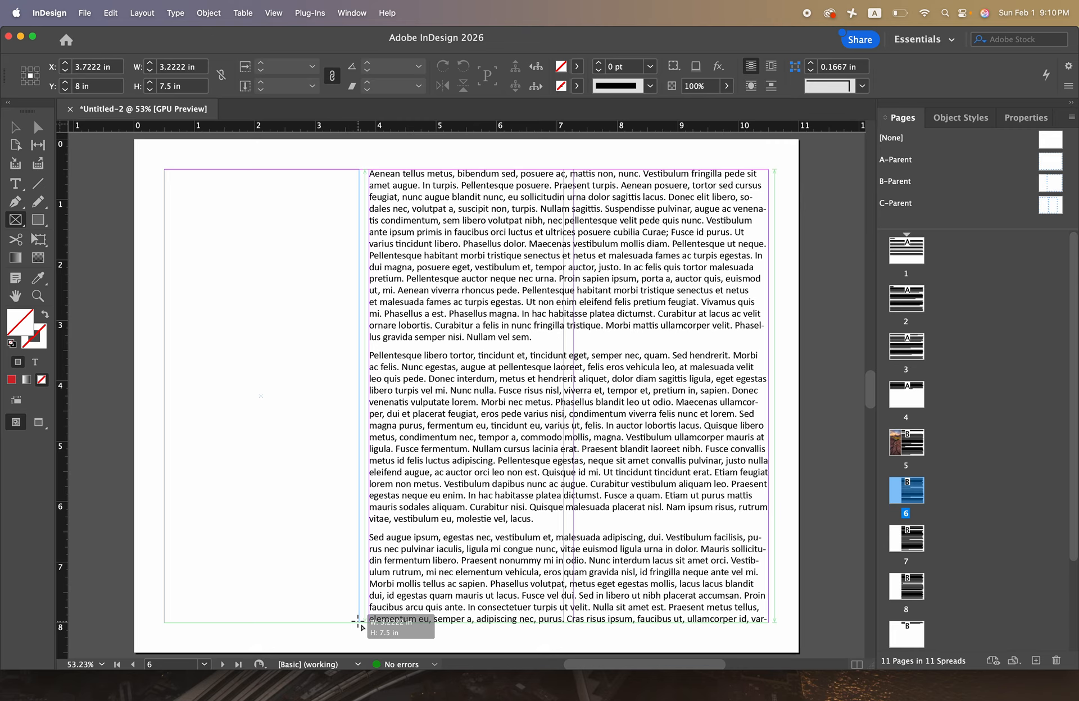
pyautogui.press('Up')
pyautogui.press('Up')
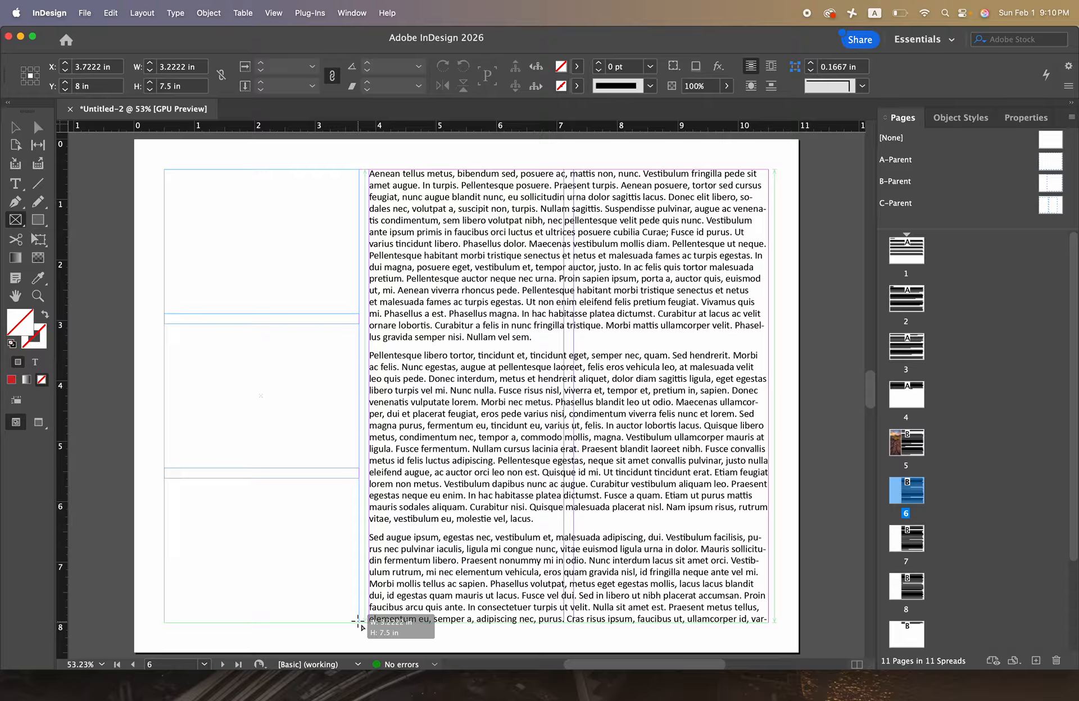
pyautogui.moveTo(358, 622); pyautogui.dragTo(358, 622)
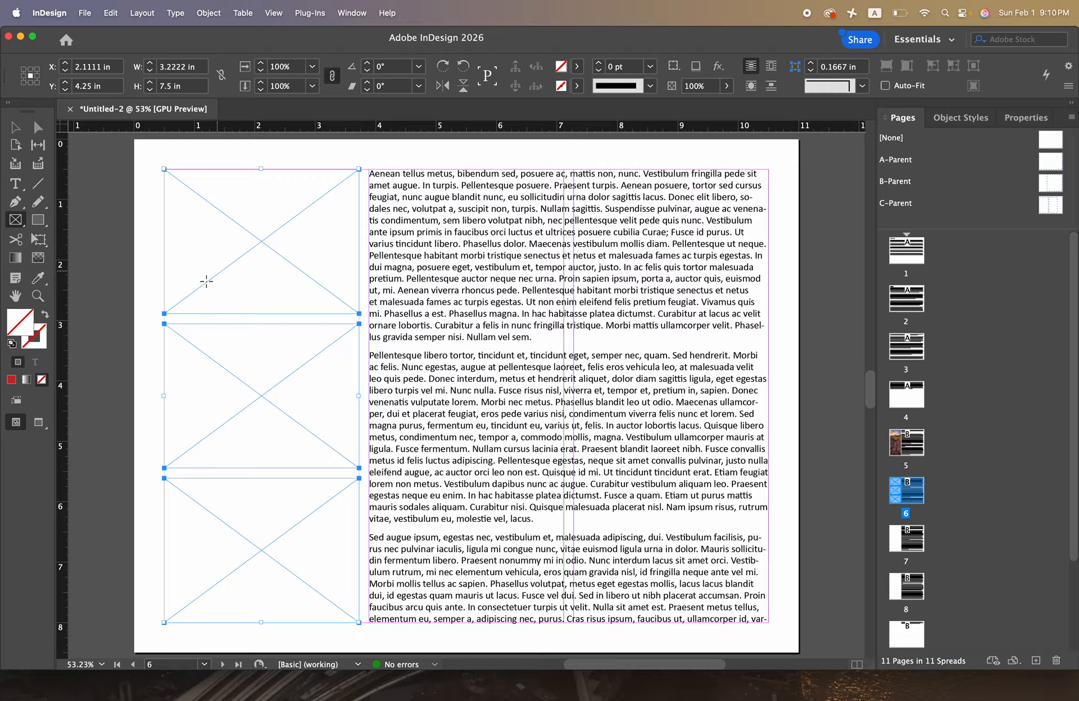
# Place the Colorado hiking photo, hikers.jpeg and hiking_one_leg.jpg from the Photos folder into page 6's three frames, in that order from the top
pyautogui.click(84, 13)
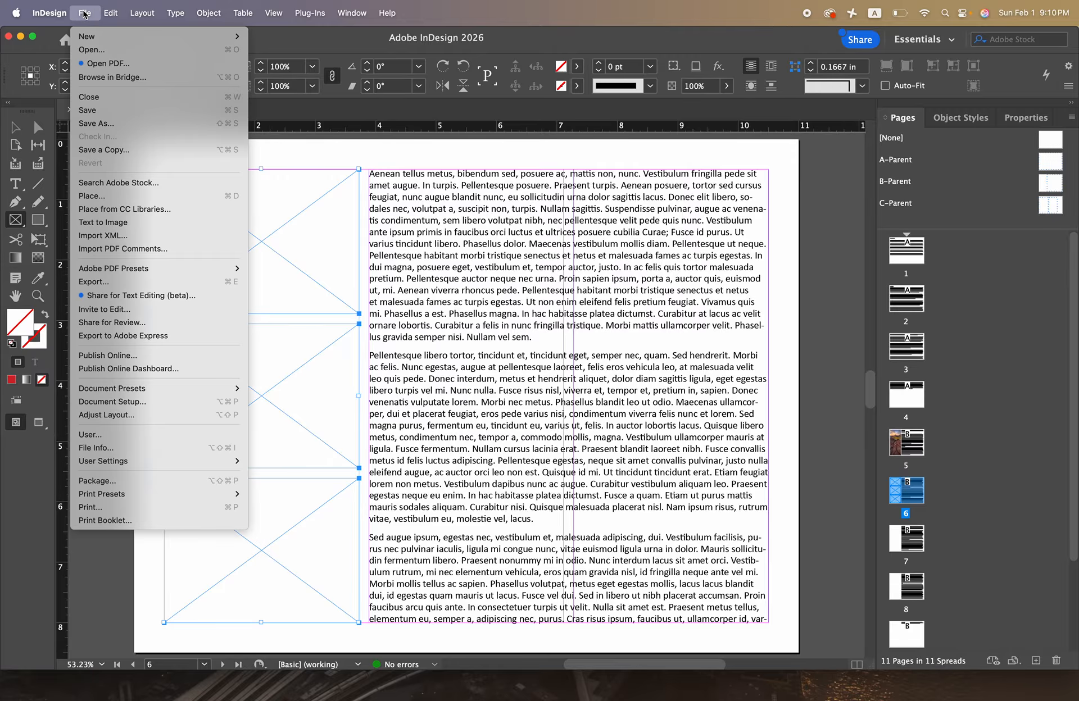
pyautogui.click(92, 197)
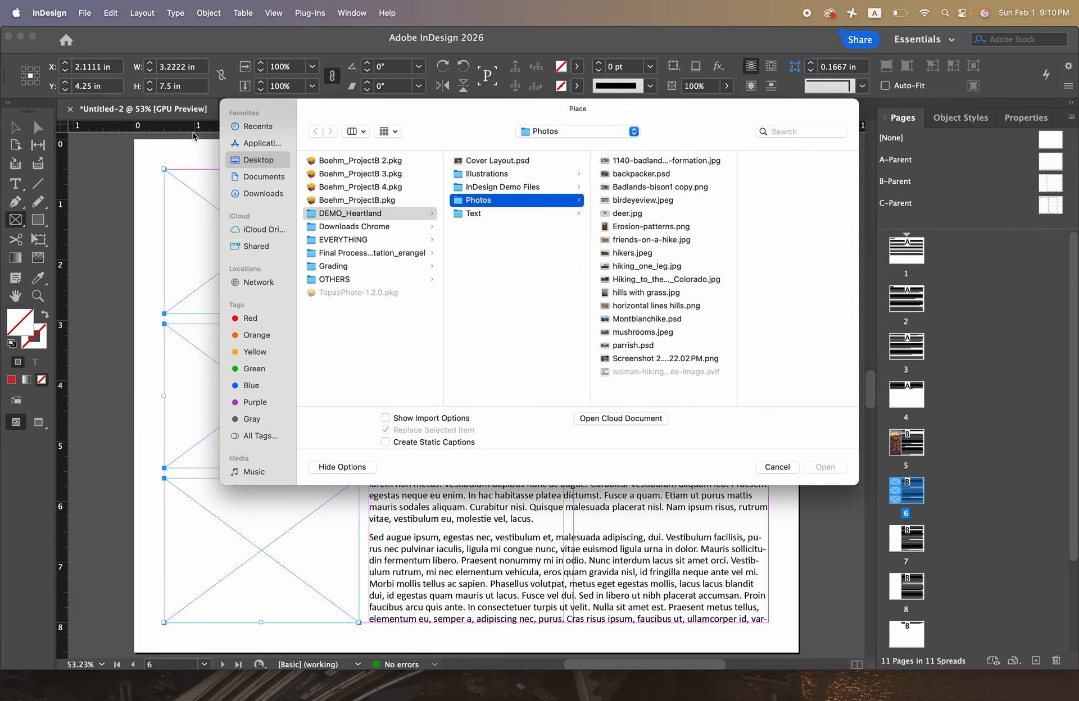
pyautogui.click(628, 254)
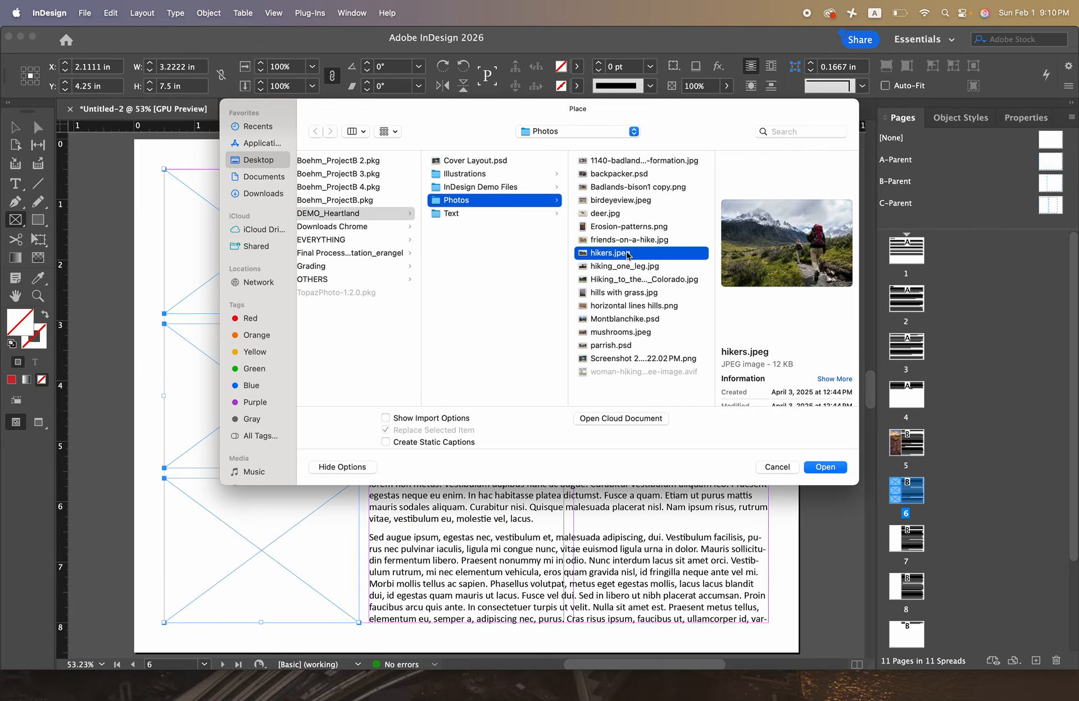
pyautogui.keyDown('shift'); pyautogui.click(607, 282); pyautogui.keyUp('shift')
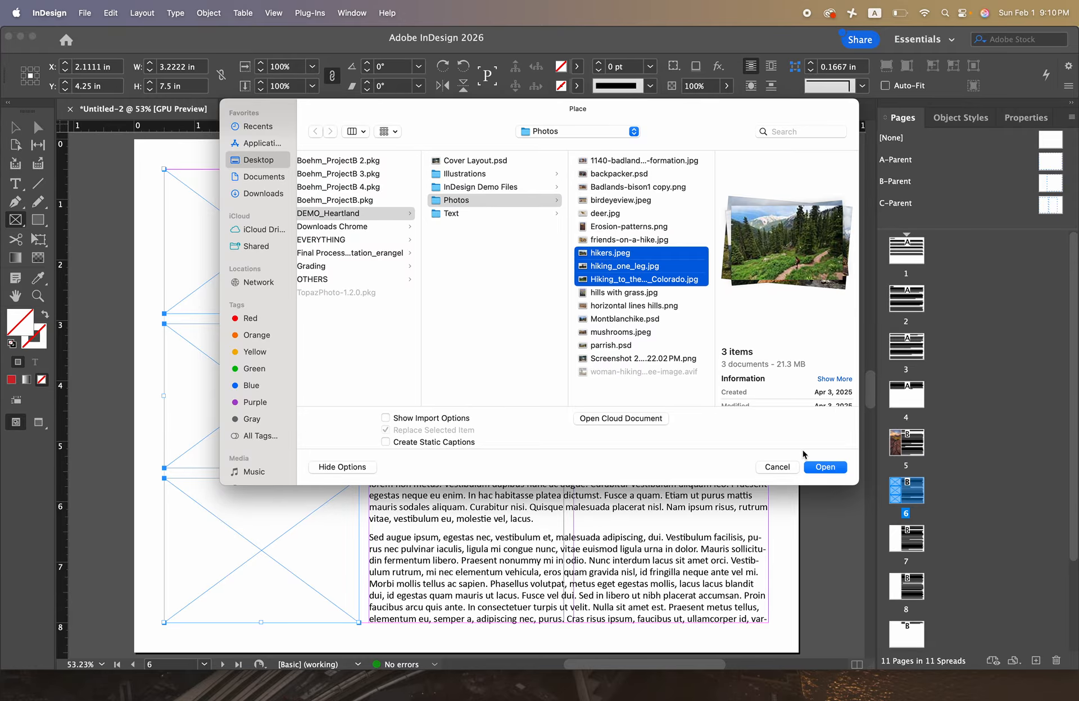
pyautogui.click(825, 467)
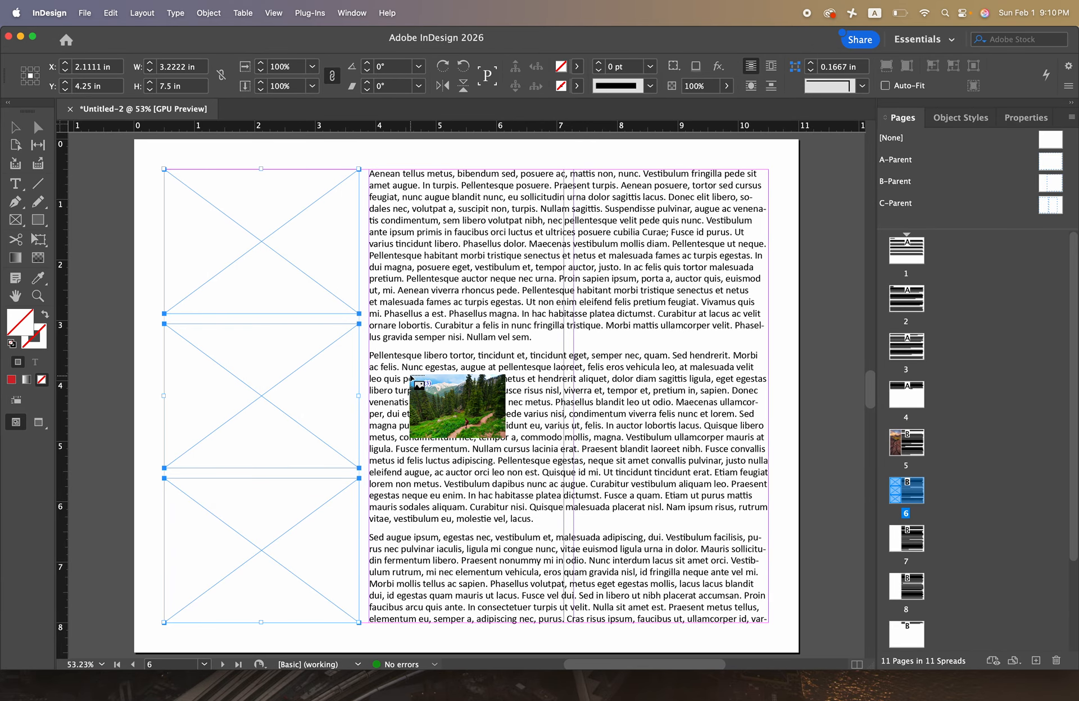
pyautogui.click(203, 194)
pyautogui.click(229, 349)
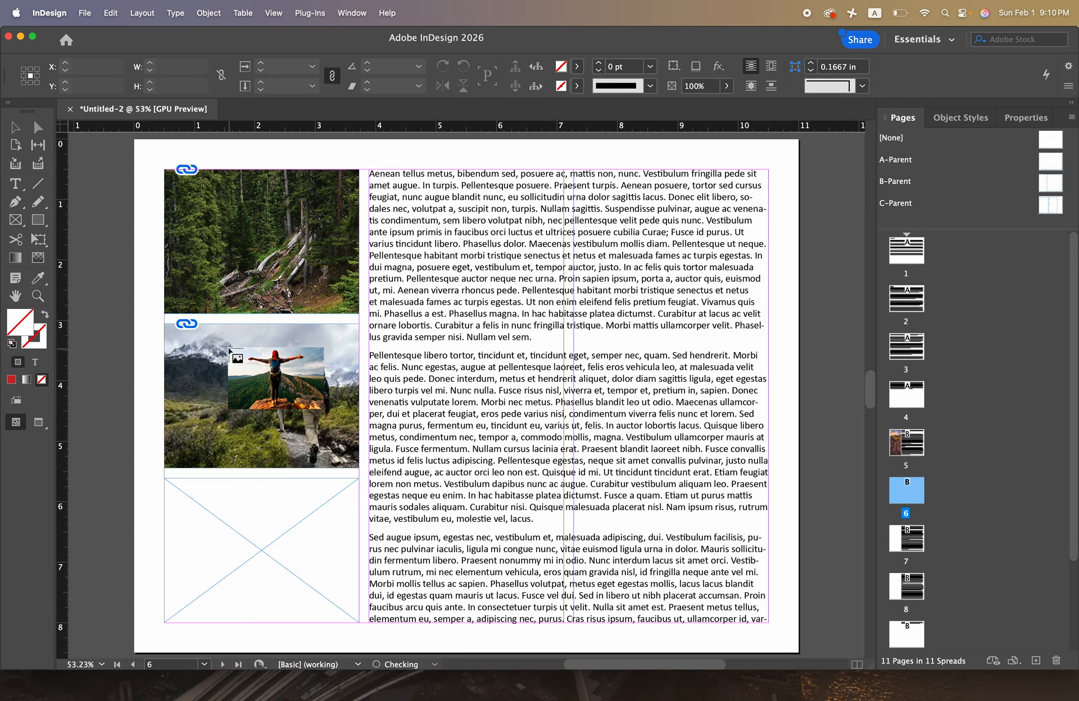
pyautogui.click(239, 509)
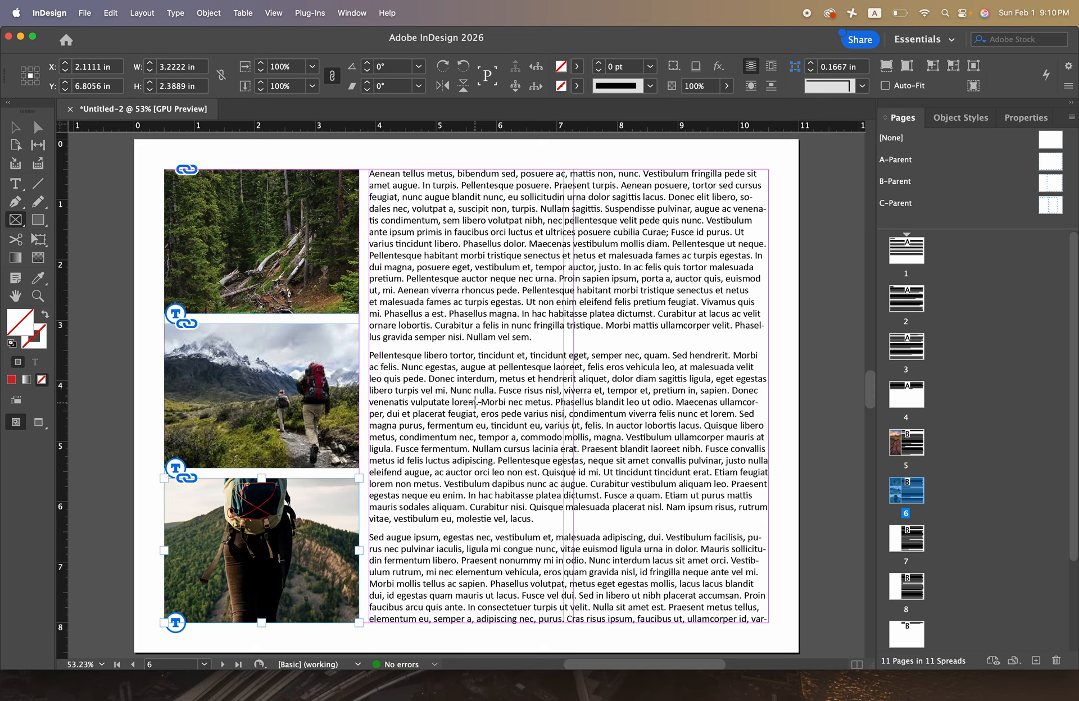
# Apply Fill Frame Proportionally to the lowest image on page 6
pyautogui.click(16, 128)
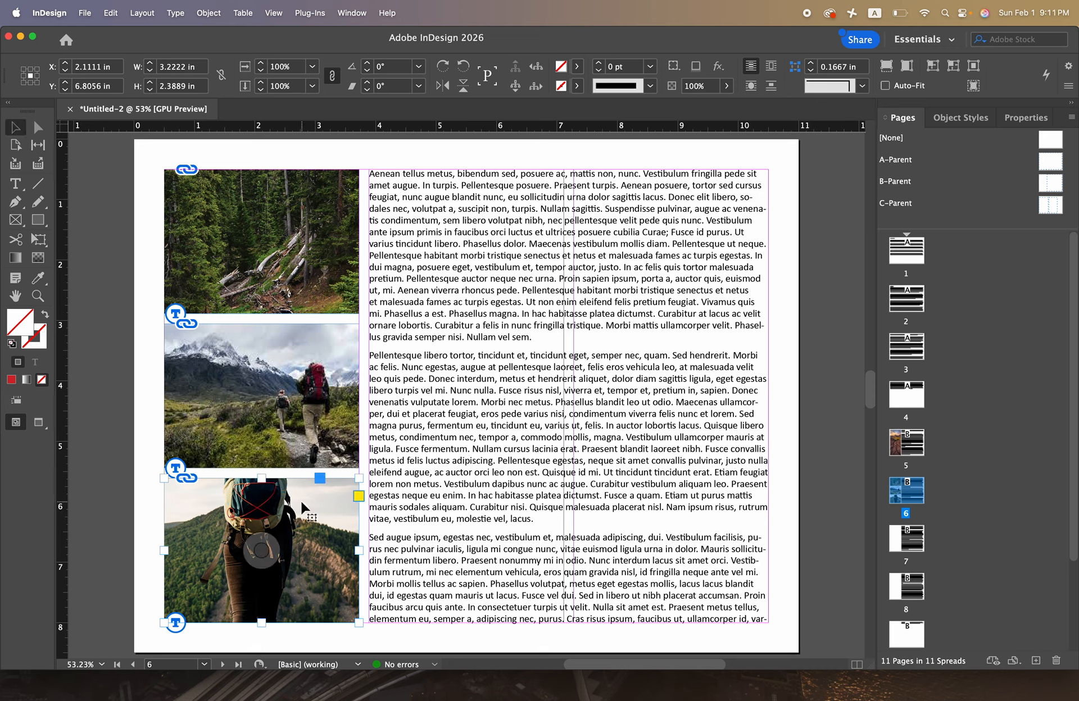
pyautogui.click(144, 500)
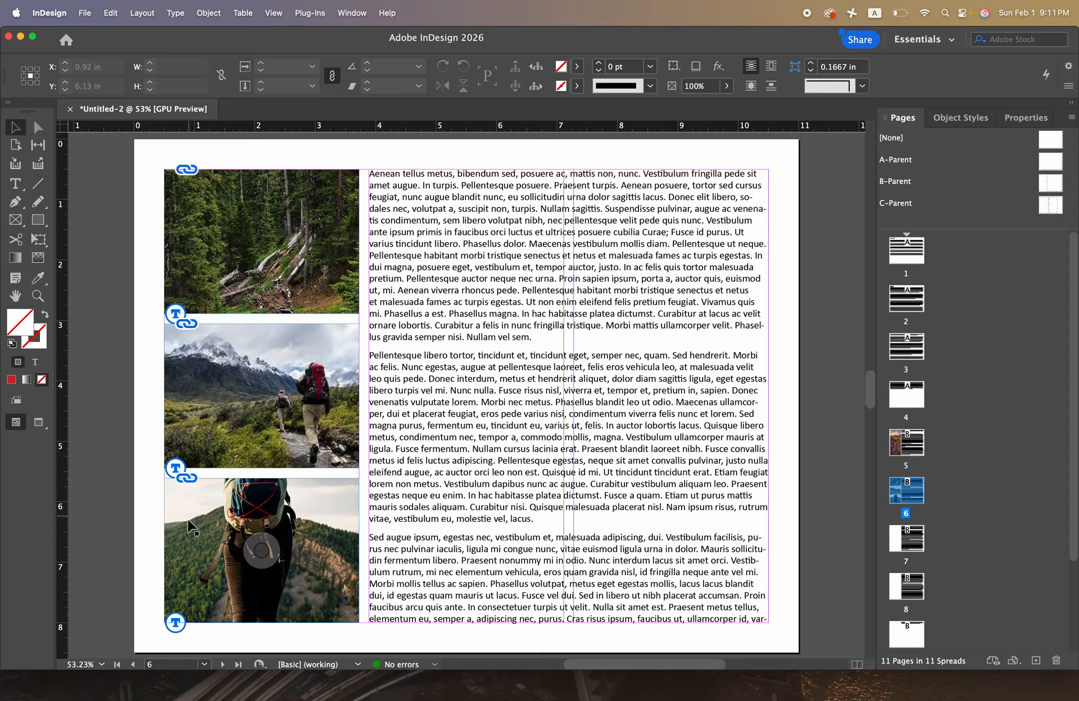
pyautogui.click(327, 484)
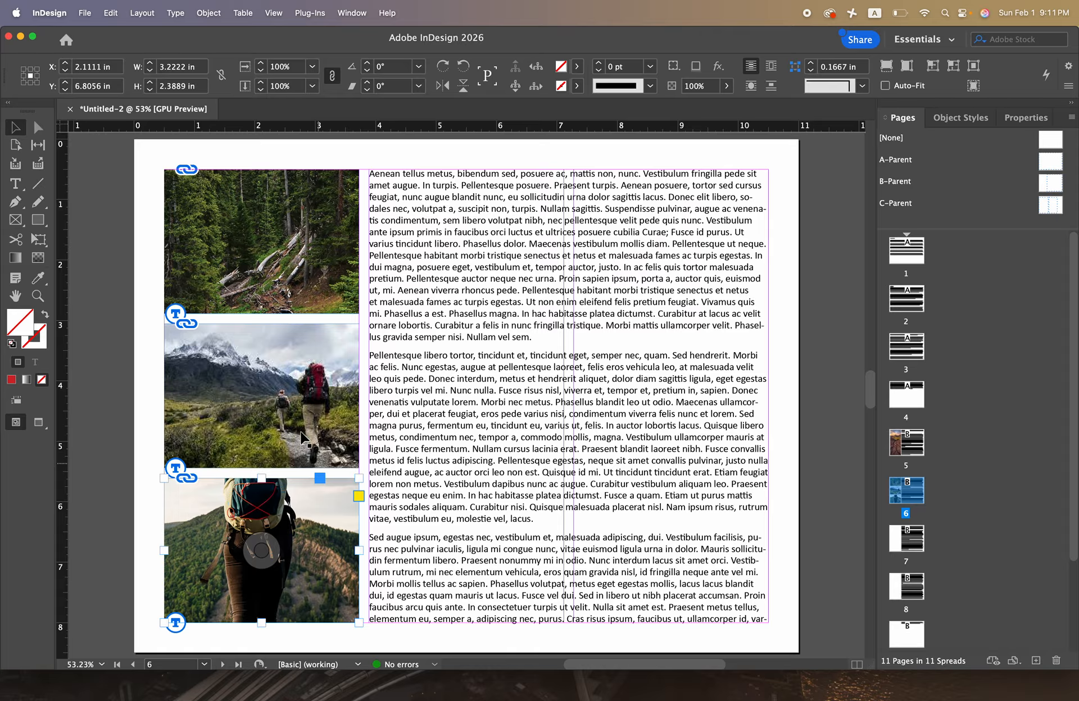
pyautogui.click(209, 13)
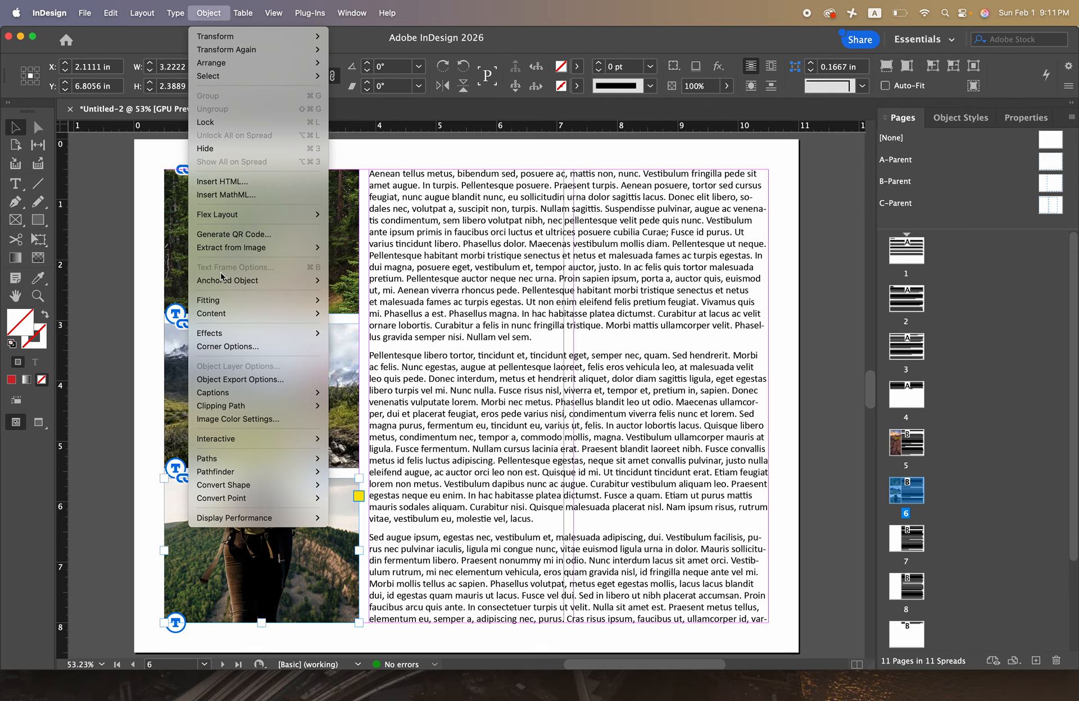
pyautogui.moveTo(217, 302)
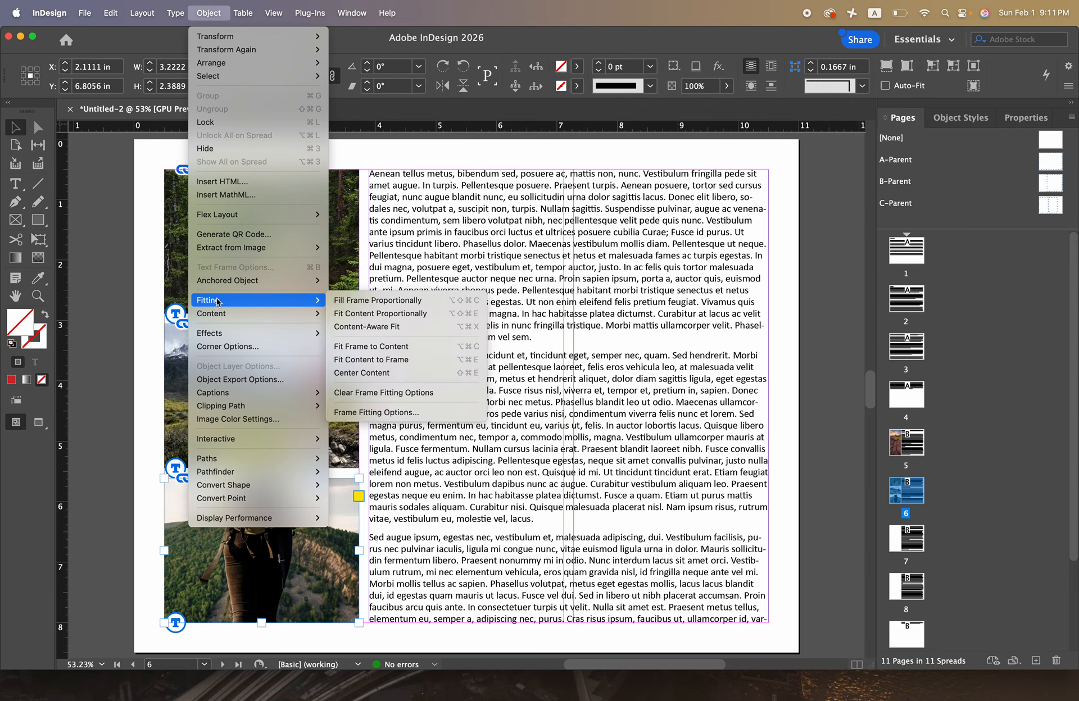
pyautogui.click(380, 303)
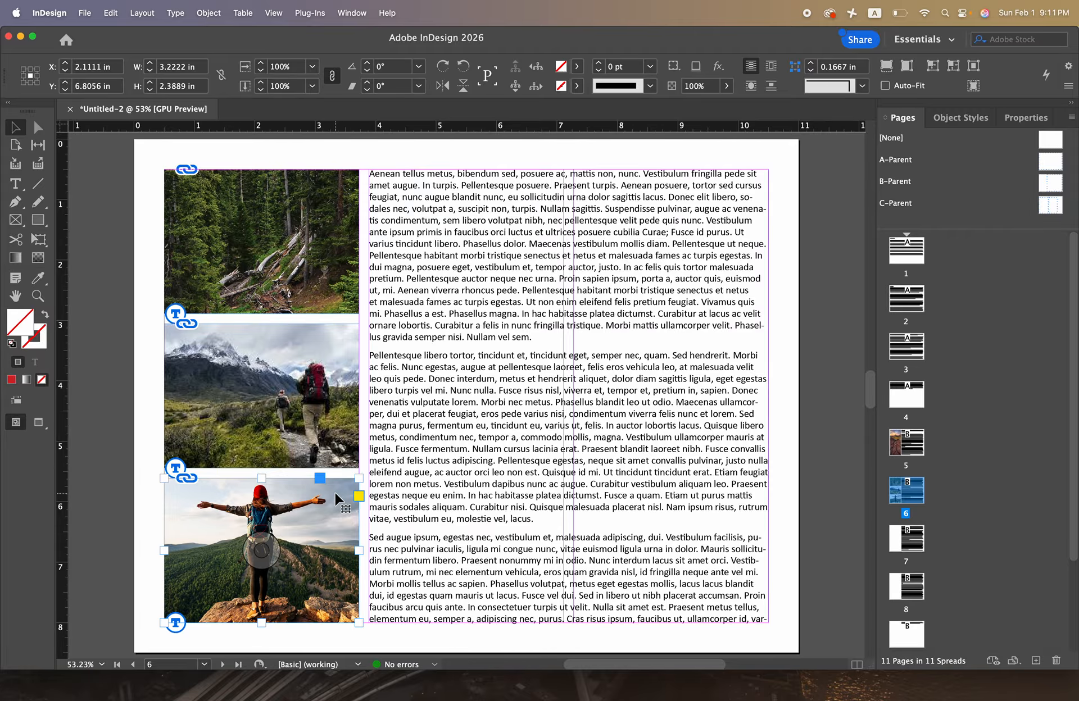
# Give all four corners of the lowest image on page 6 the Rounded shape with linked corner settings
pyautogui.click(1026, 119)
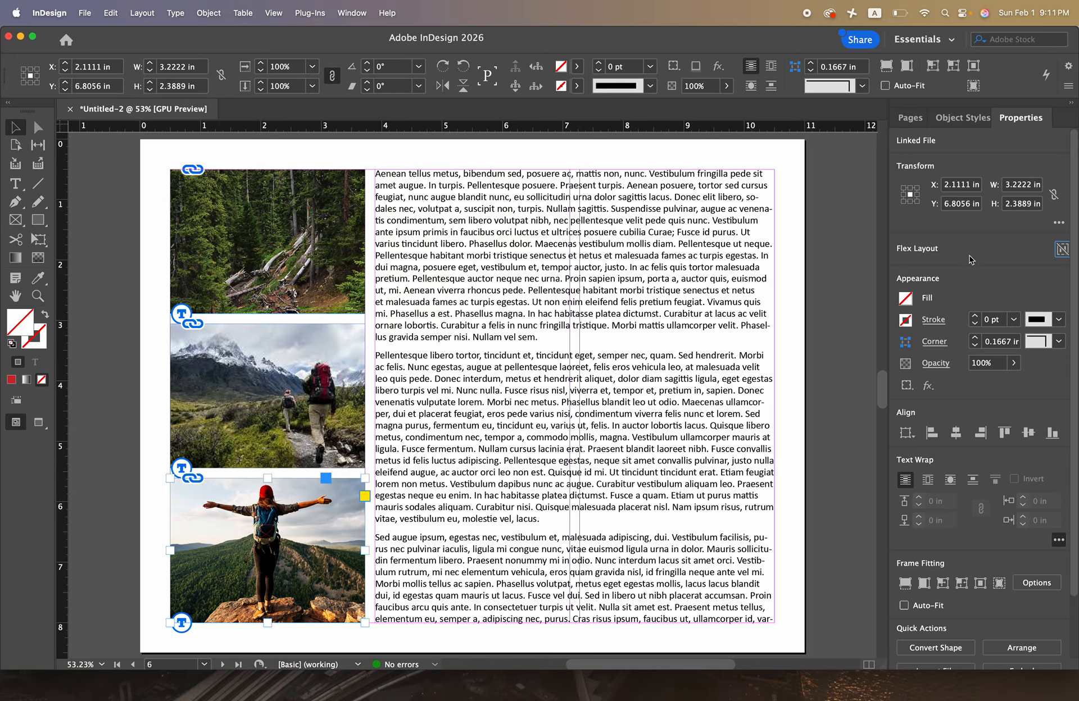
pyautogui.click(935, 342)
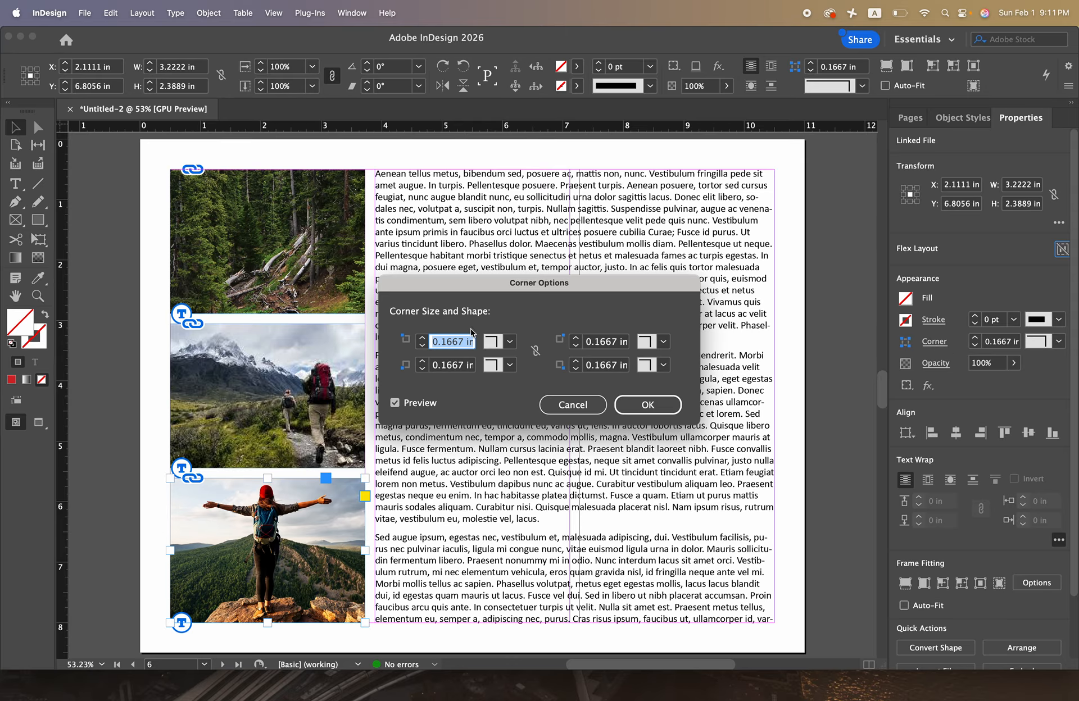
pyautogui.click(536, 351)
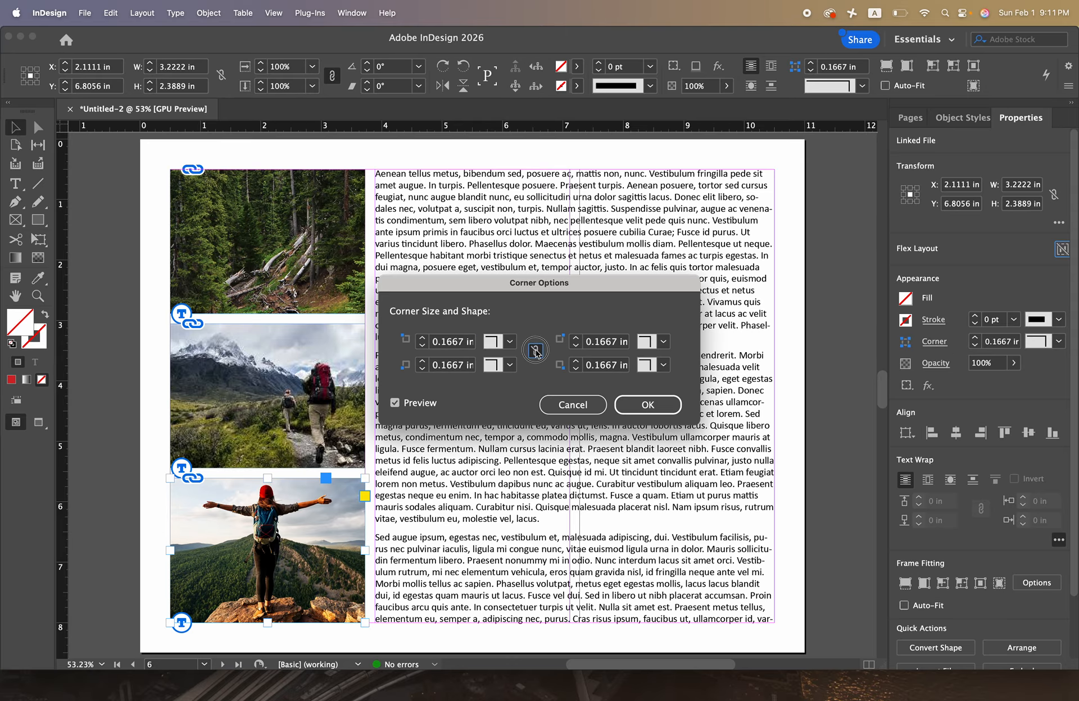
pyautogui.click(509, 342)
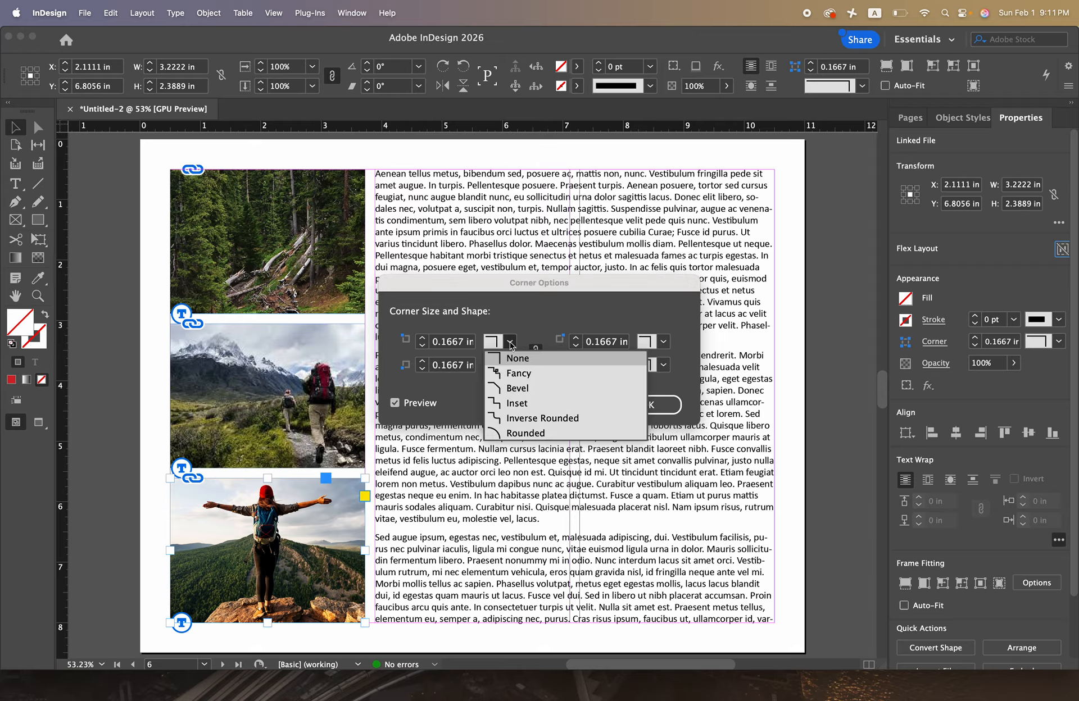
pyautogui.click(513, 438)
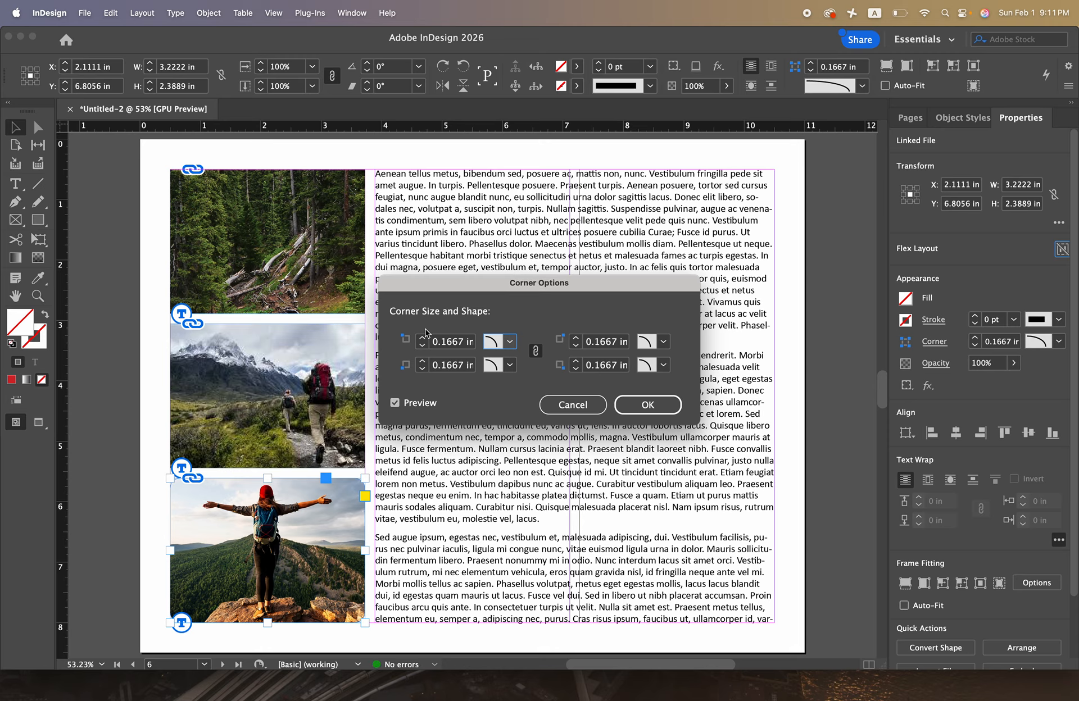
pyautogui.click(648, 404)
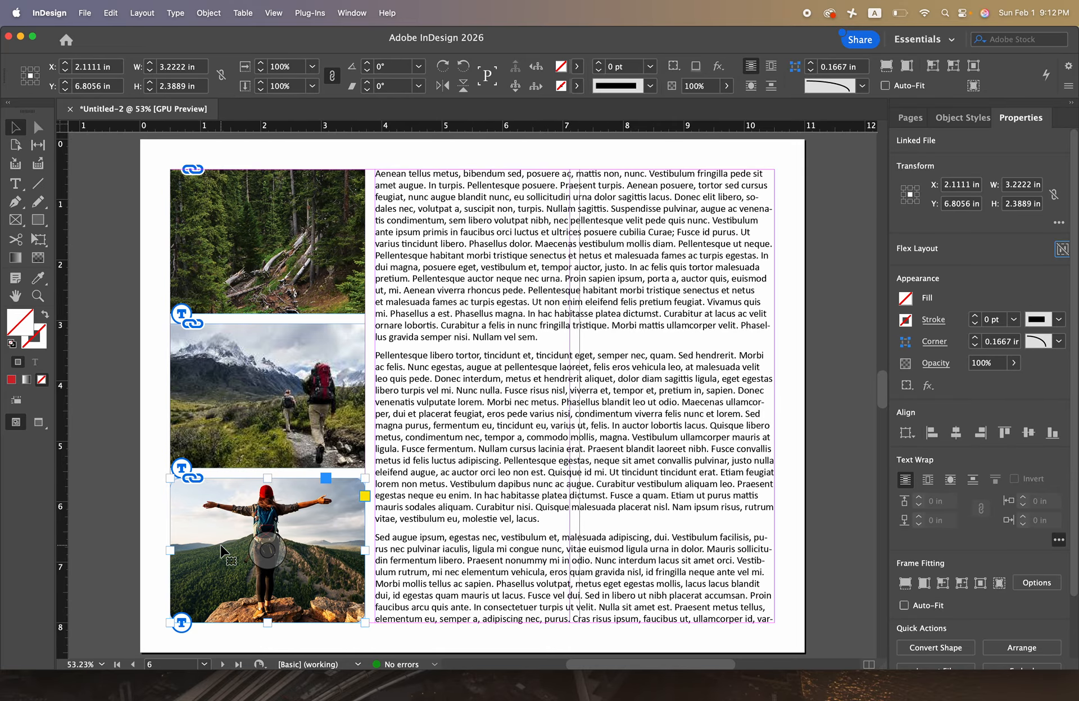
# Start a new object style from the lowest image on page 6 and name it "basic round corner photo"
pyautogui.click(963, 121)
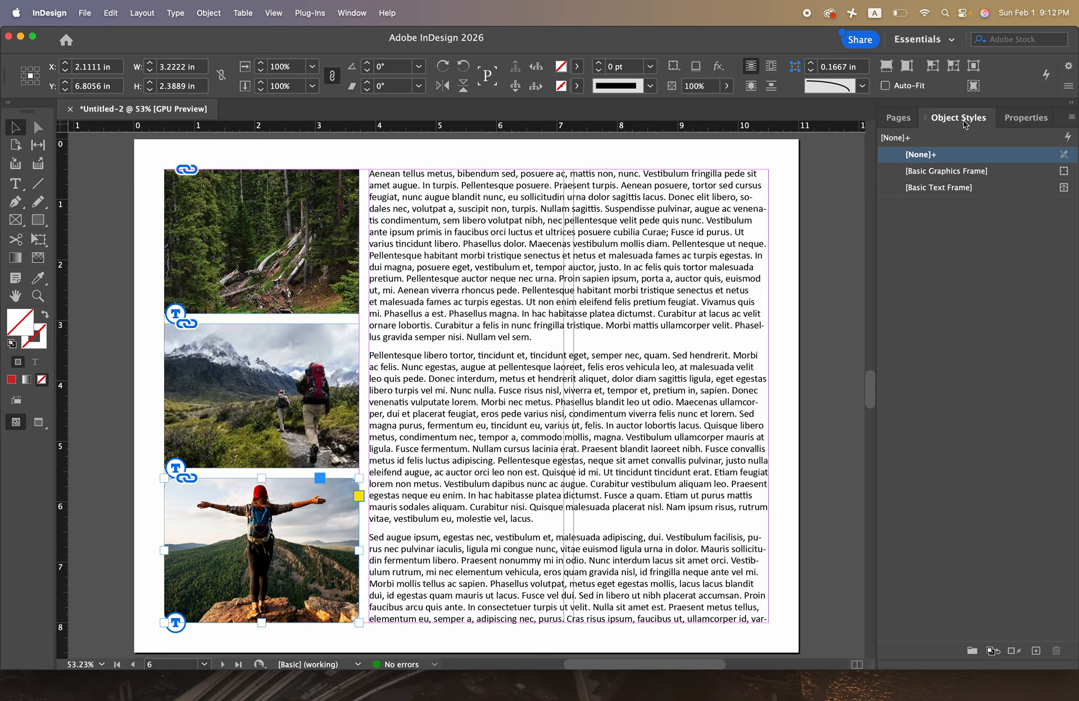
pyautogui.click(1072, 118)
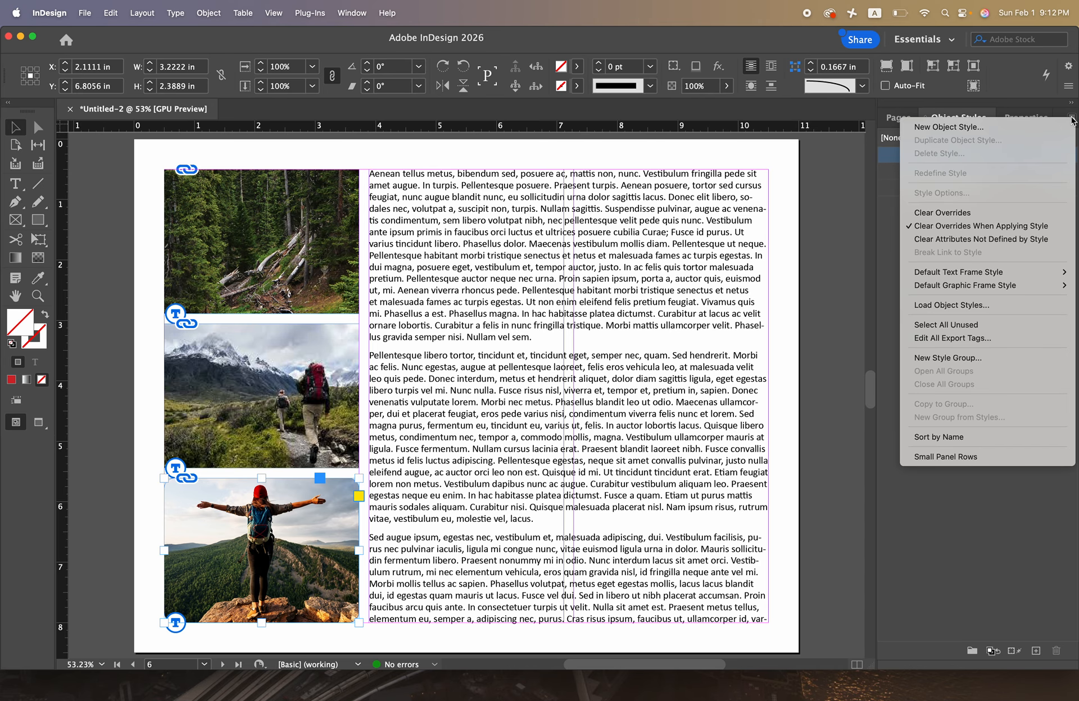
pyautogui.click(1010, 125)
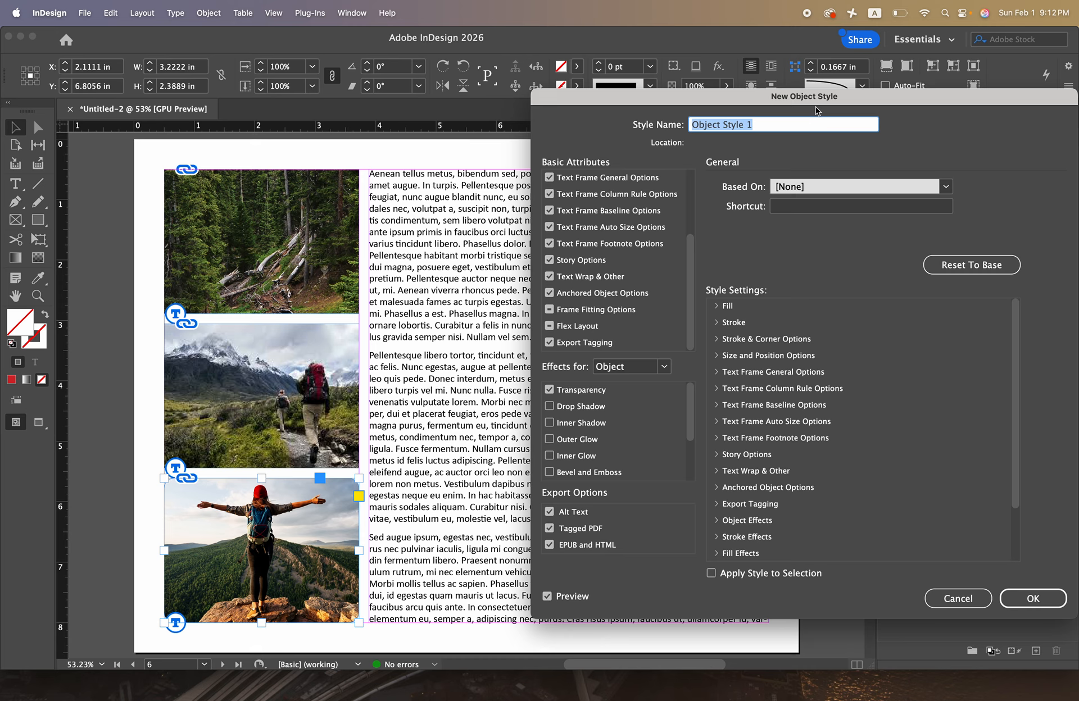
pyautogui.write('basic round corner')
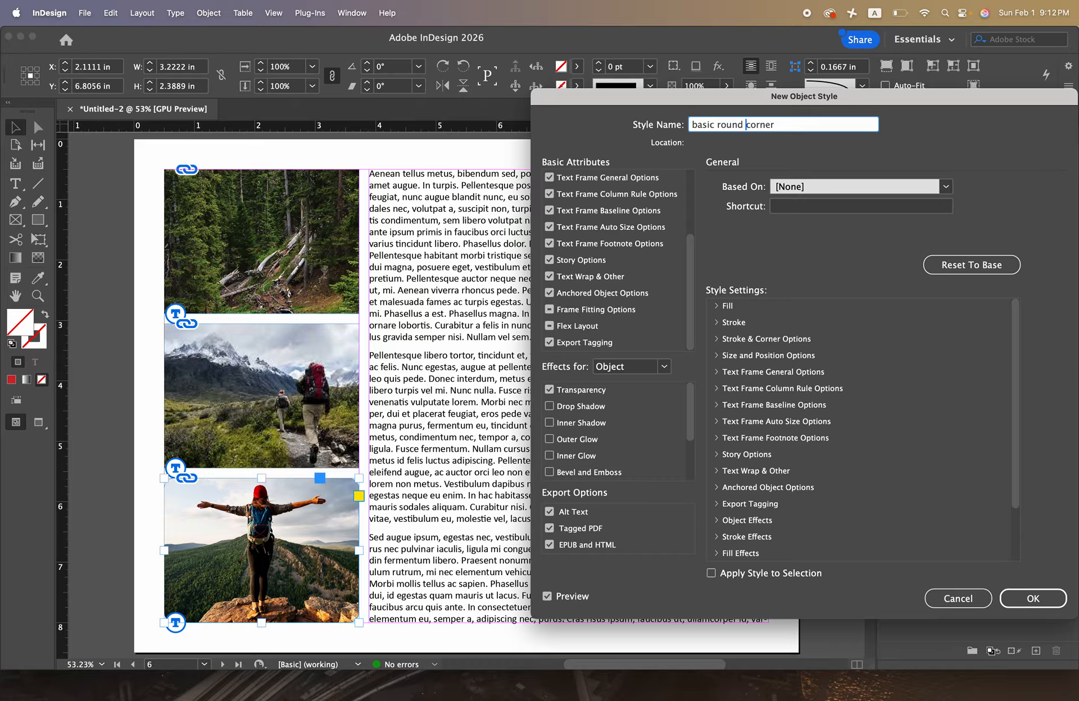
pyautogui.click(834, 126)
# Exclude the text frame general, column rule, baseline and footnote options from the new object style, and include Frame Fitting Options
pyautogui.moveTo(692, 247); pyautogui.dragTo(687, 151)
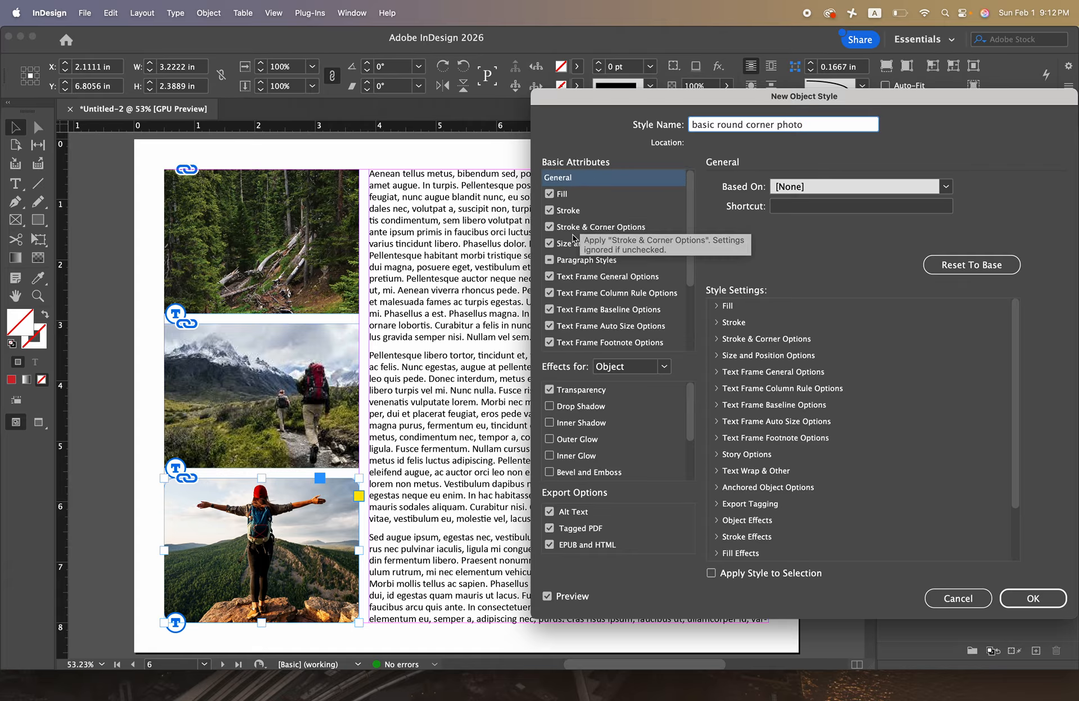
pyautogui.click(549, 277)
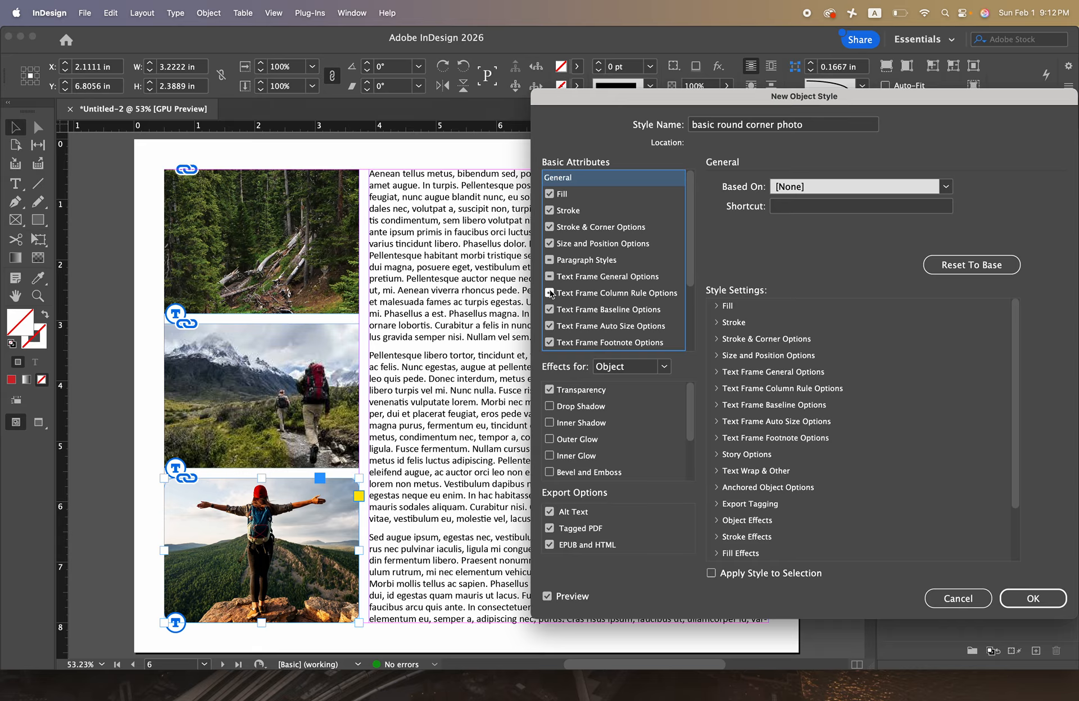
pyautogui.click(550, 293)
pyautogui.scroll(-3, 690, 264)
pyautogui.click(550, 210)
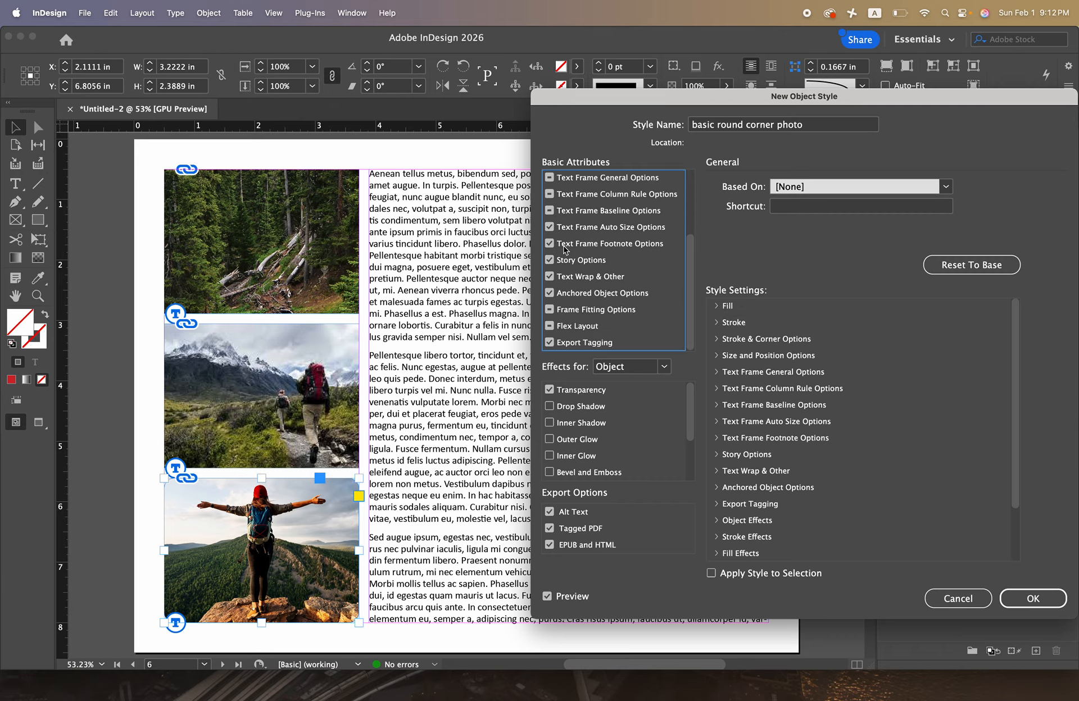
pyautogui.click(549, 244)
pyautogui.click(550, 310)
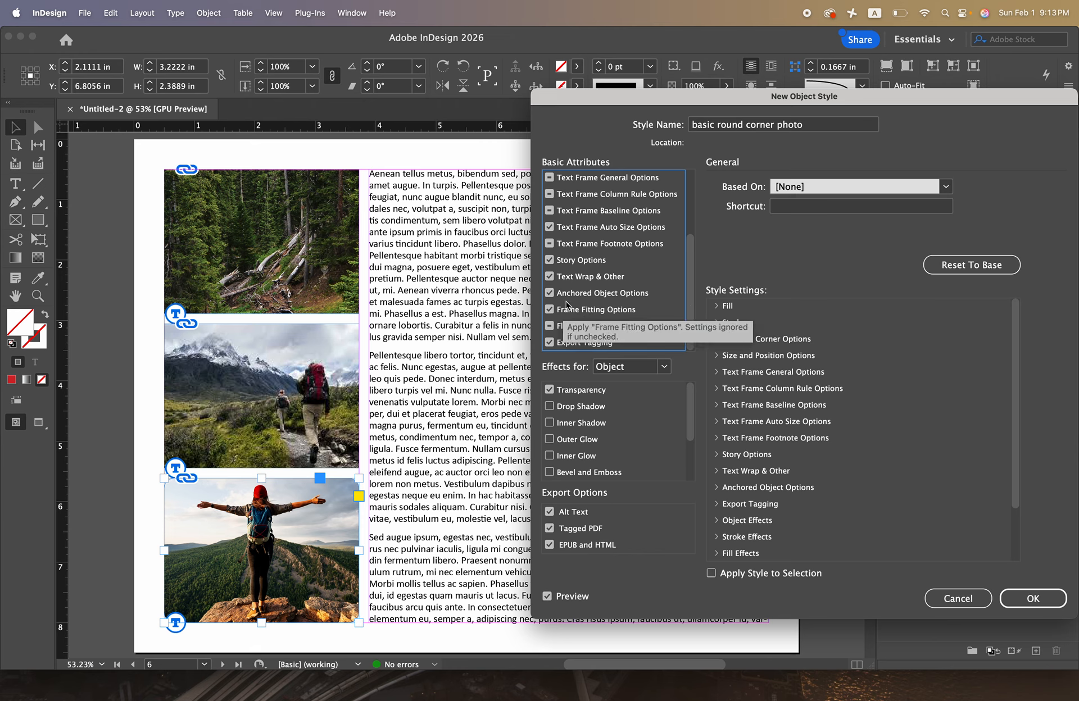
# Exclude Anchored Object Options, Text Wrap & Other, Story Options and Text Frame Auto Size Options from the new object style
pyautogui.click(549, 293)
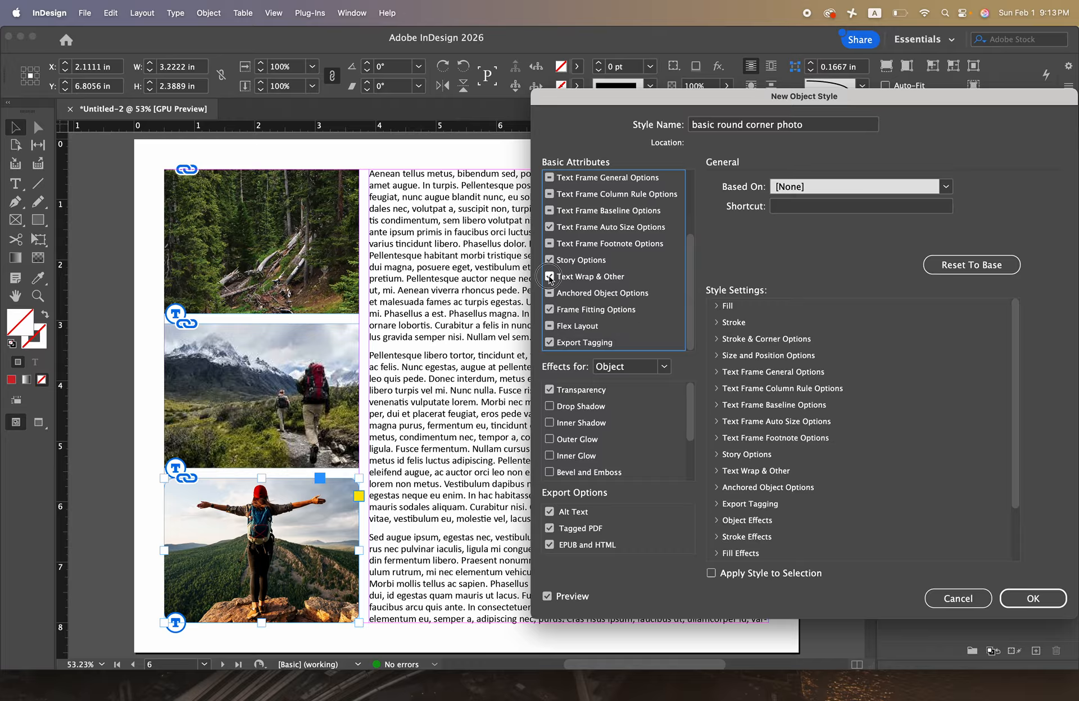
pyautogui.click(550, 277)
pyautogui.click(550, 260)
pyautogui.click(549, 243)
pyautogui.click(549, 227)
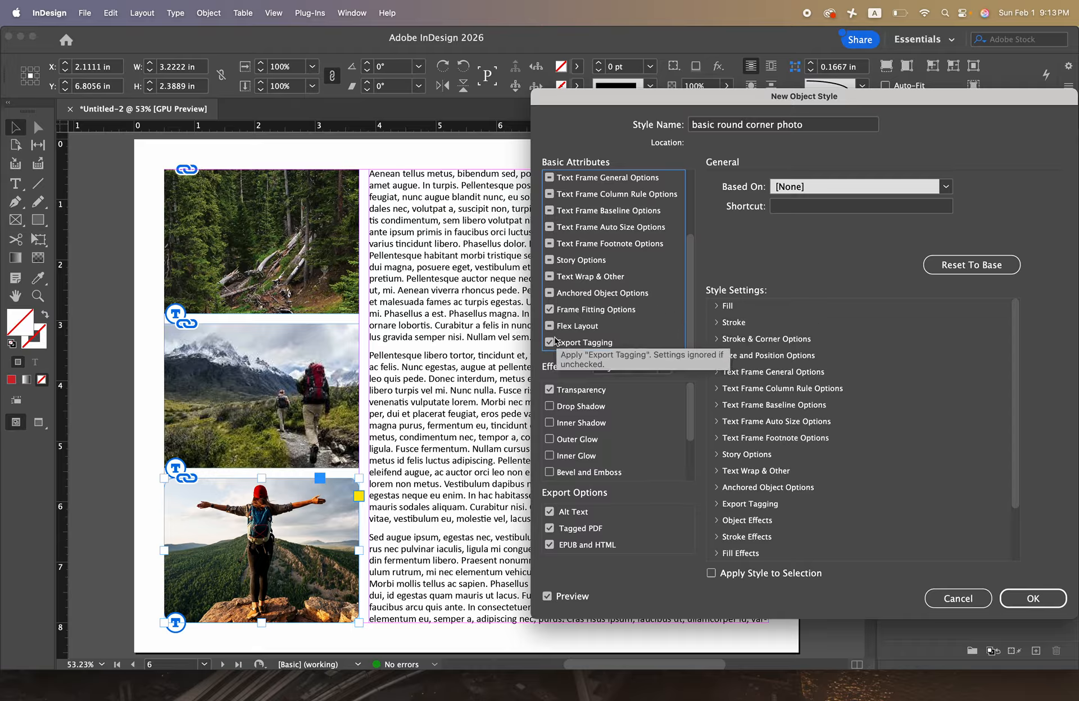
# Exclude Export Tagging, Fill, Stroke, and Size and Position Options from the new object style, and save it
pyautogui.moveTo(692, 295); pyautogui.dragTo(690, 236)
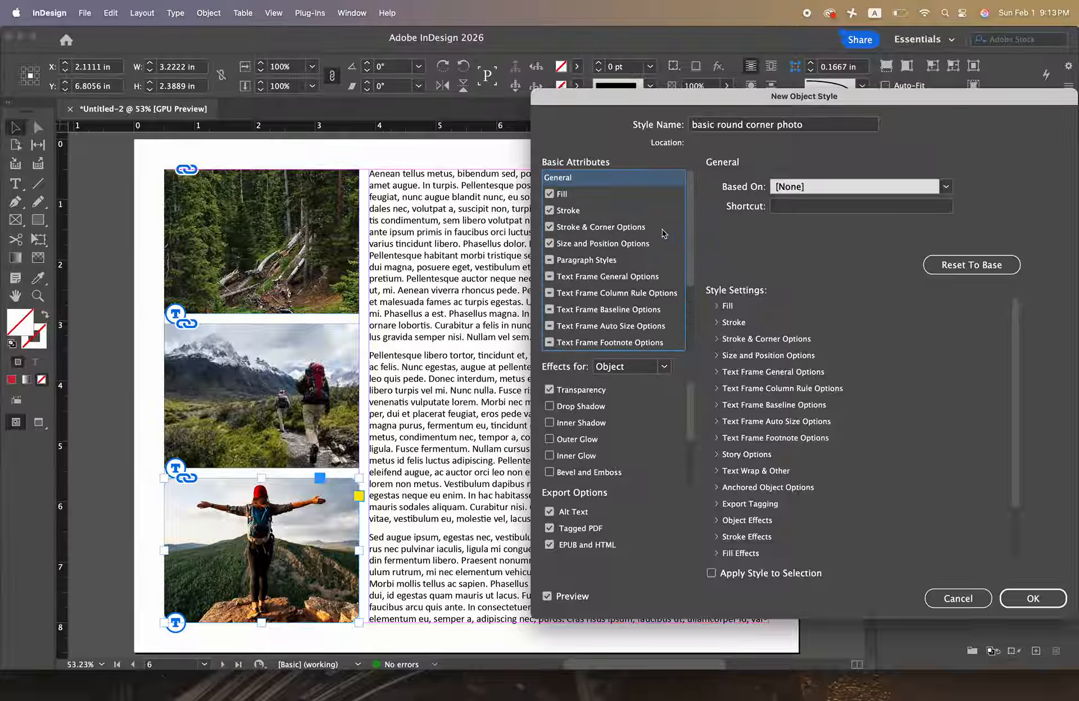
pyautogui.click(550, 194)
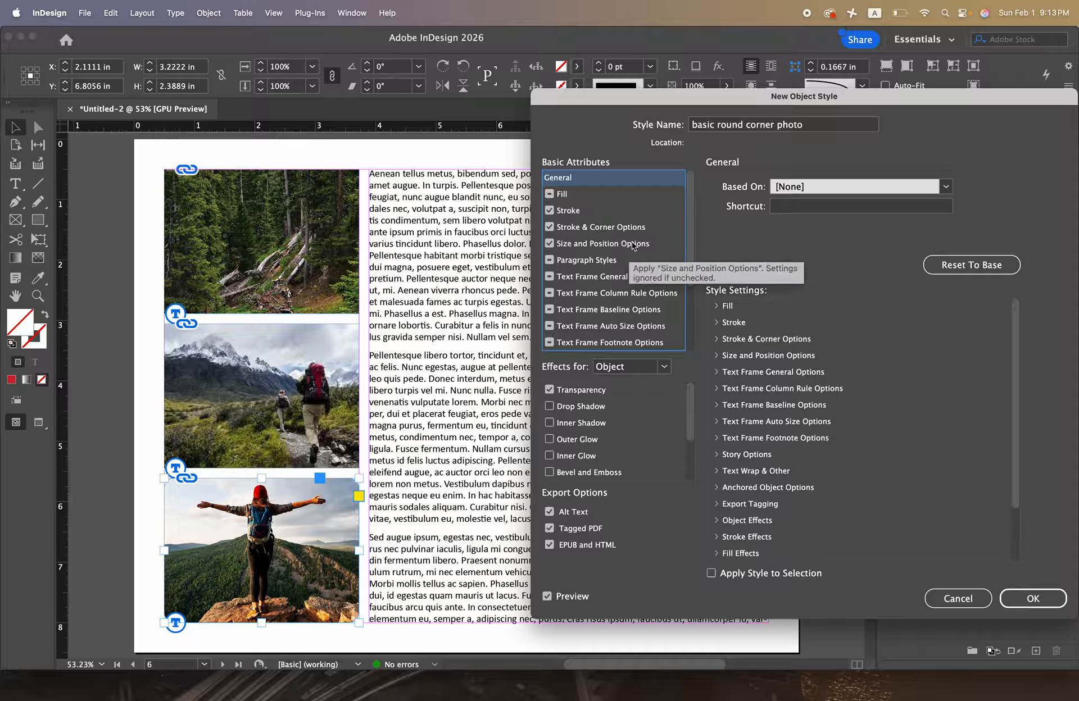
pyautogui.click(549, 211)
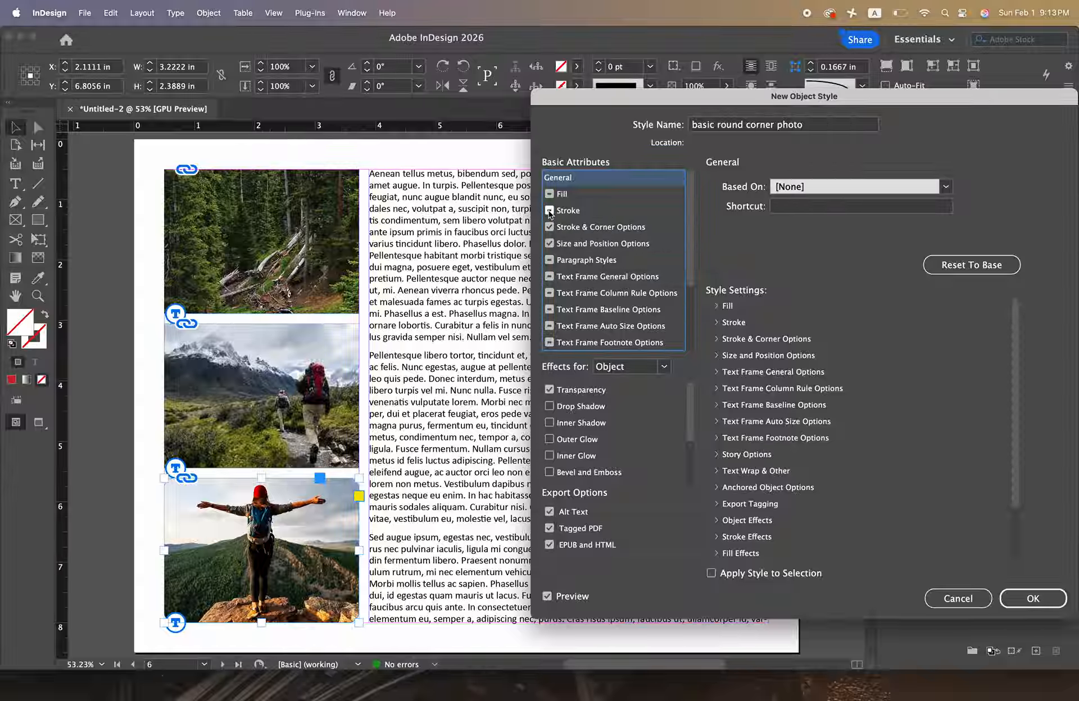
pyautogui.click(550, 243)
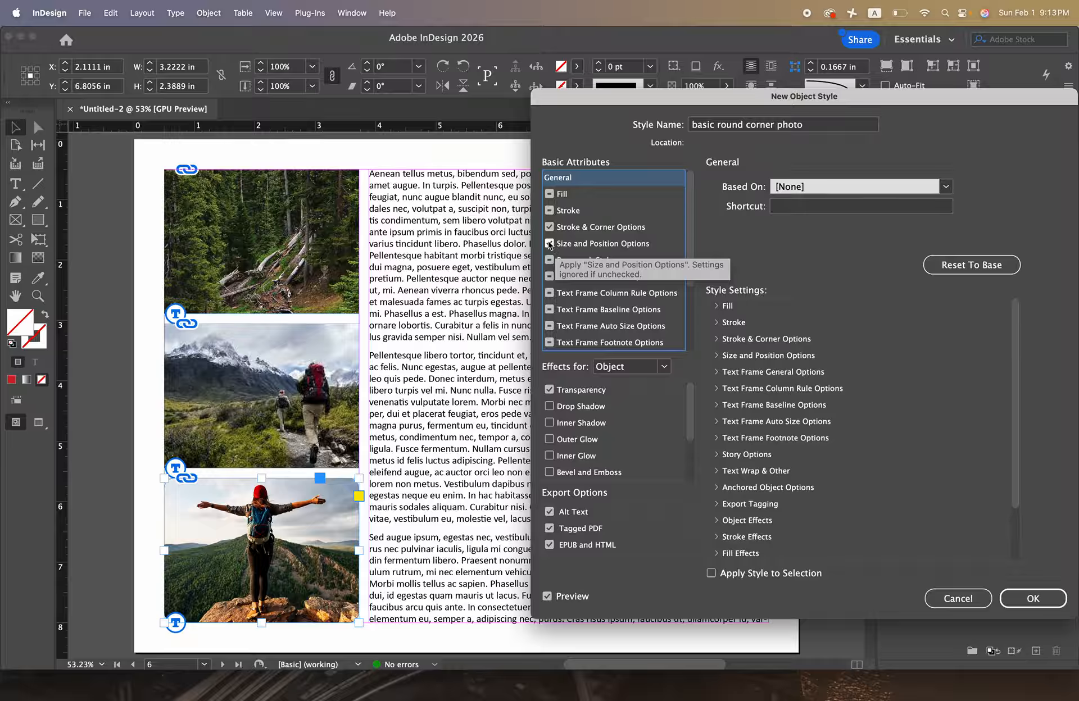
pyautogui.click(550, 244)
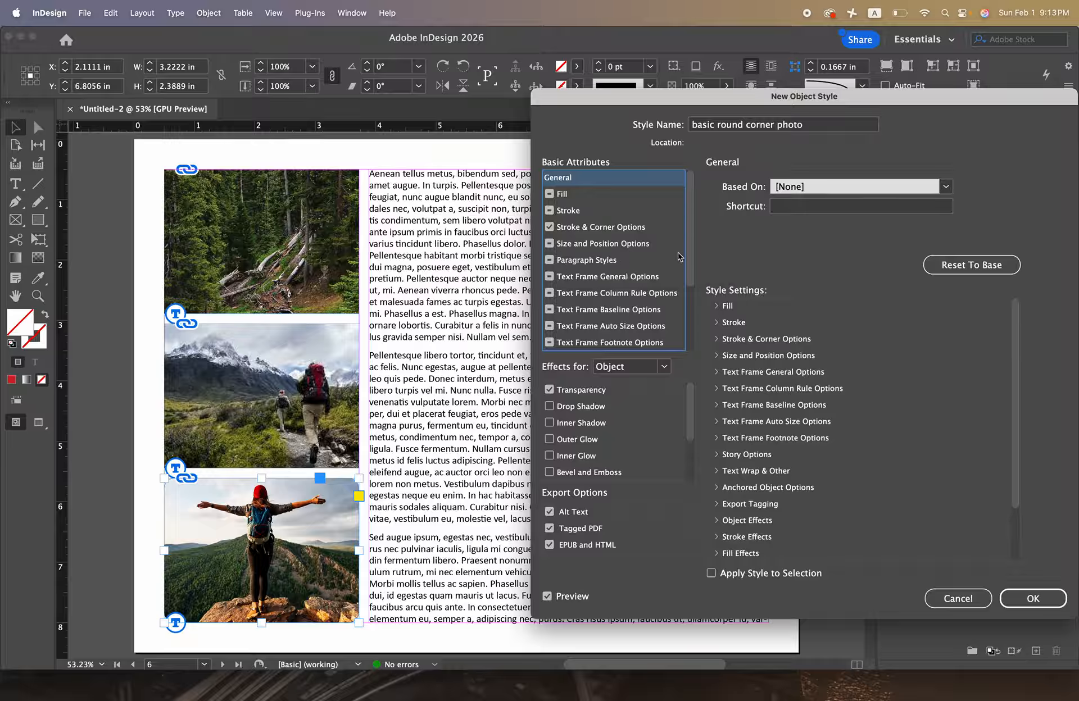
pyautogui.moveTo(691, 250); pyautogui.dragTo(687, 316)
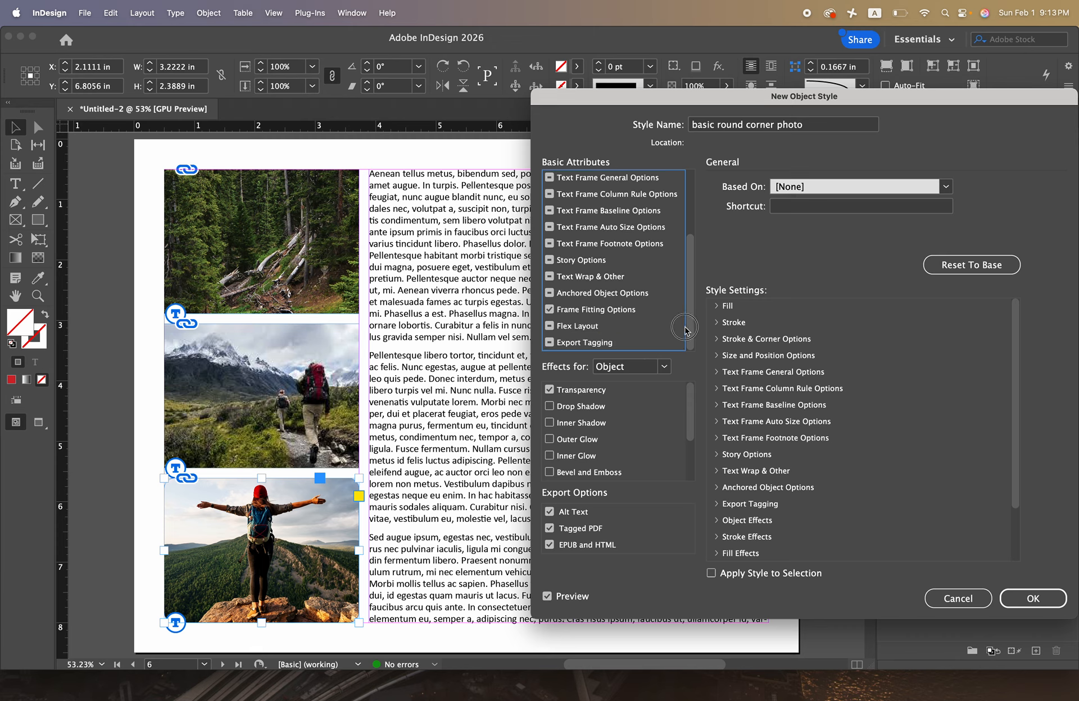
pyautogui.moveTo(691, 399)
pyautogui.mouseDown()
pyautogui.moveTo(690, 466)
pyautogui.moveTo(691, 394)
pyautogui.mouseUp()
pyautogui.click(1036, 605)
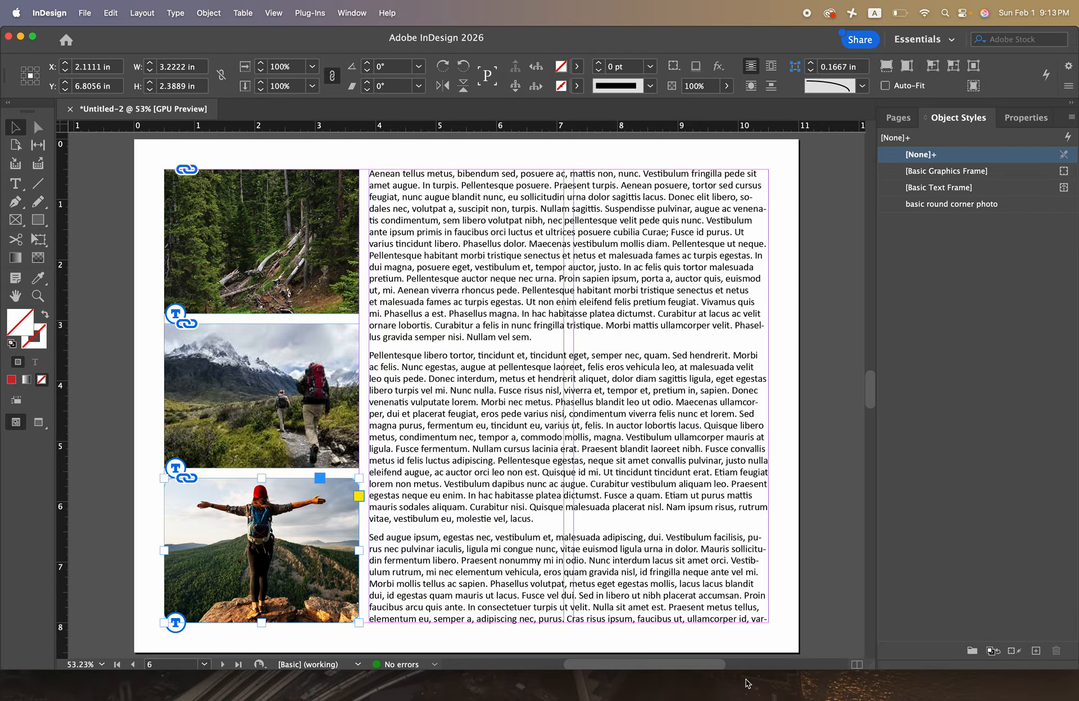
# Apply the basic round corner photo object style to the middle and top images on page 6
pyautogui.click(947, 304)
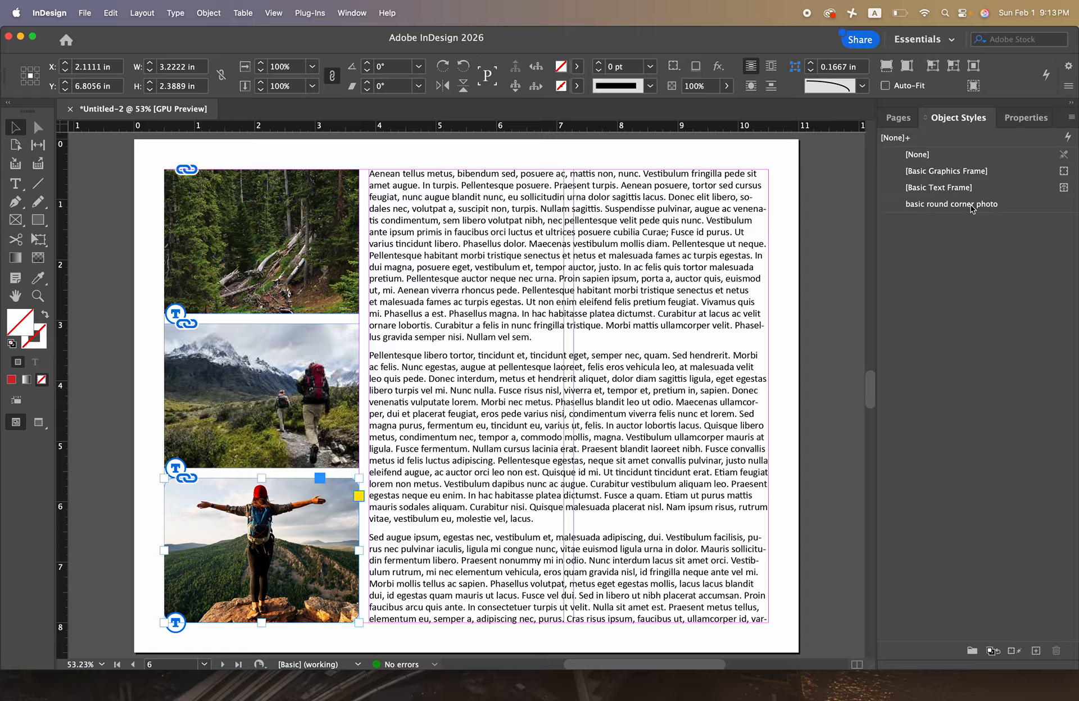
pyautogui.click(297, 341)
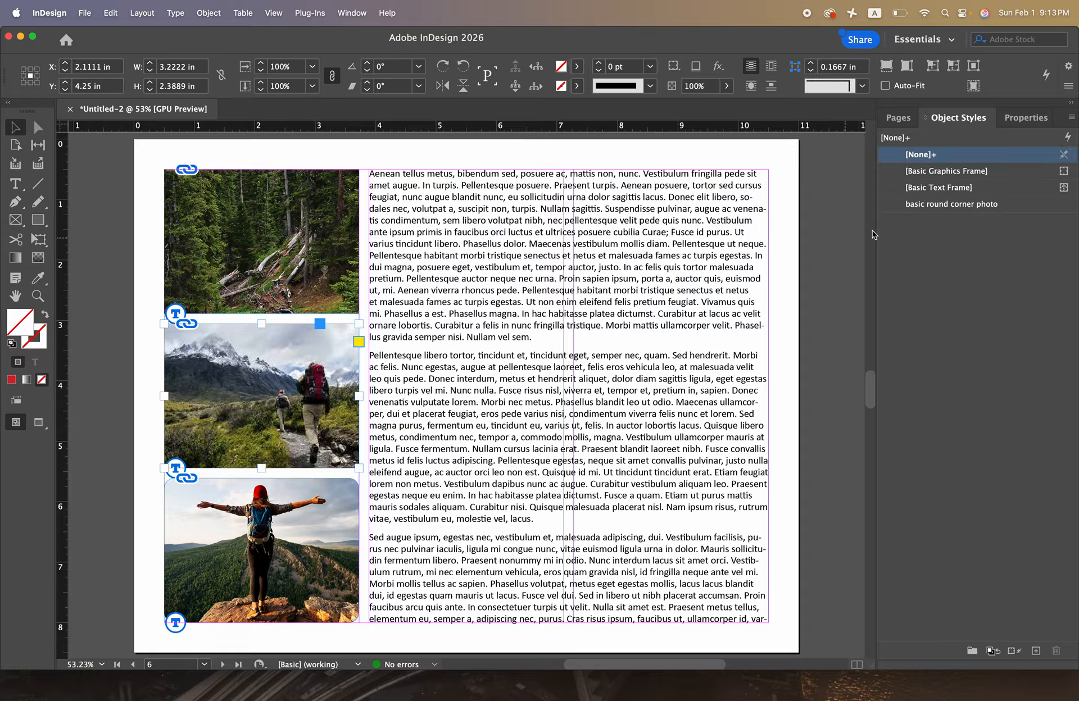
pyautogui.click(1009, 208)
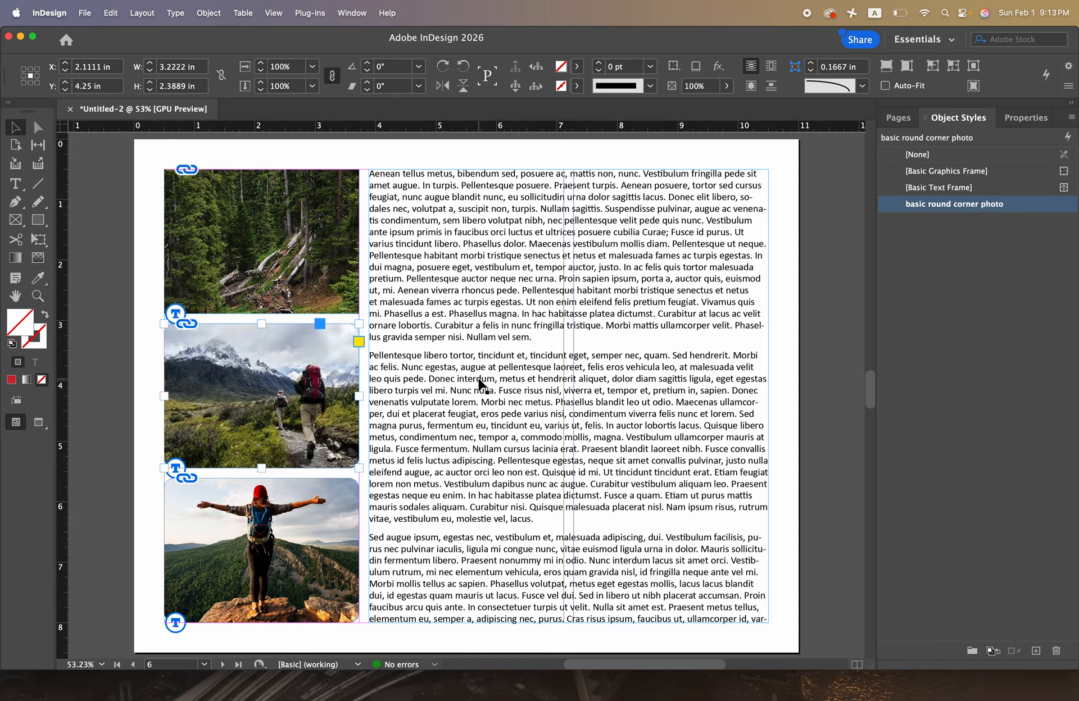
pyautogui.click(328, 272)
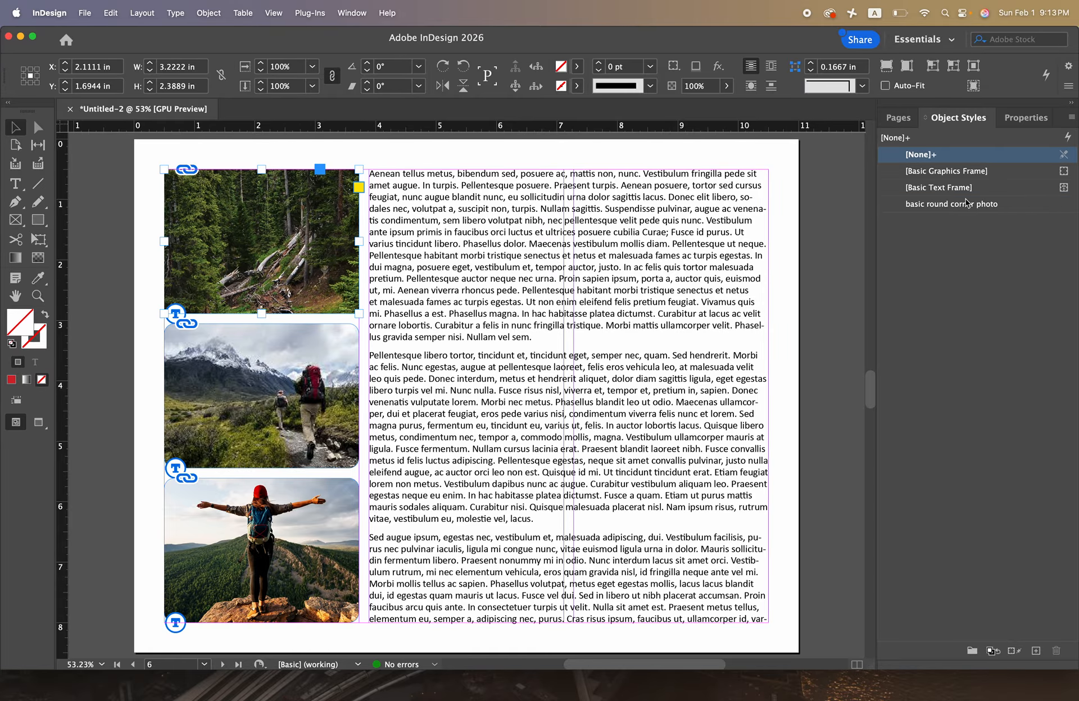
pyautogui.click(1009, 205)
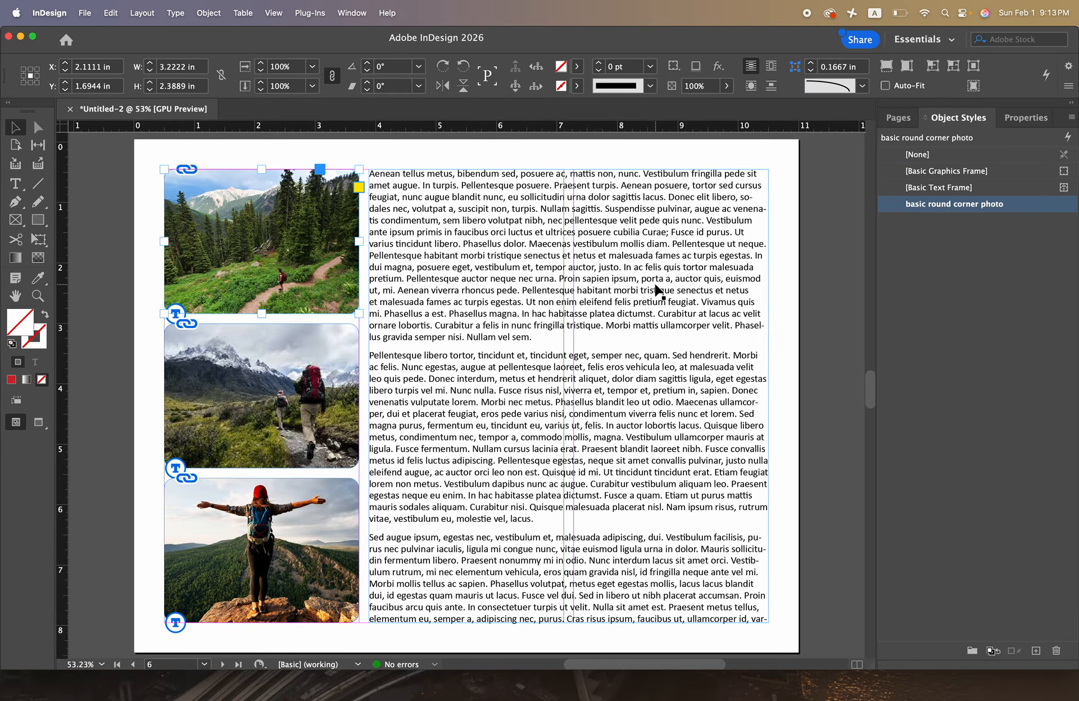
# Apply the basic round corner photo object style to the tall desert image on page 5, and deselect it
pyautogui.scroll(10, 659, 291)
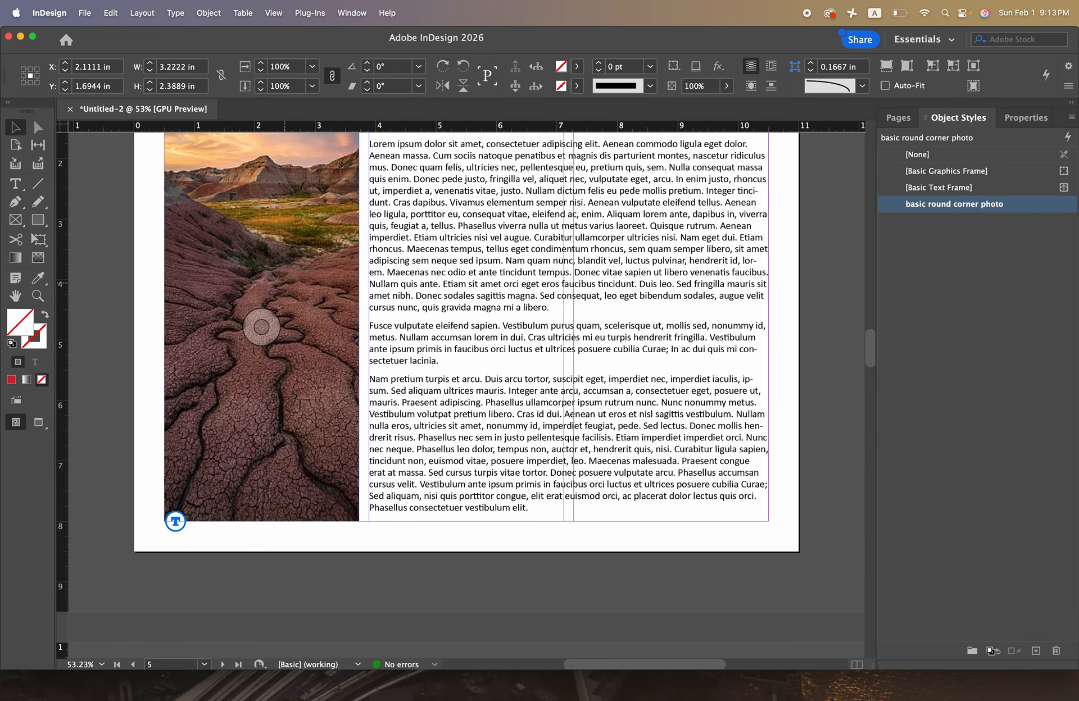
pyautogui.click(290, 285)
pyautogui.scroll(1, 315, 288)
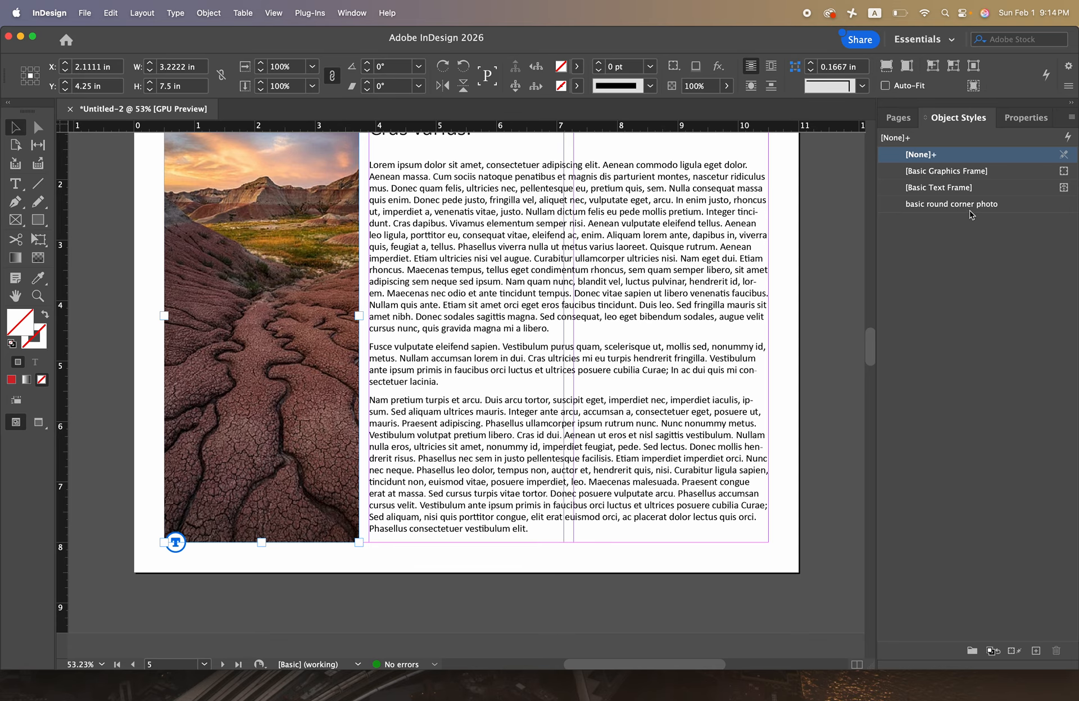
pyautogui.click(1002, 204)
pyautogui.scroll(1, 356, 418)
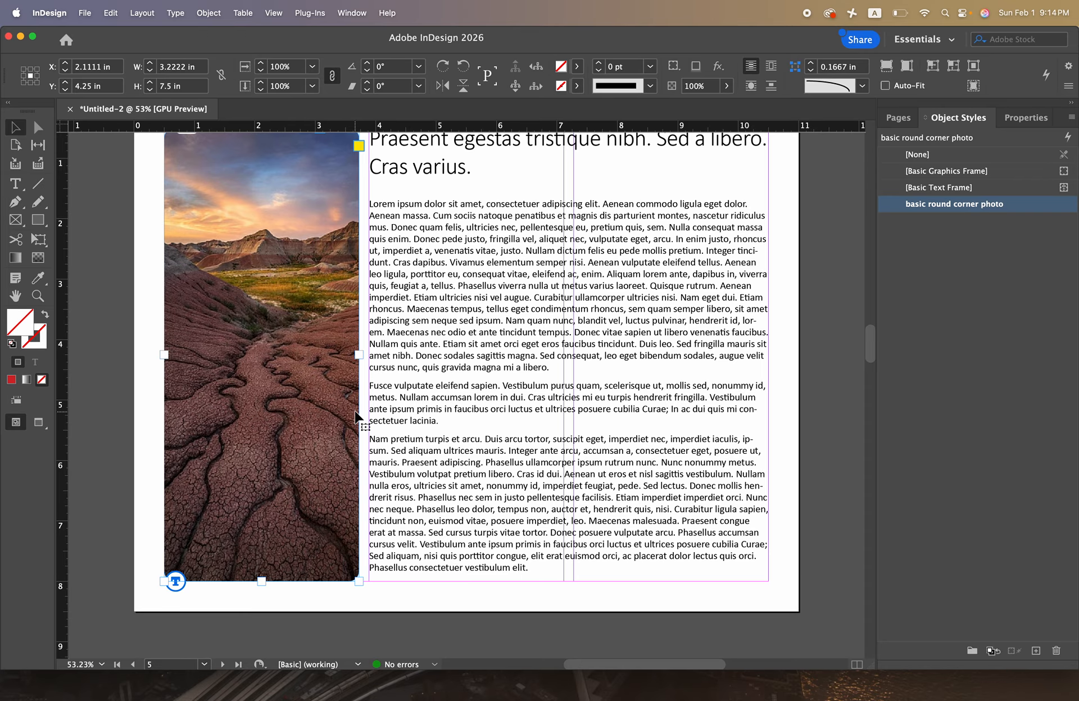
pyautogui.scroll(1, 360, 393)
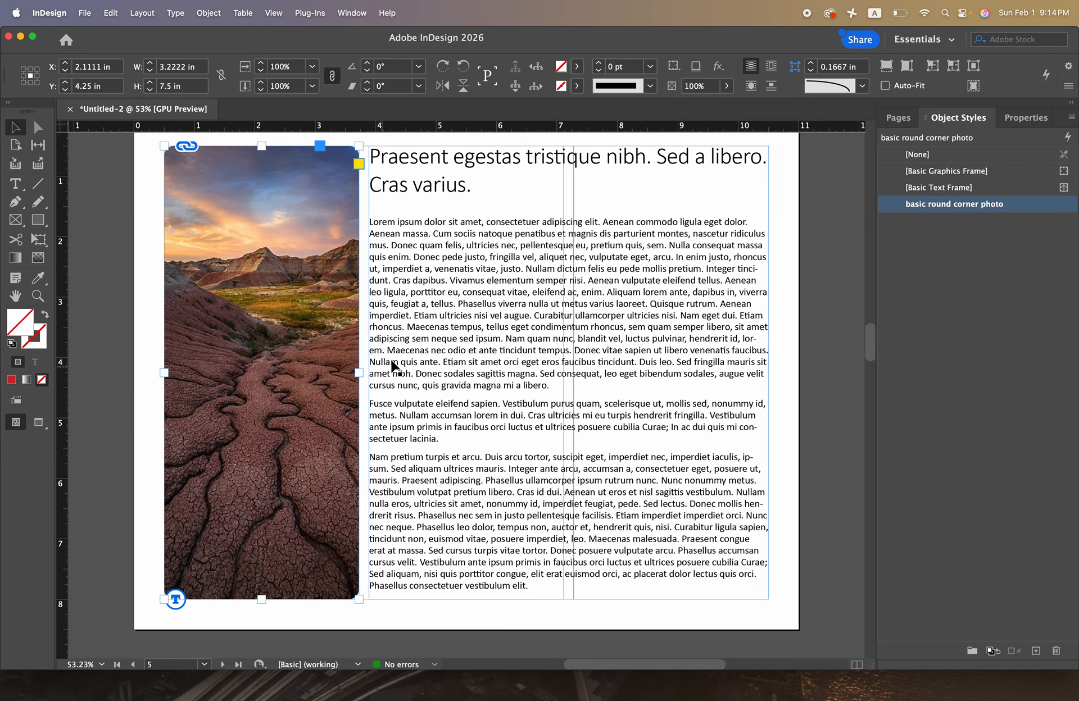
pyautogui.click(796, 396)
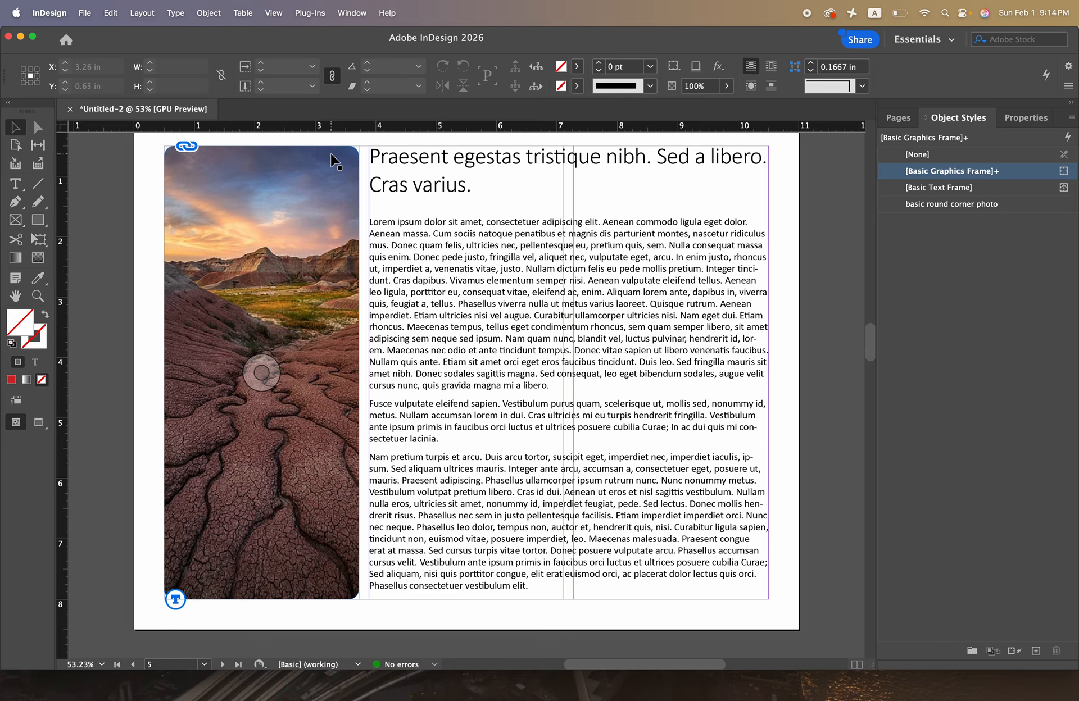
pyautogui.click(975, 277)
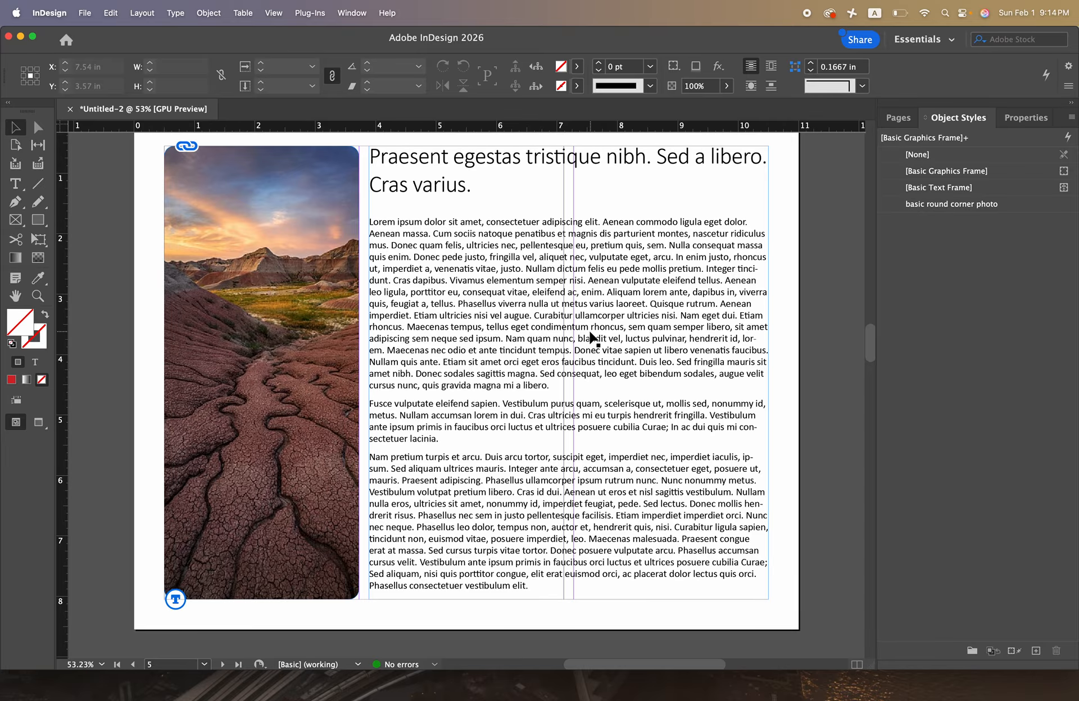
# Look through the pages up to page 10 and examine its black cats article text at 100% zoom
pyautogui.scroll(-10, 593, 337)
pyautogui.scroll(-10, 593, 337)
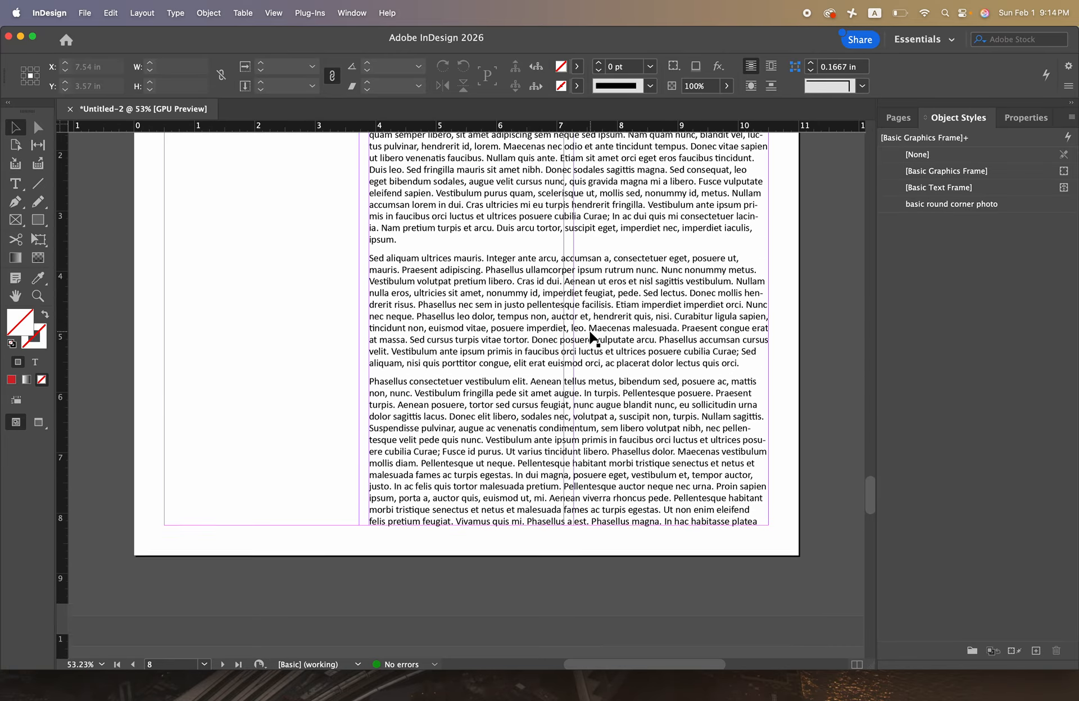
pyautogui.scroll(-5, 593, 337)
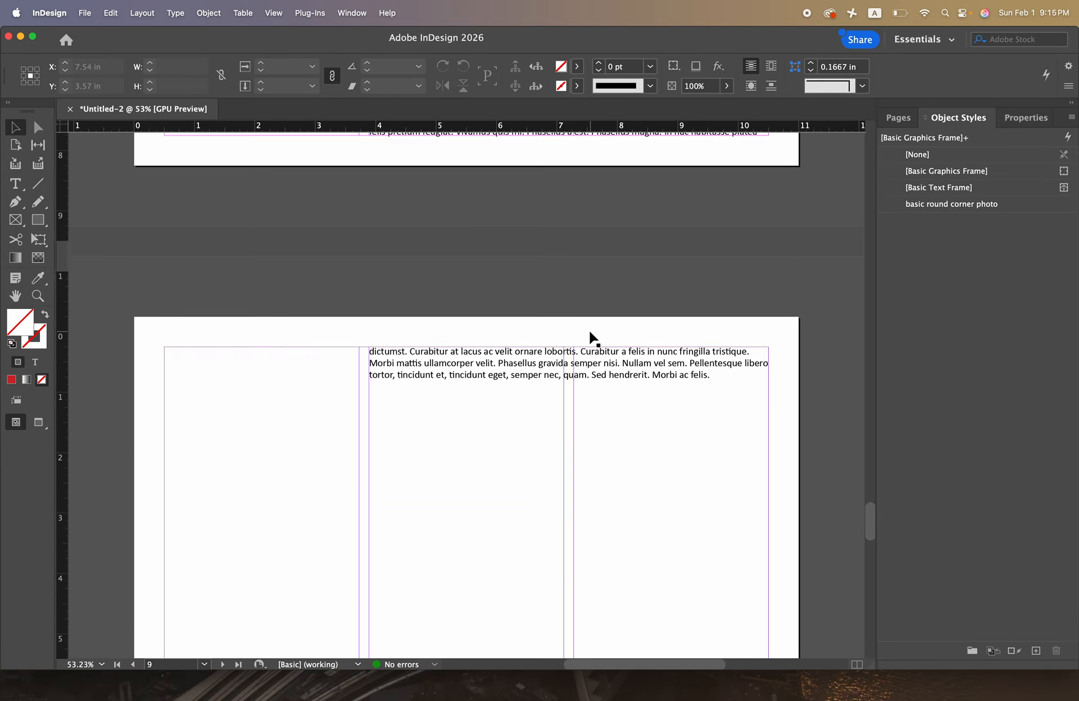
pyautogui.scroll(-10, 593, 337)
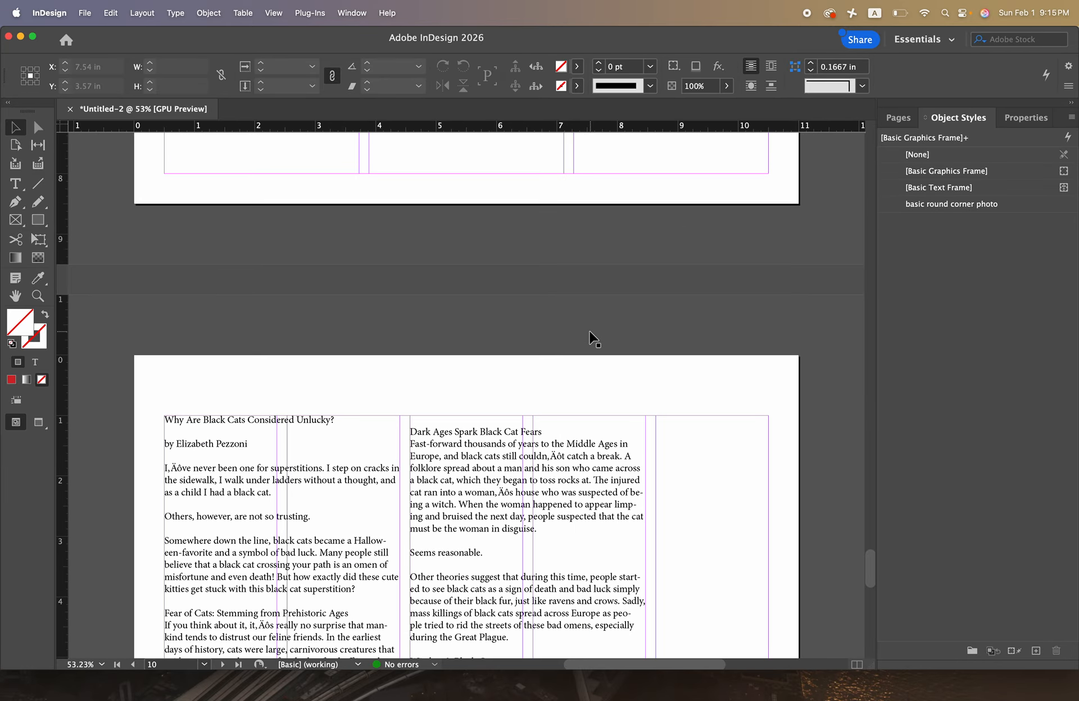
pyautogui.scroll(-5, 593, 337)
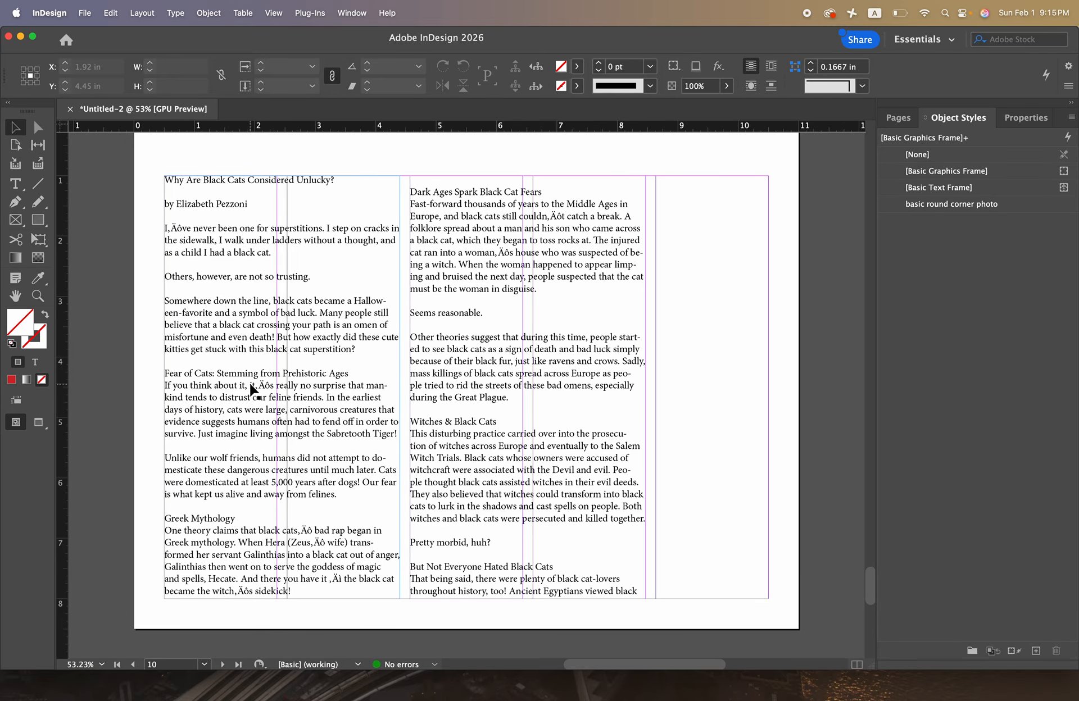
pyautogui.click(38, 296)
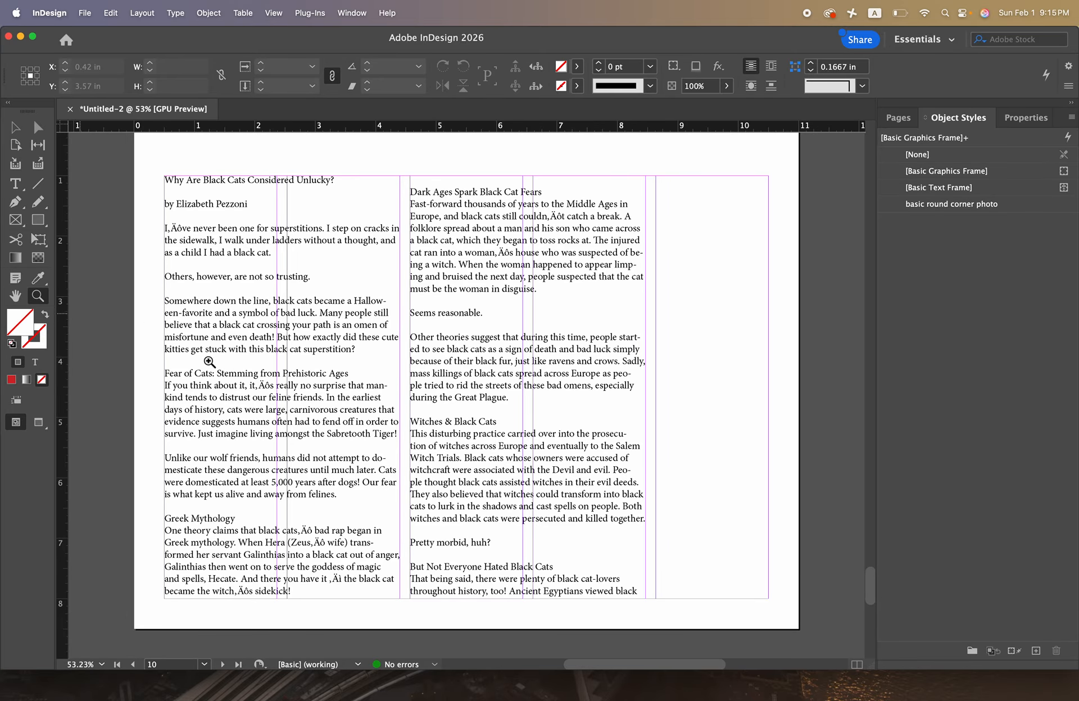
pyautogui.click(285, 406)
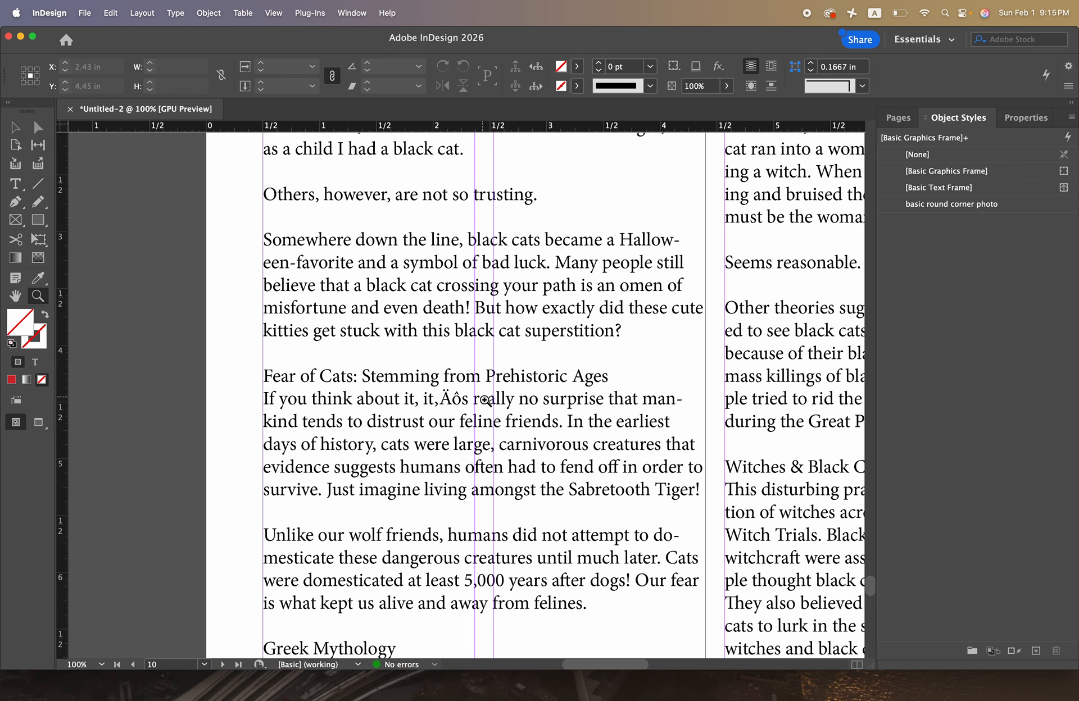
pyautogui.scroll(-2, 485, 418)
pyautogui.hscroll(2, 485, 418)
pyautogui.scroll(-1, 484, 418)
pyautogui.hscroll(1, 484, 419)
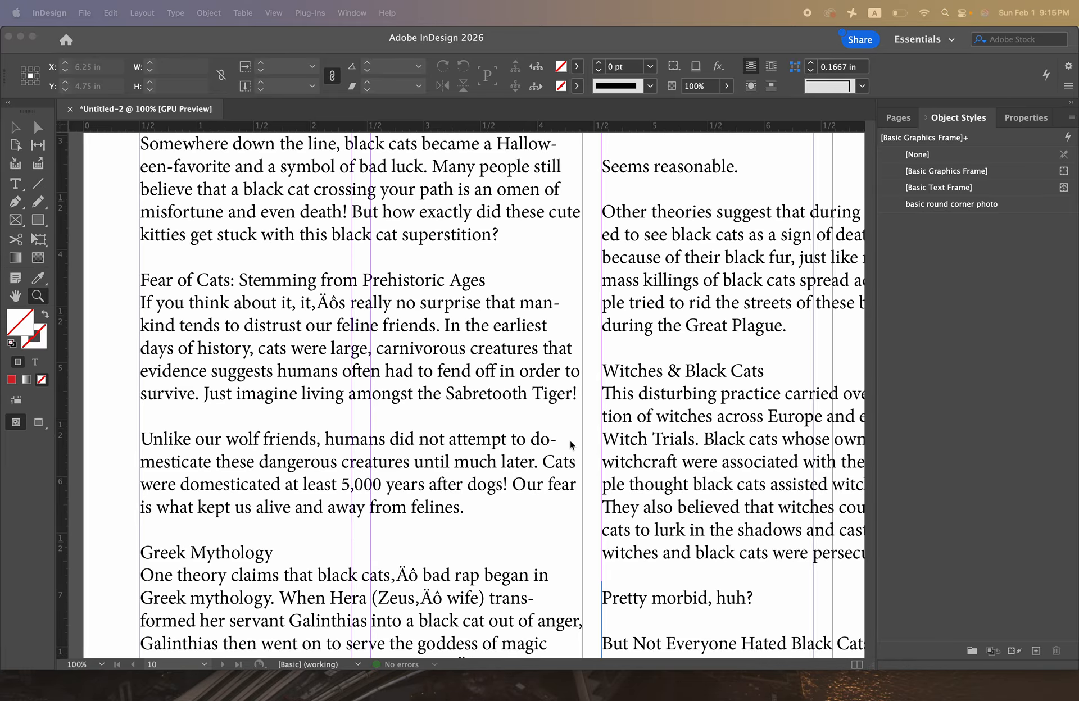
# Examine the garbled characters in the page 10 article, highlighting the ones after "Zeus" and after "have it" in the Greek Mythology paragraph
pyautogui.scroll(-1, 379, 452)
pyautogui.hscroll(1, 378, 451)
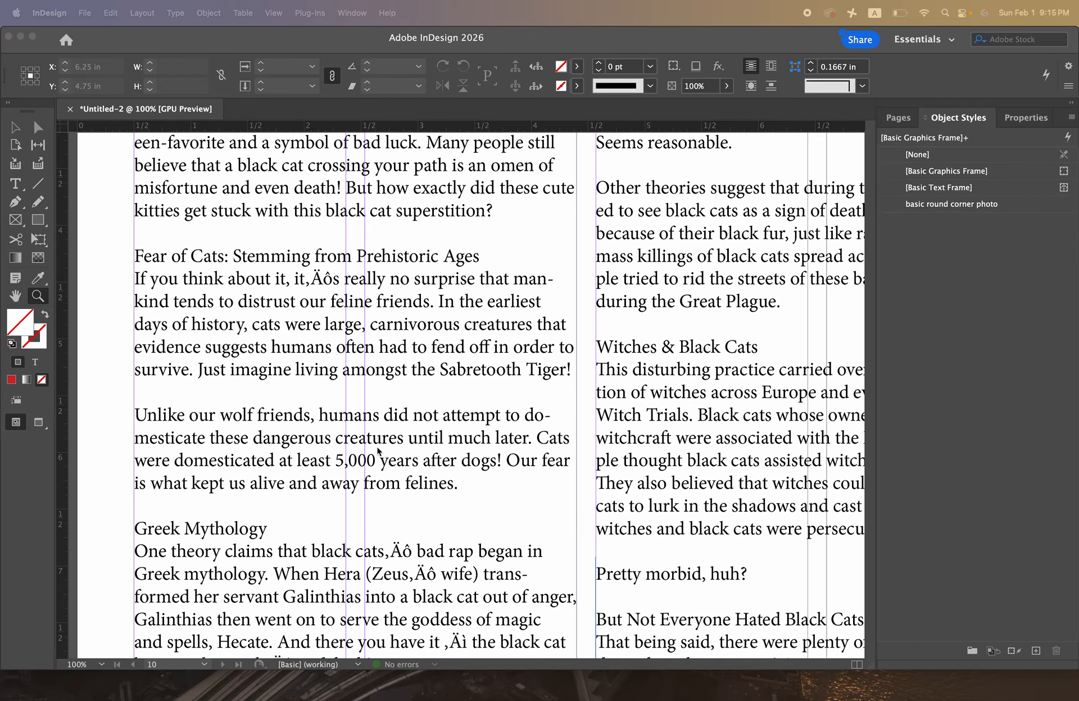
pyautogui.scroll(-1, 378, 451)
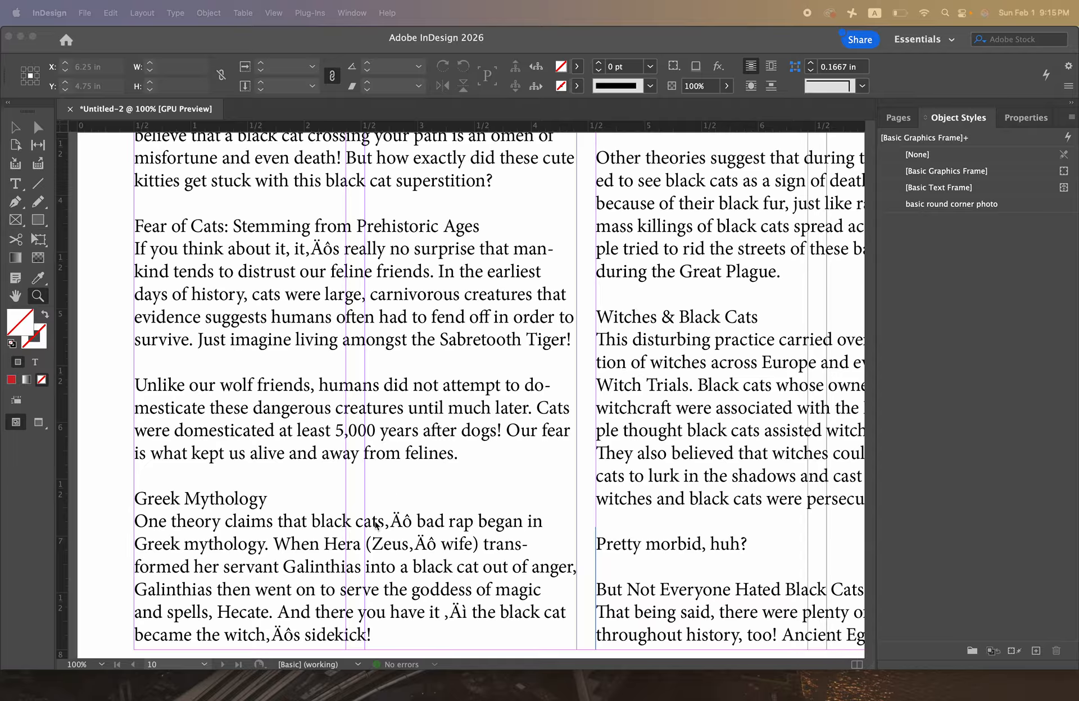
pyautogui.click(416, 522)
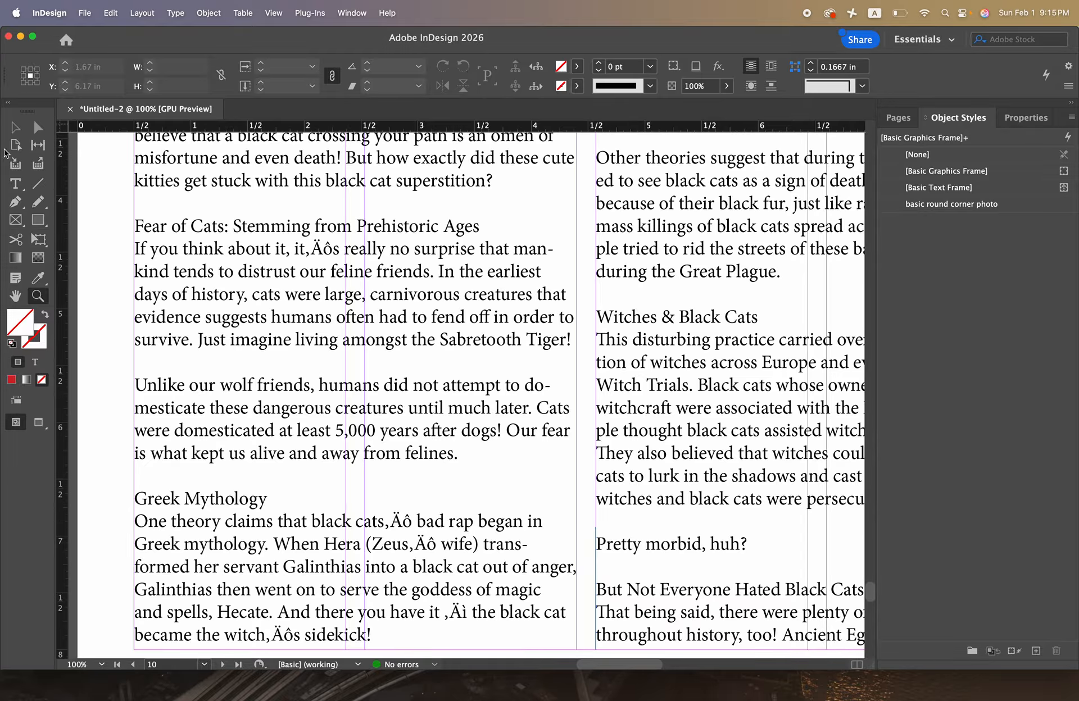
pyautogui.click(15, 184)
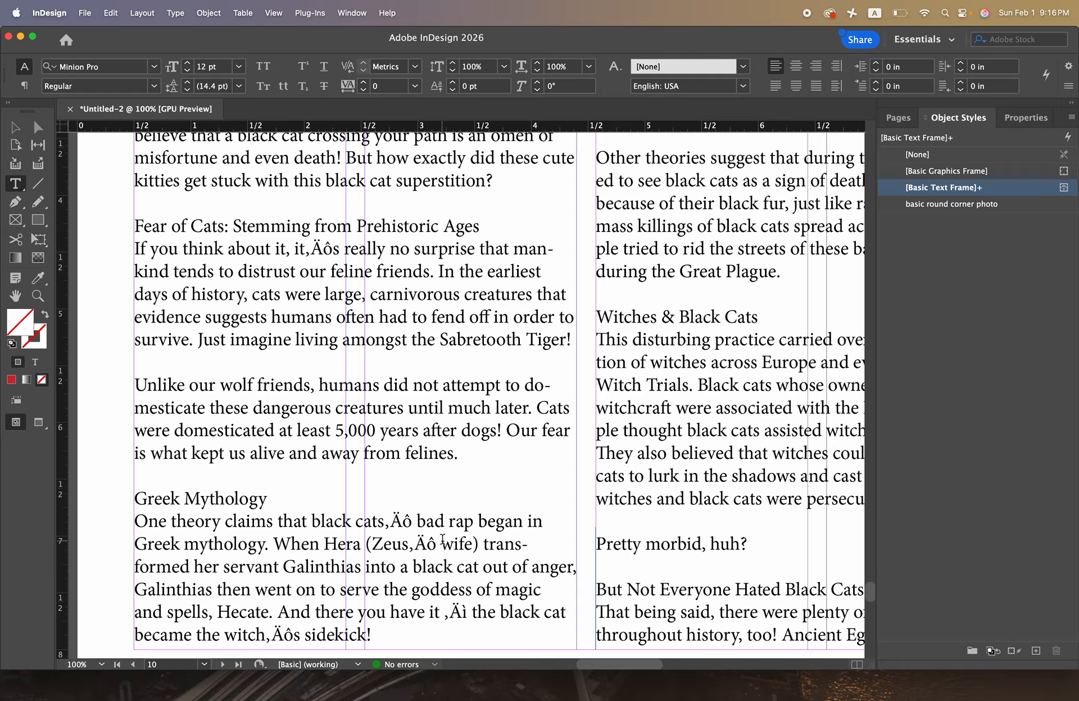
pyautogui.moveTo(438, 544); pyautogui.dragTo(411, 544)
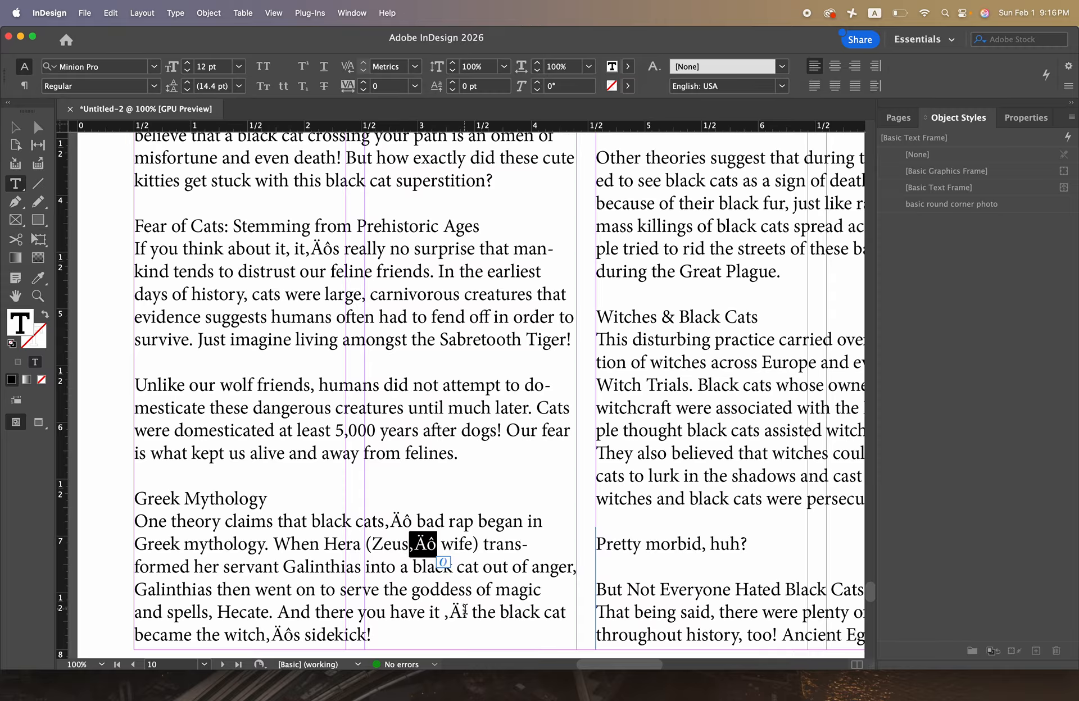
pyautogui.moveTo(468, 613); pyautogui.dragTo(441, 613)
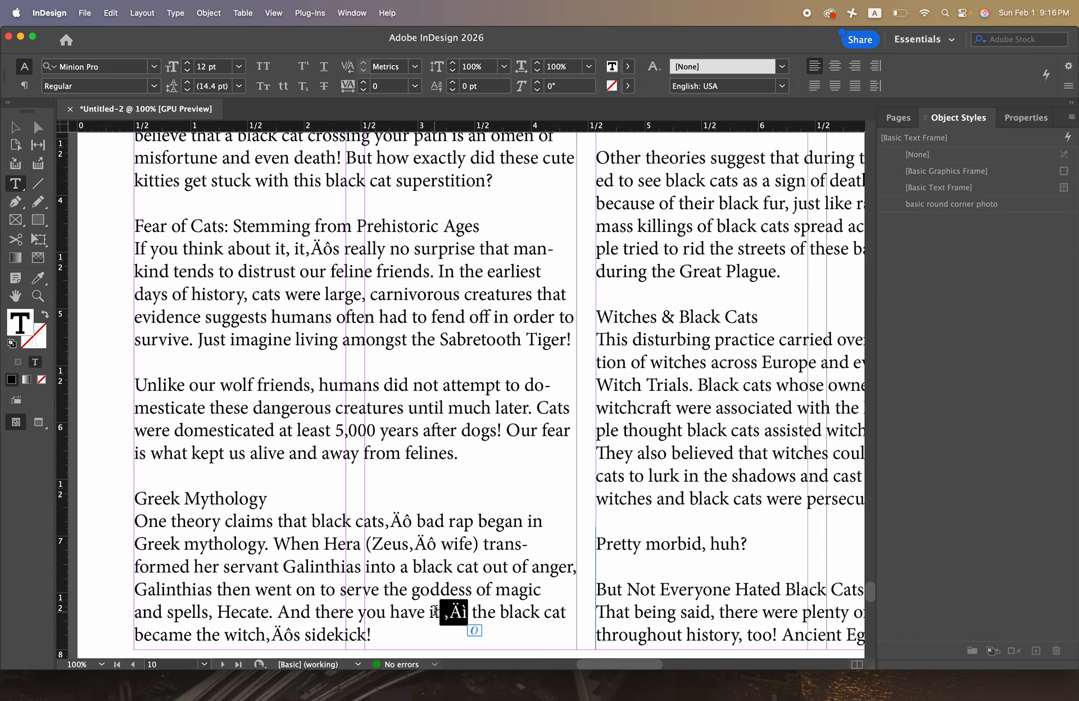
pyautogui.click(446, 612)
pyautogui.scroll(1, 417, 517)
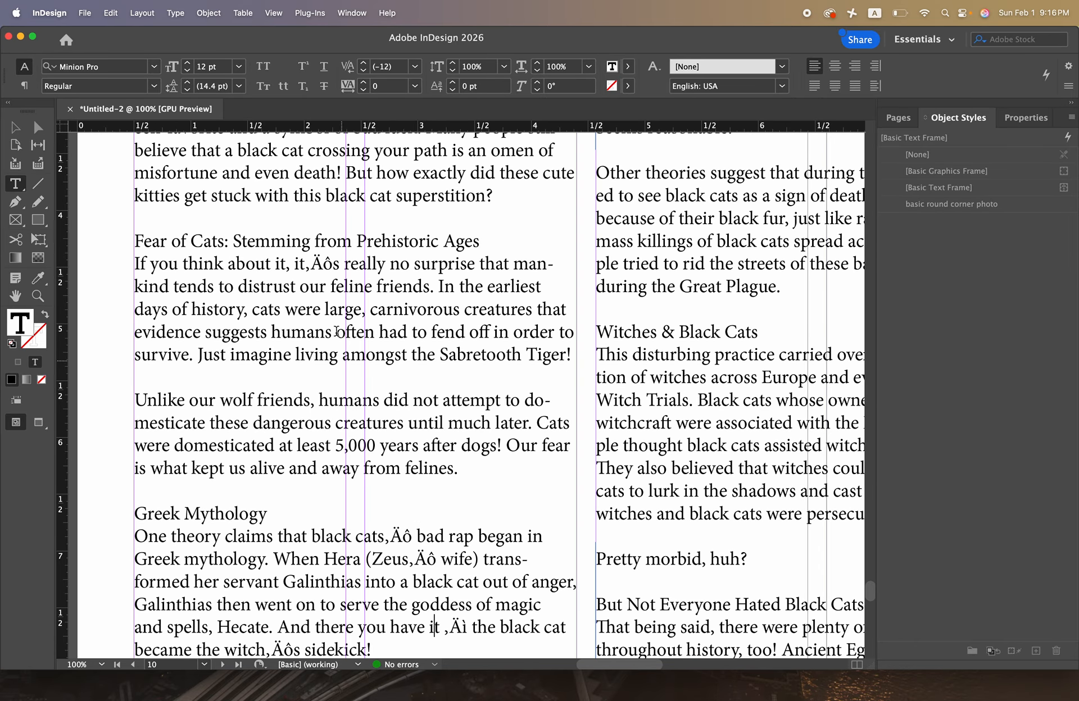
# Select the garbled ",Äôs" after "it" in the first sentence of the Fear of Cats section
pyautogui.moveTo(306, 263)
pyautogui.mouseDown()
pyautogui.moveTo(336, 265)
pyautogui.moveTo(307, 267)
pyautogui.mouseUp()
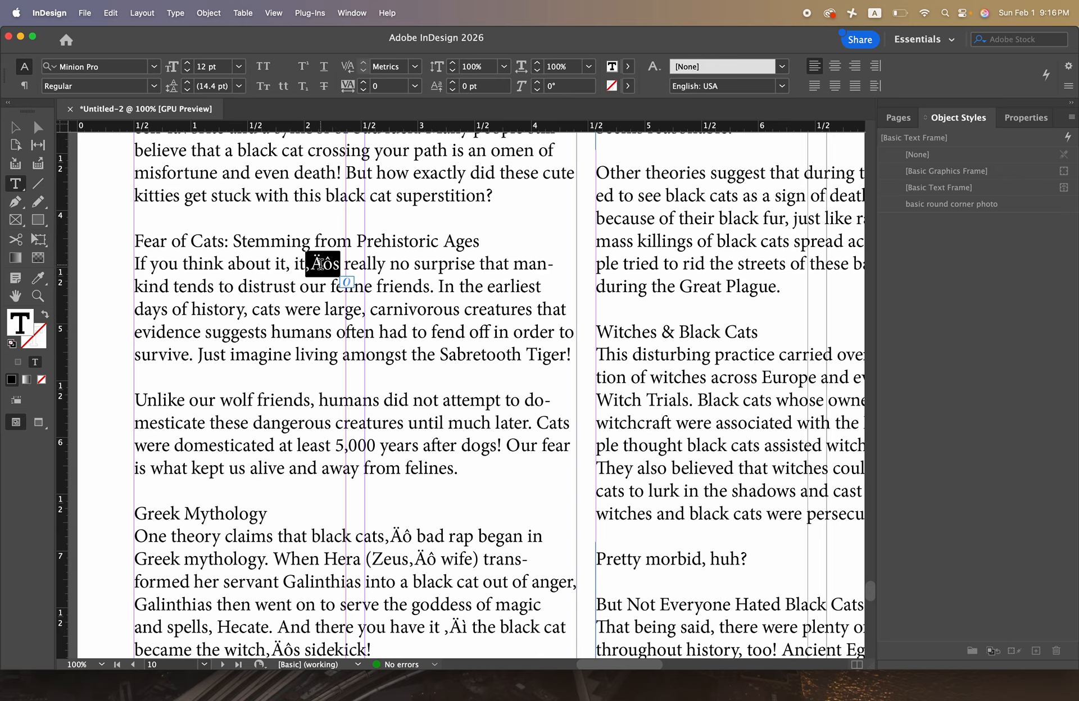
pyautogui.scroll(-3, 354, 387)
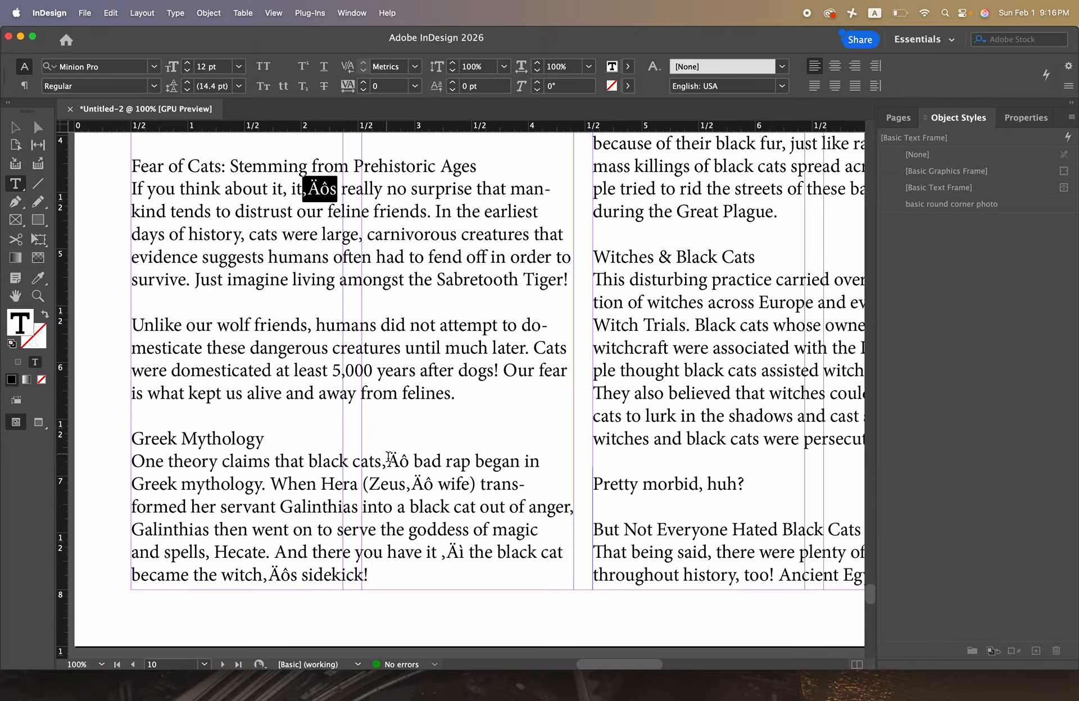
pyautogui.scroll(1, 416, 453)
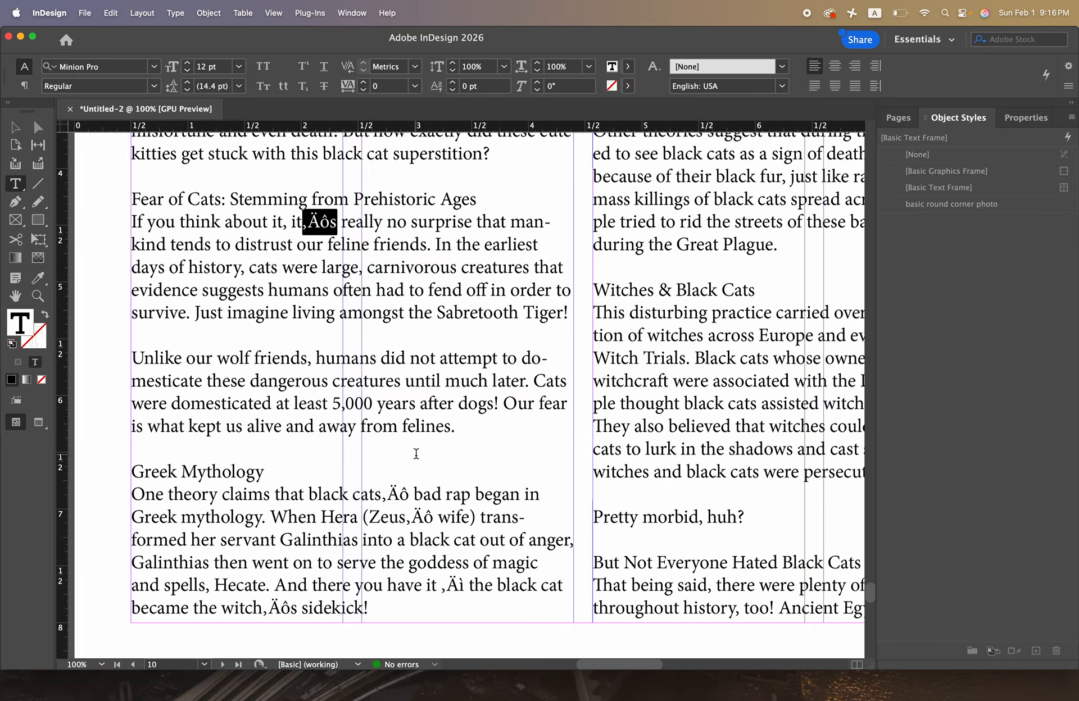
pyautogui.scroll(1, 416, 453)
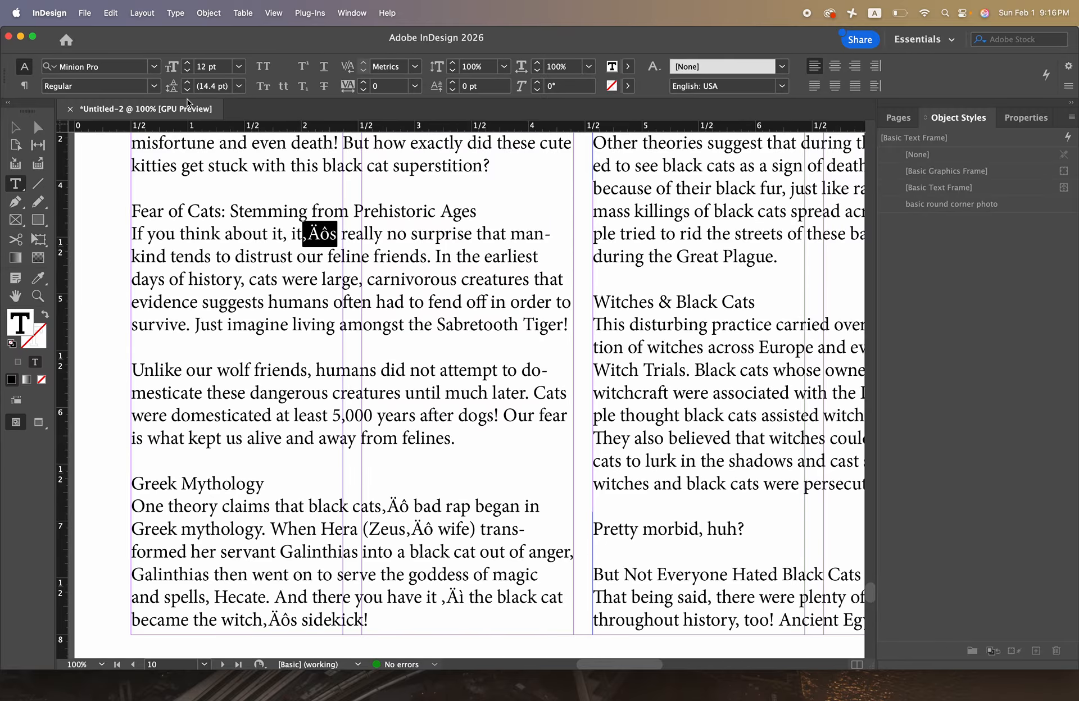
pyautogui.click(111, 13)
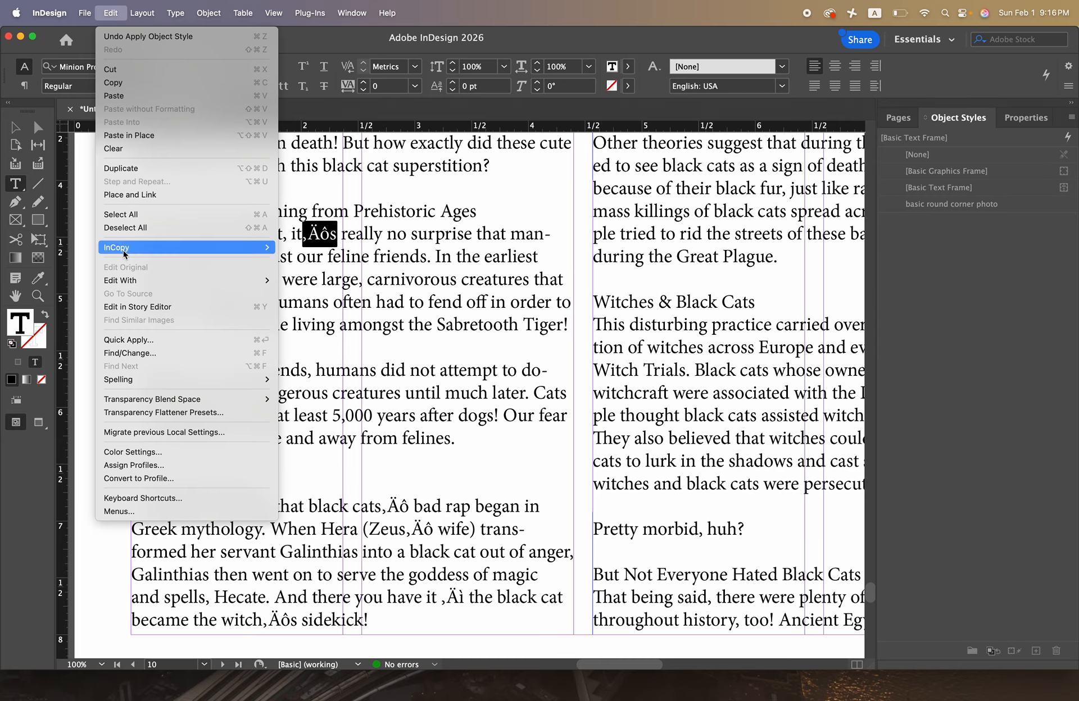
pyautogui.click(130, 353)
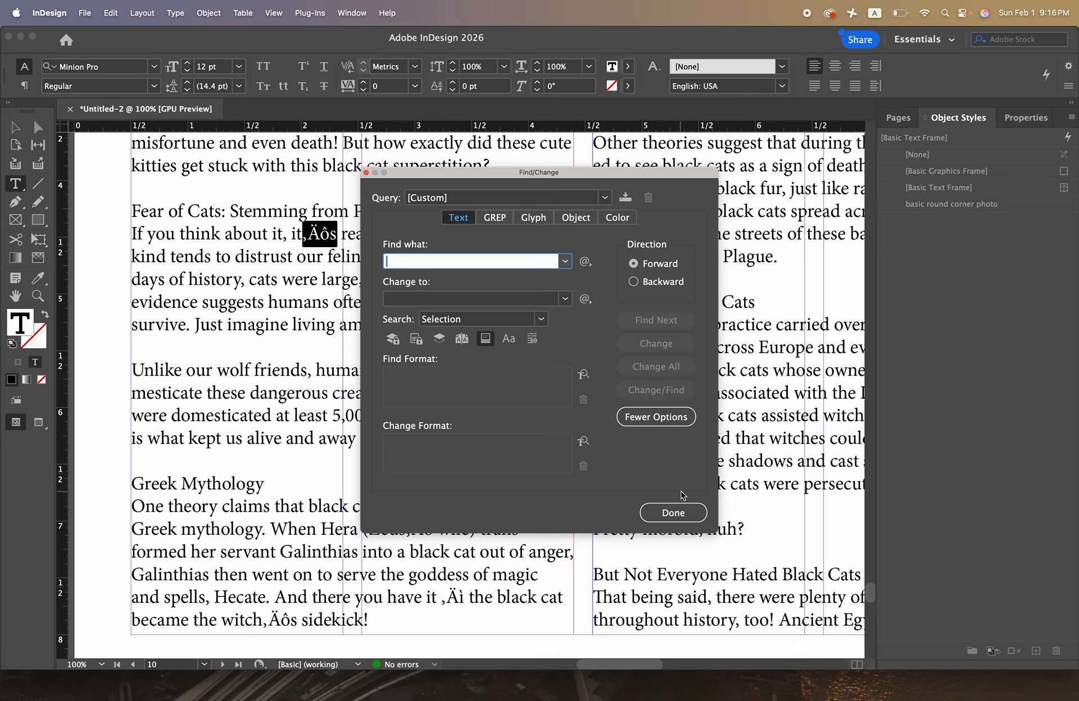
pyautogui.click(671, 521)
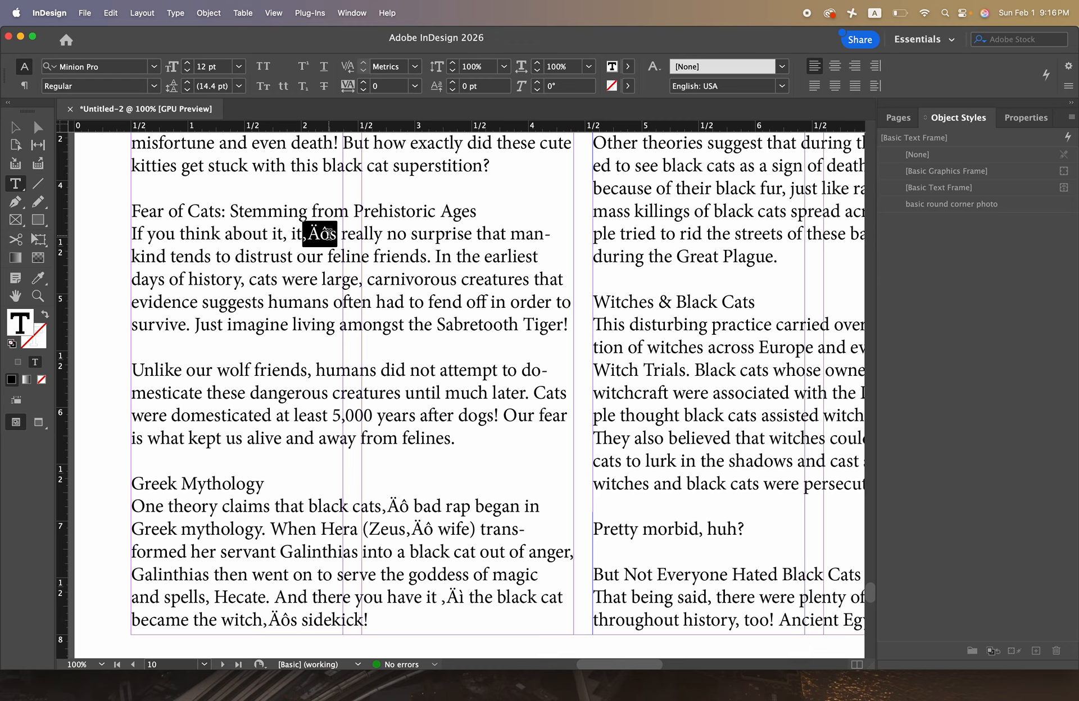
# Replace all occurrences of ",Äôs" with "'s" using Find/Change, with the search scope set to Document and the direction Forward
pyautogui.click(111, 13)
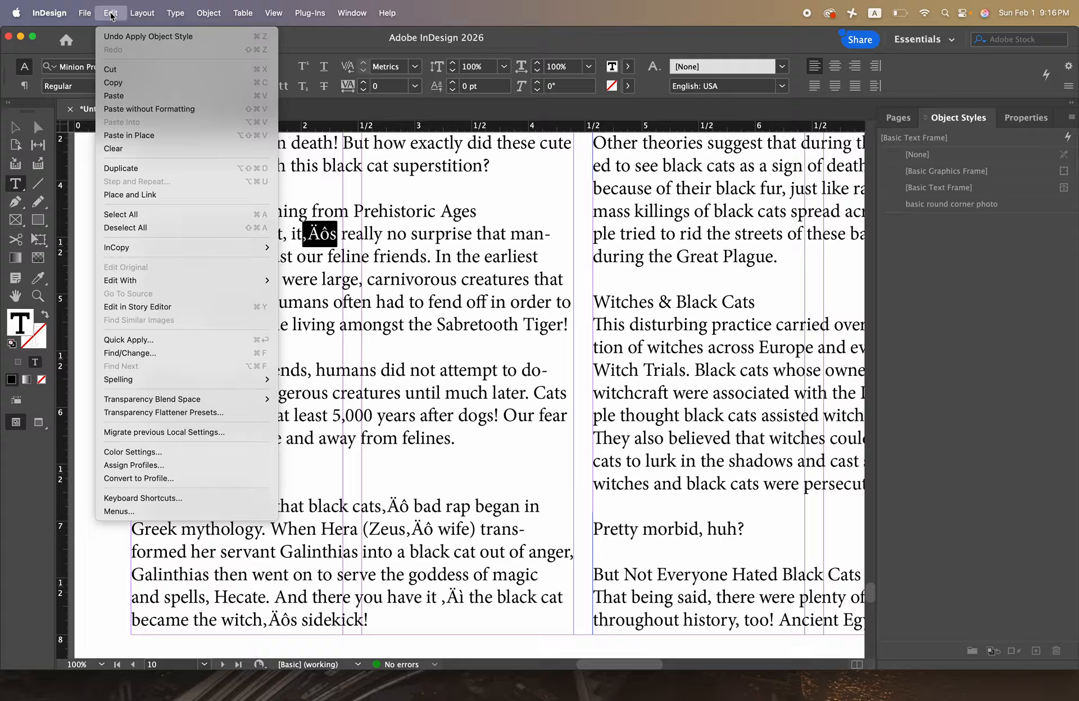
pyautogui.click(122, 352)
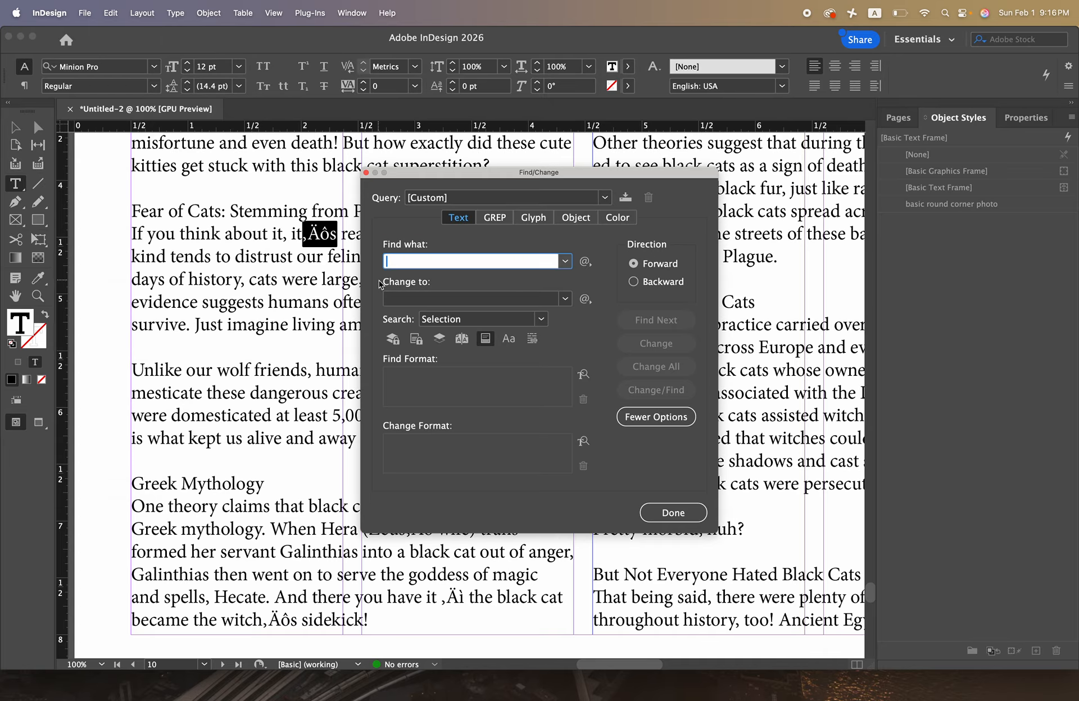
pyautogui.write(',Äôs')
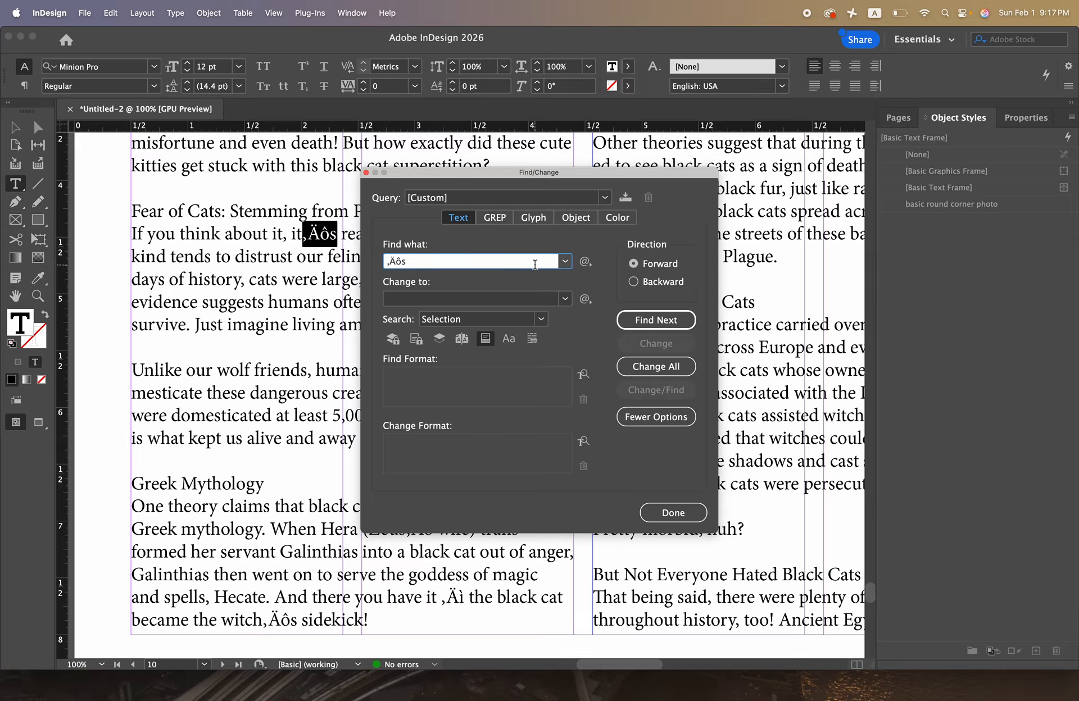
pyautogui.click(497, 304)
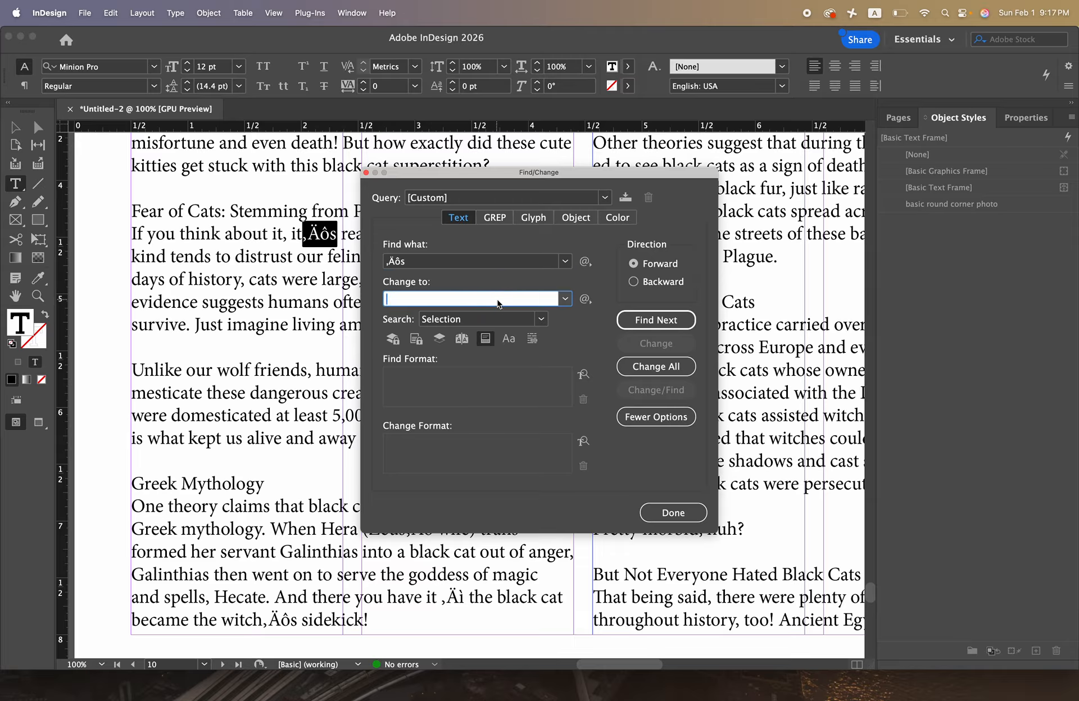
pyautogui.write("'s")
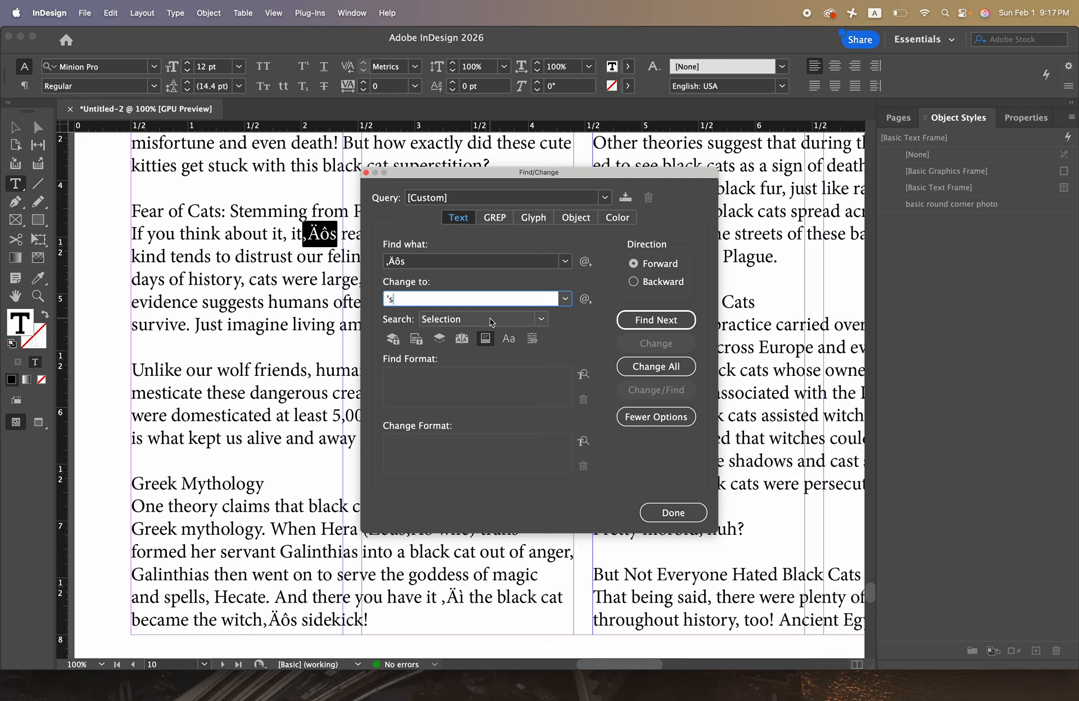
pyautogui.click(521, 320)
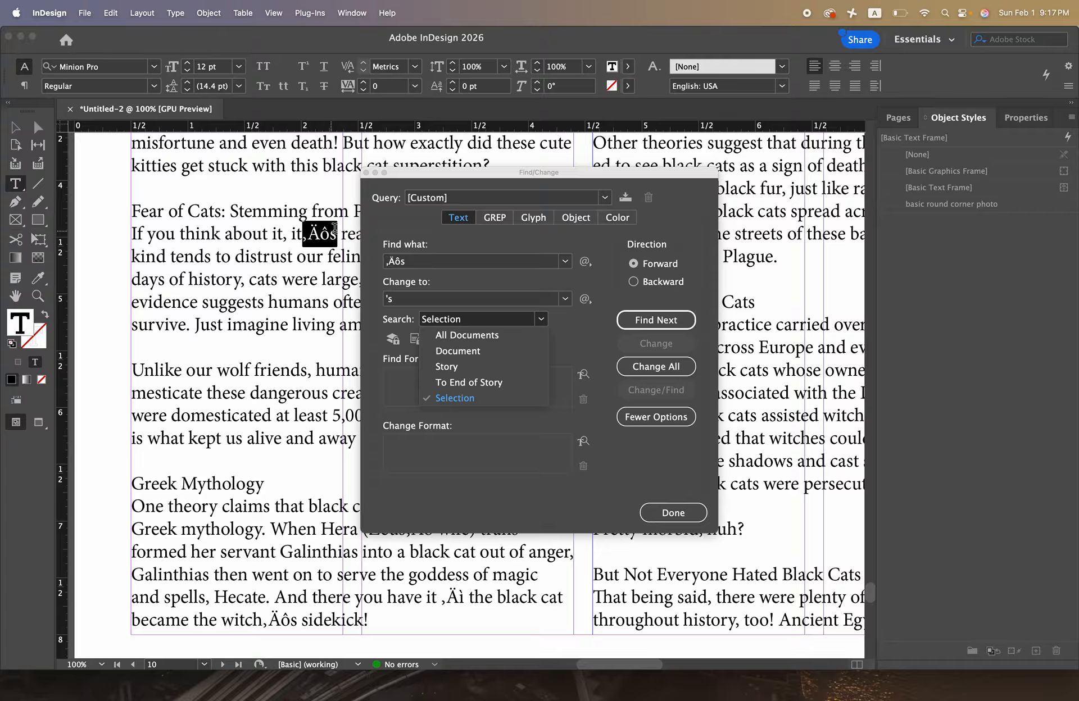
pyautogui.click(447, 353)
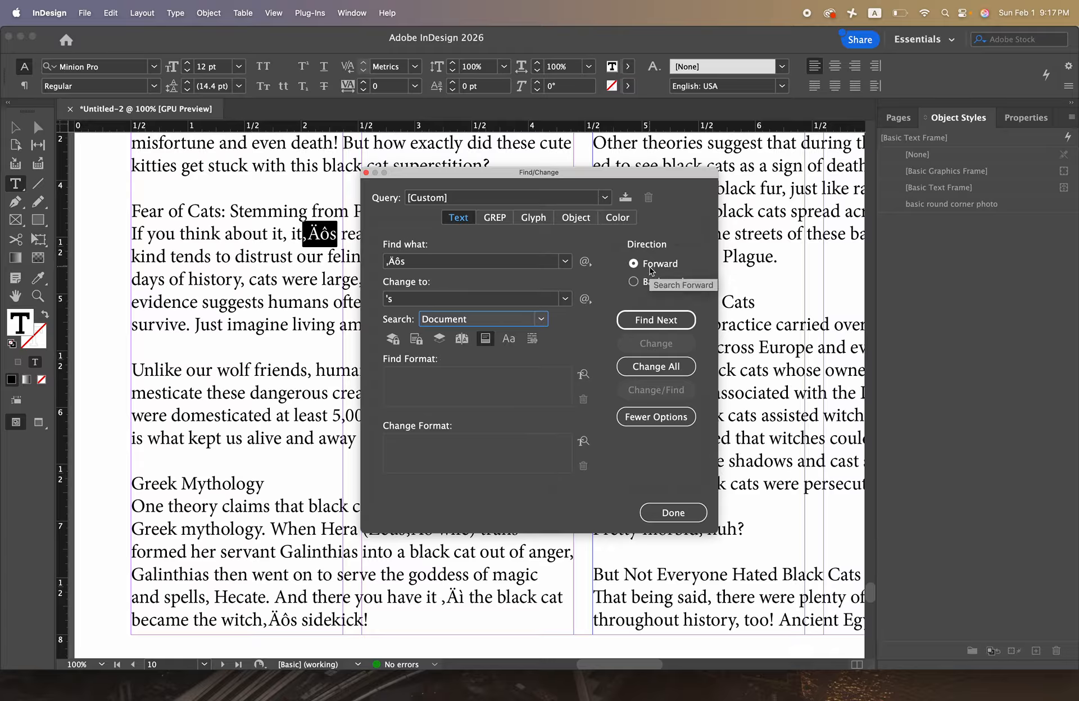
pyautogui.click(649, 373)
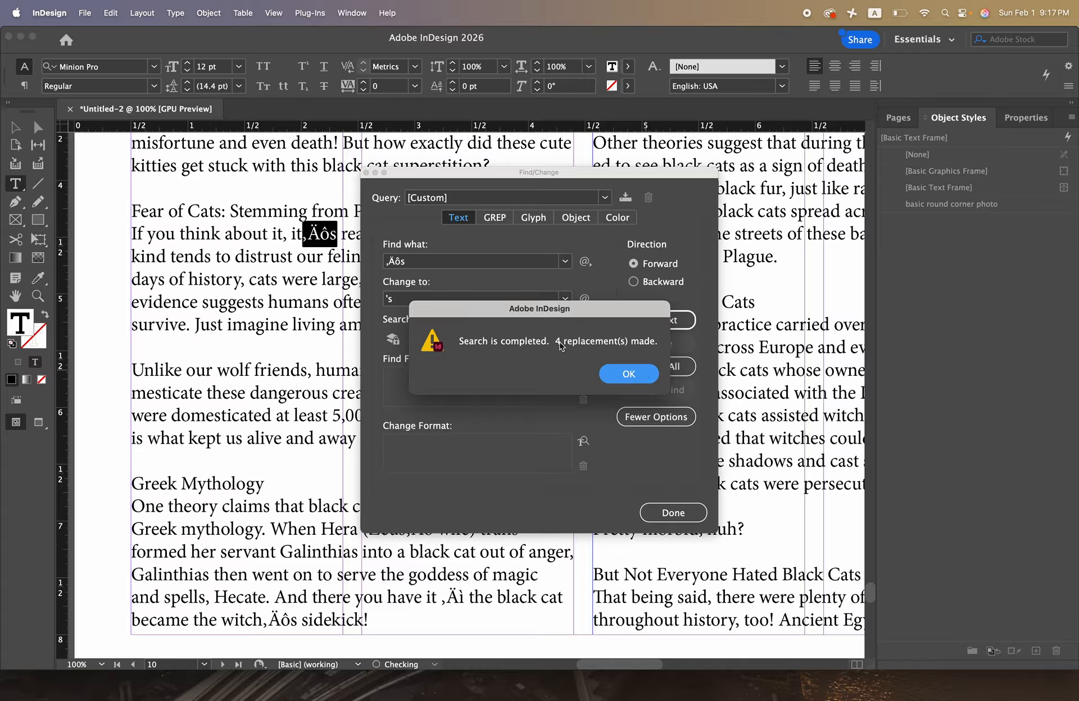
pyautogui.click(627, 377)
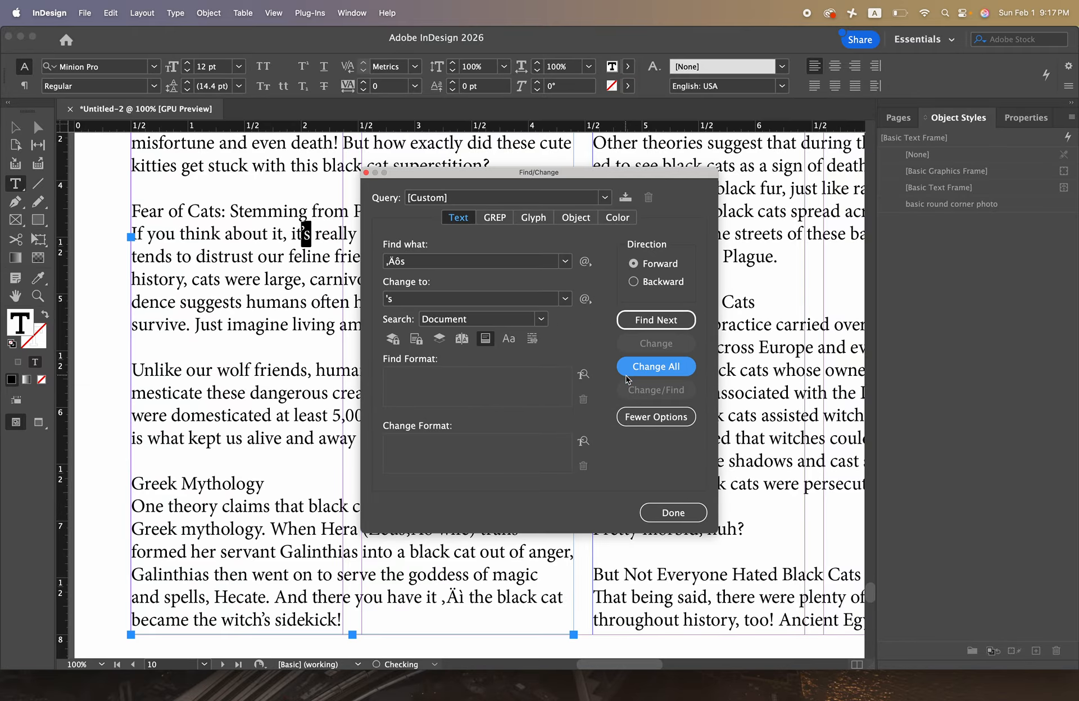
# Run the ",Äôs" to "'s" replacement again with the search direction set to Backward, and close Find/Change
pyautogui.click(634, 283)
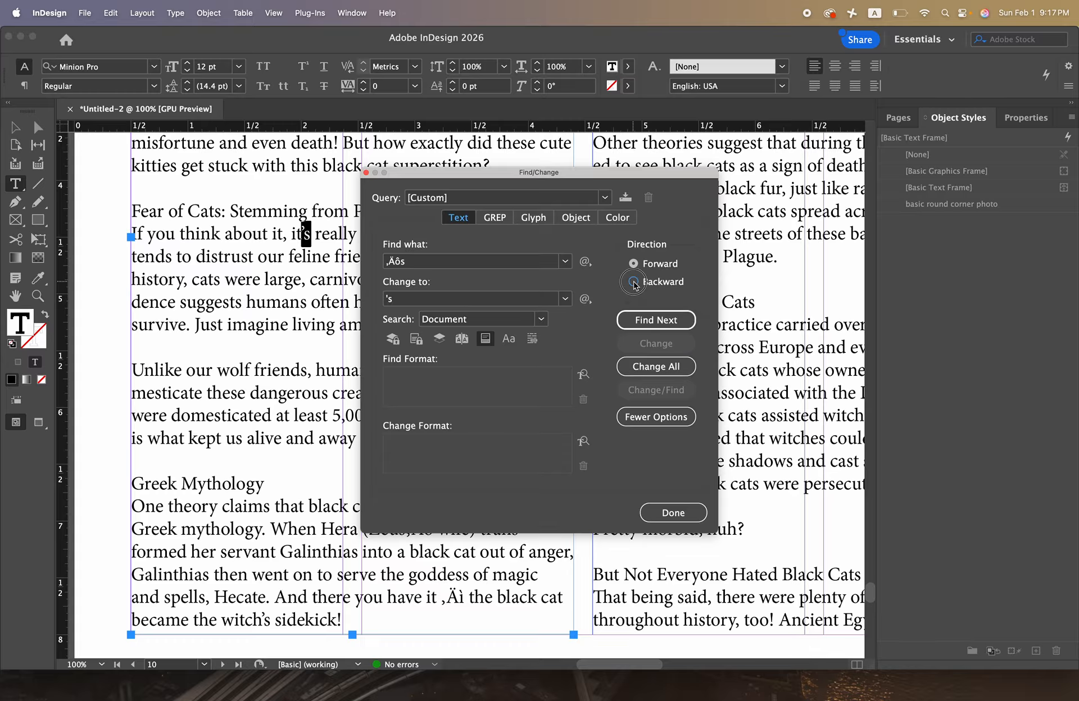
pyautogui.click(637, 368)
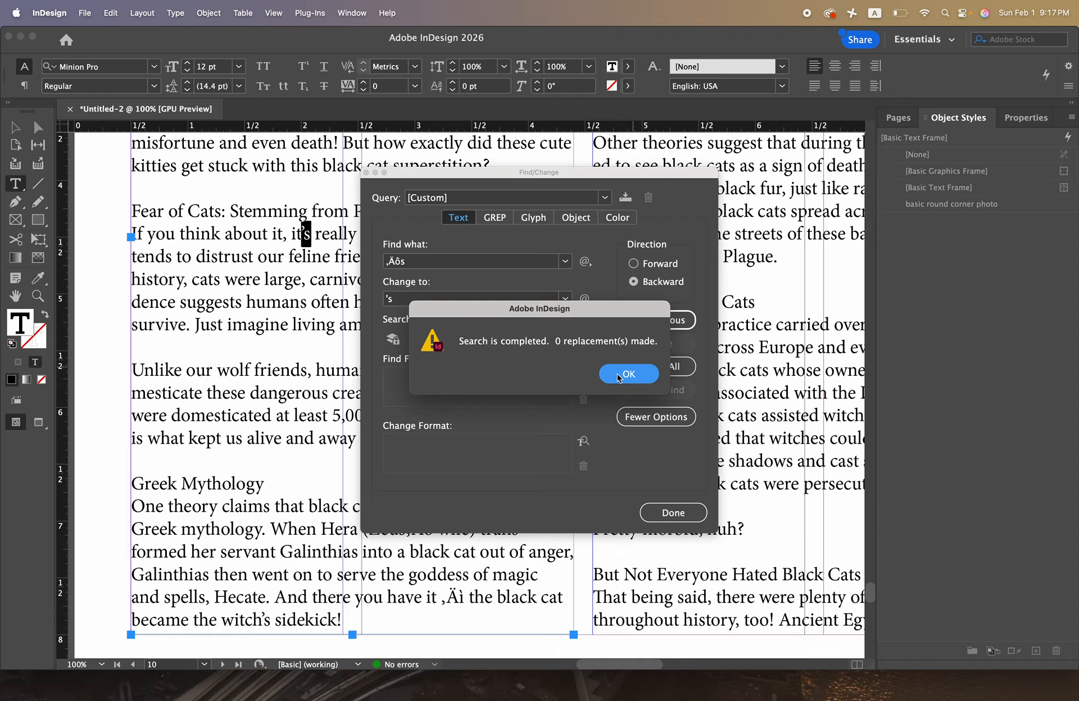
pyautogui.click(618, 375)
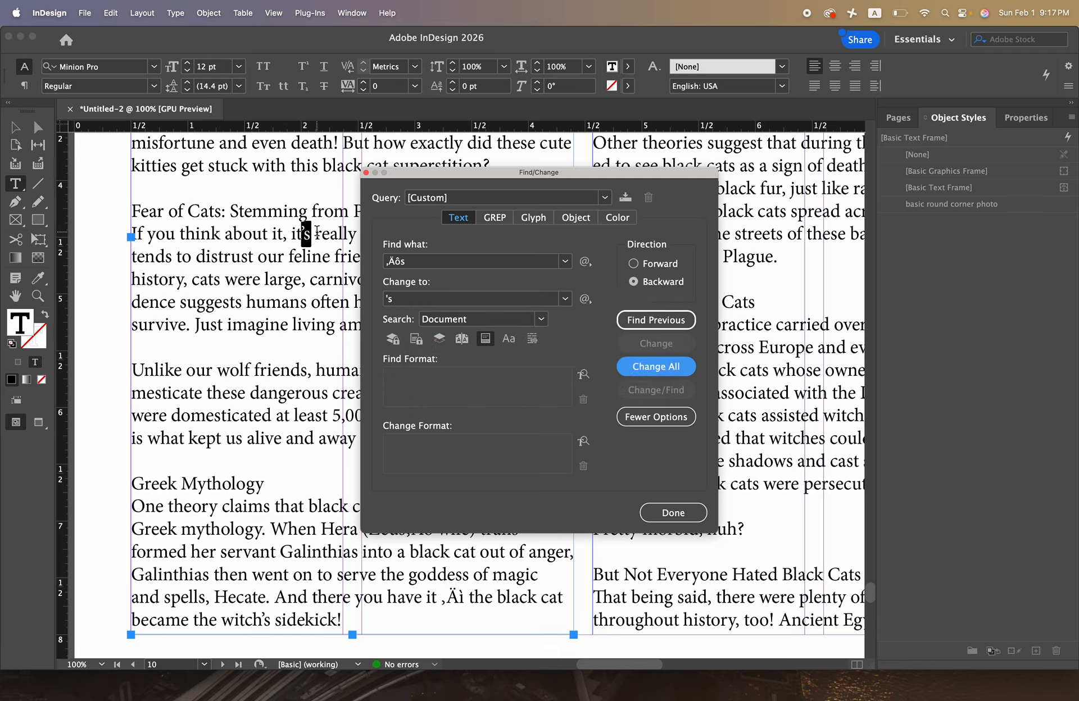
pyautogui.click(668, 513)
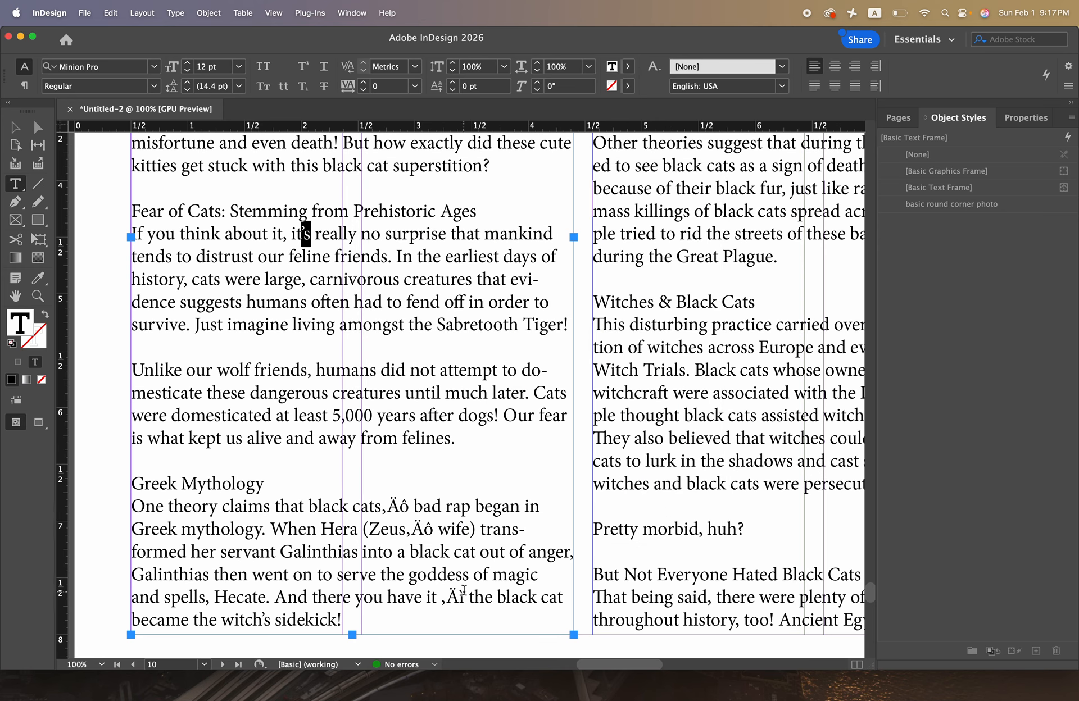
# Copy the garbled " ,Äì" after "have it" and replace all its occurrences in the document with "s", searching forward with Find/Change
pyautogui.moveTo(465, 595); pyautogui.dragTo(438, 596)
pyautogui.press('super+c')
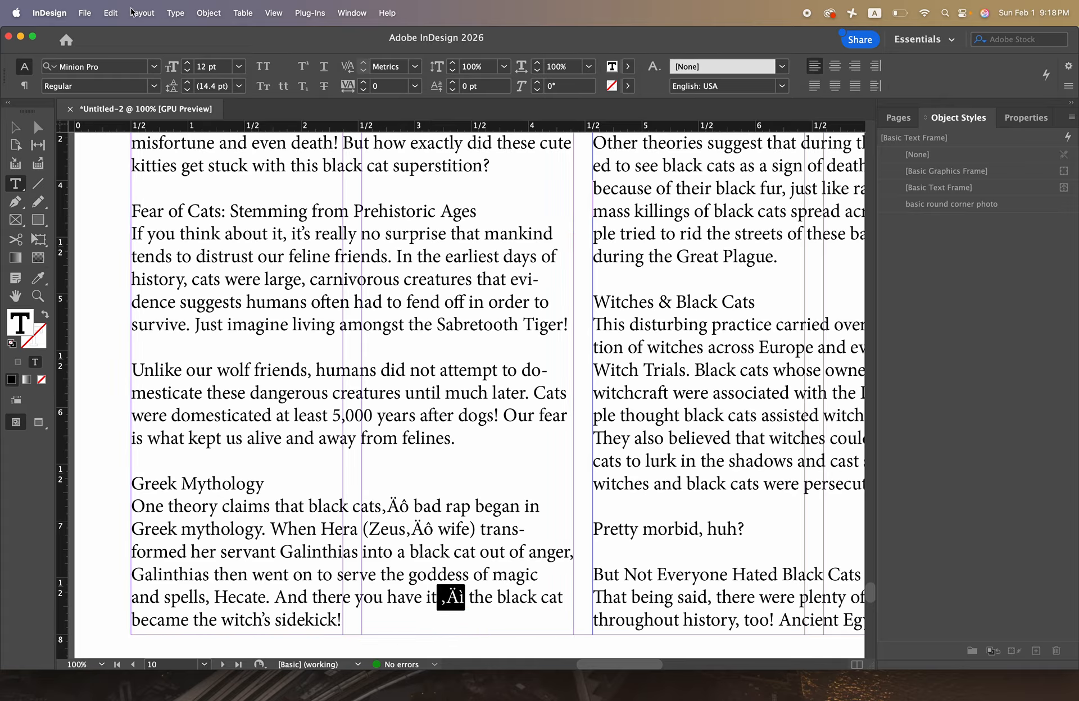
pyautogui.click(111, 12)
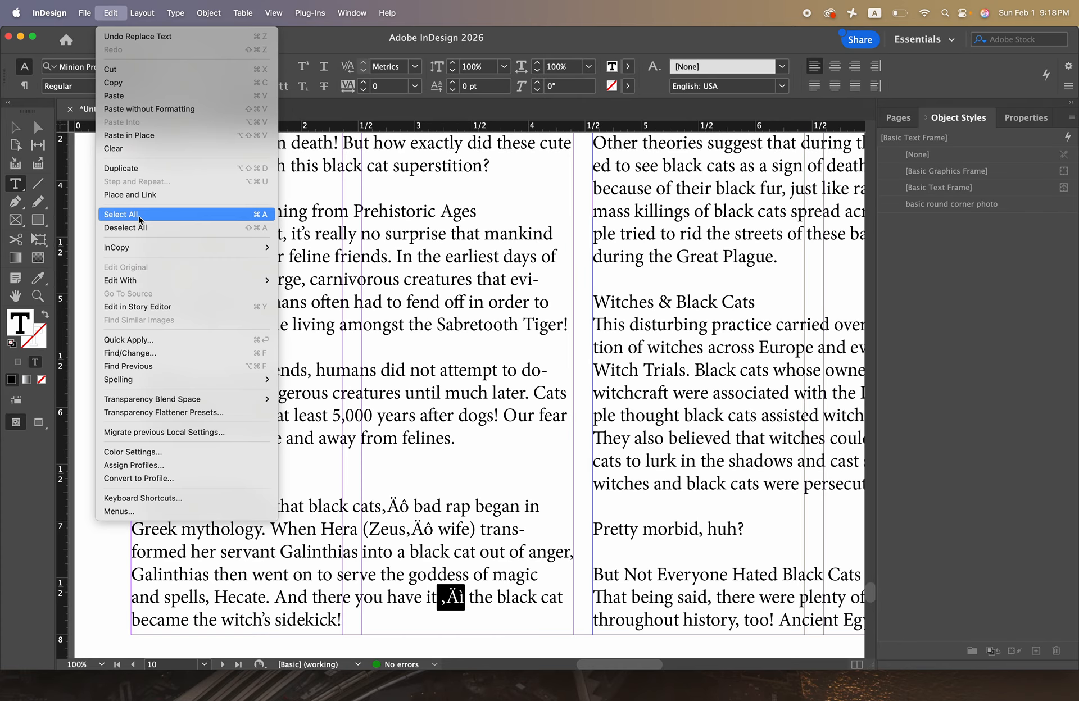
pyautogui.click(135, 353)
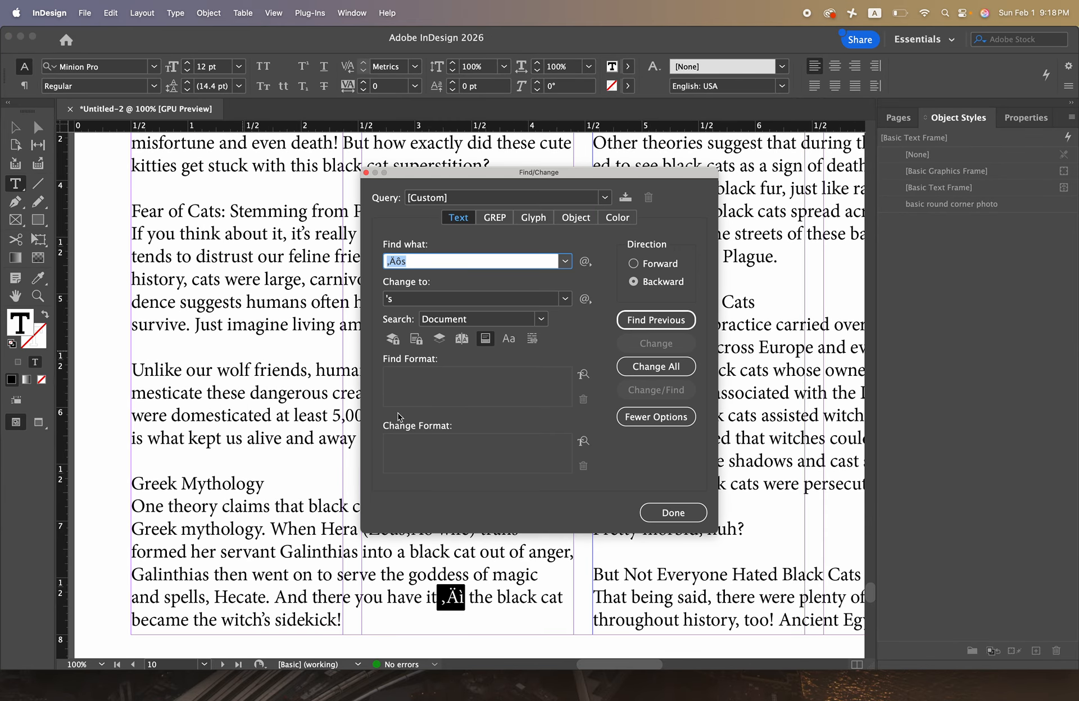
pyautogui.press('super+v')
pyautogui.click(413, 302)
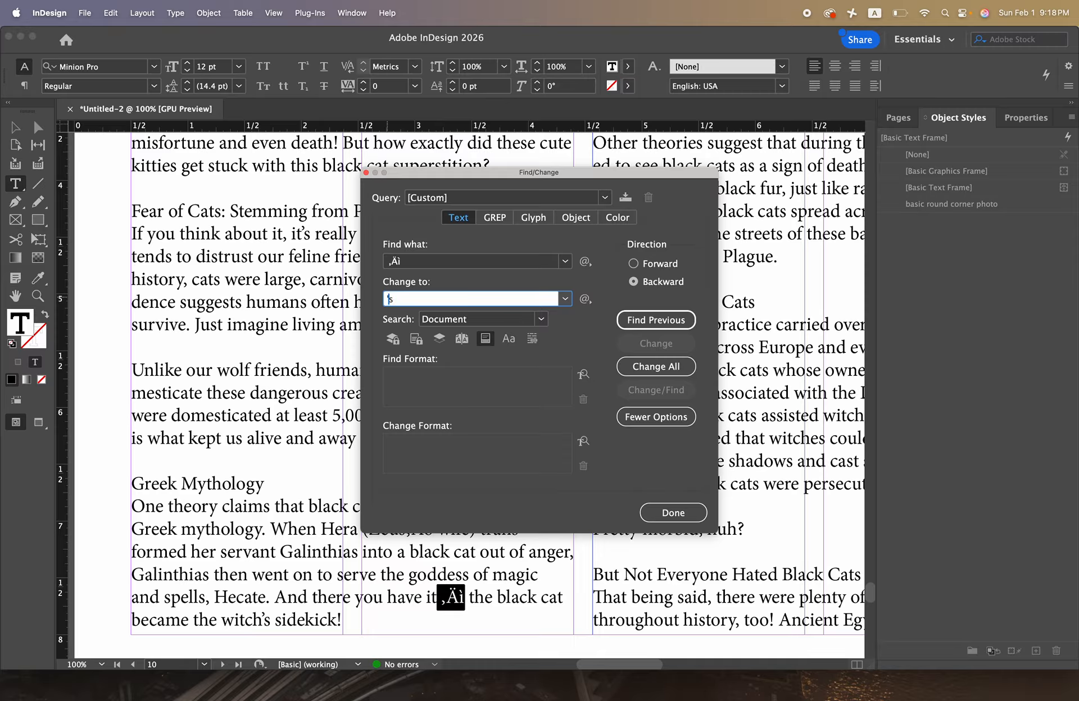
pyautogui.click(634, 263)
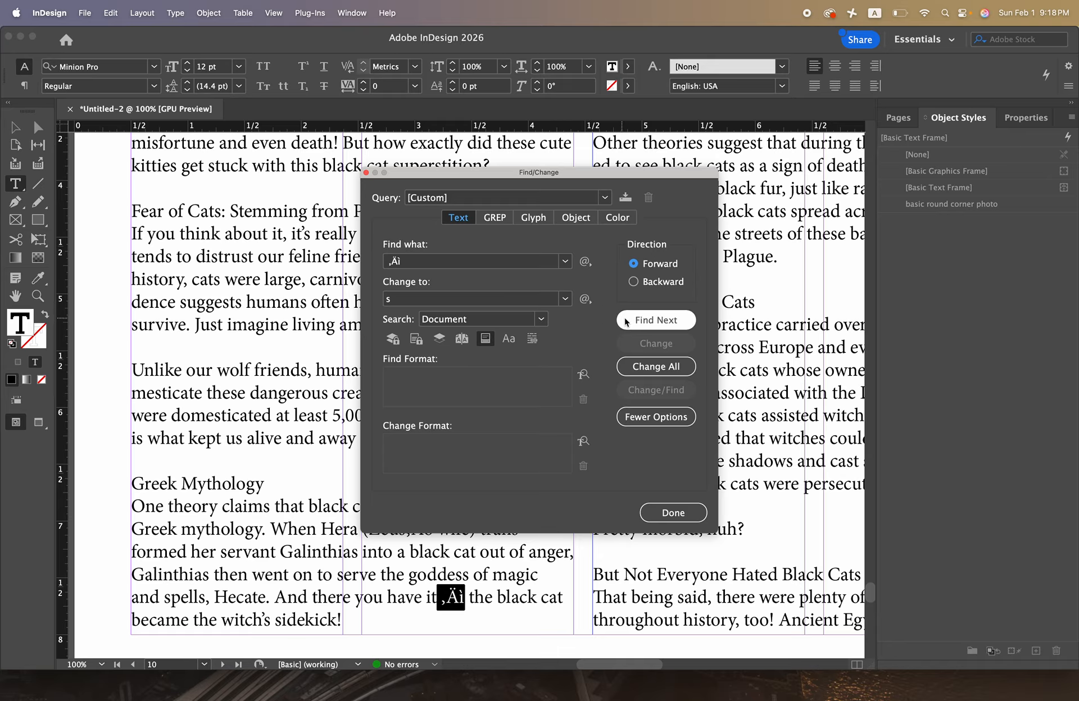
pyautogui.click(652, 367)
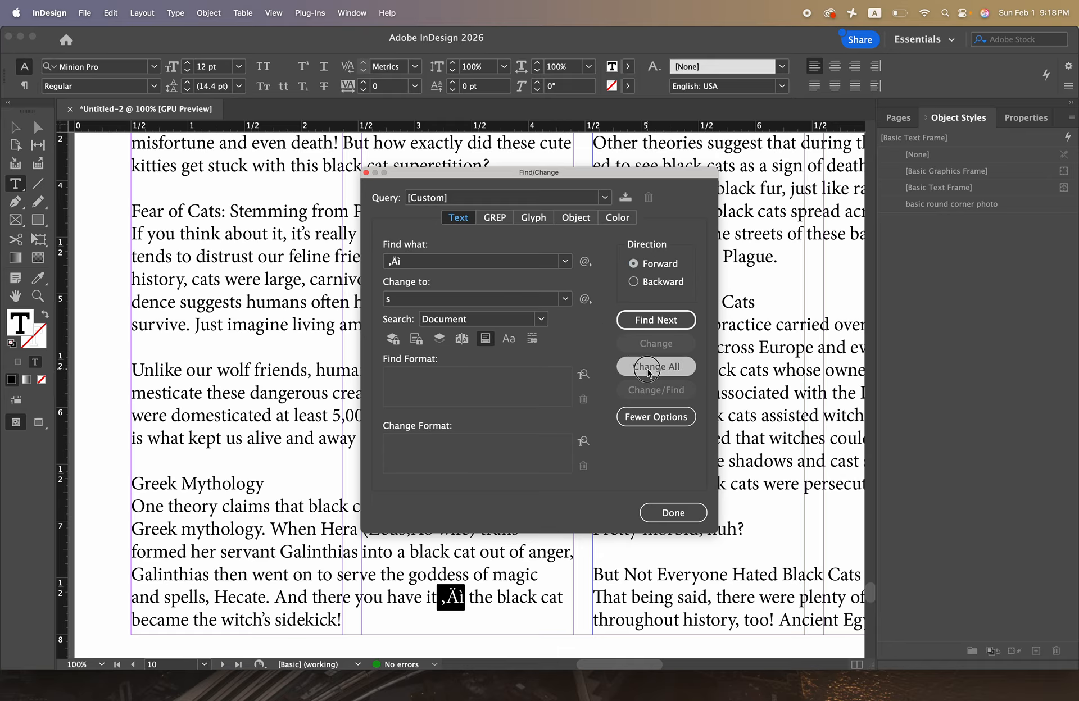
pyautogui.click(630, 373)
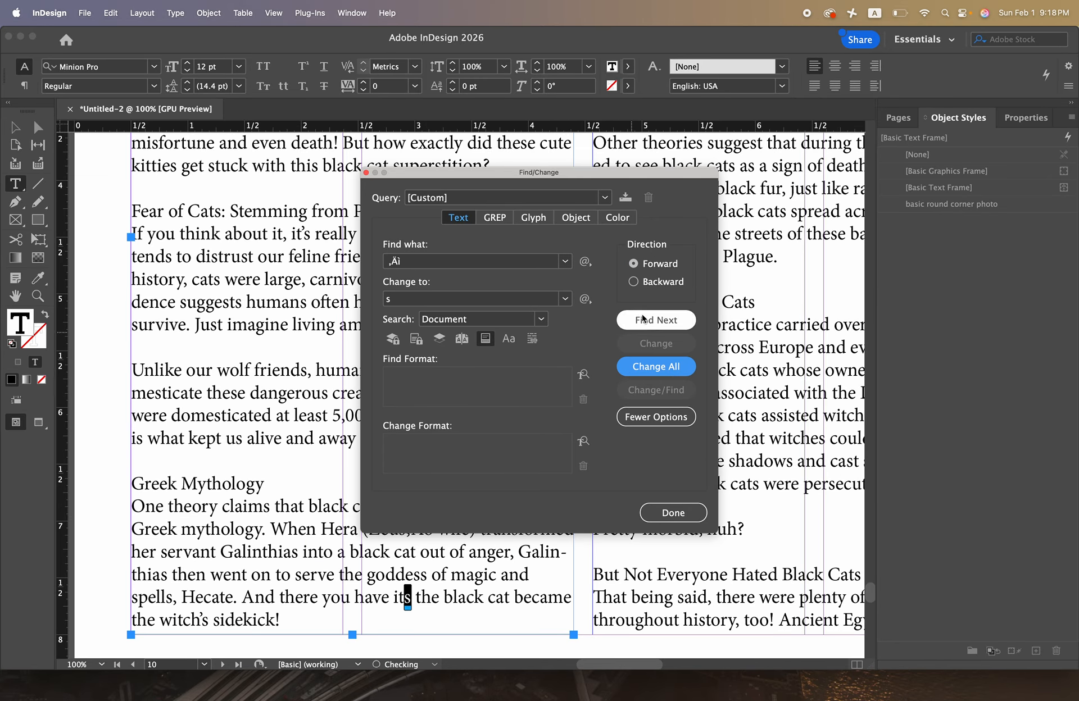
# Repeat the " ,Äì" to "s" replacement across the document in the Backward direction, and close Find/Change
pyautogui.click(633, 282)
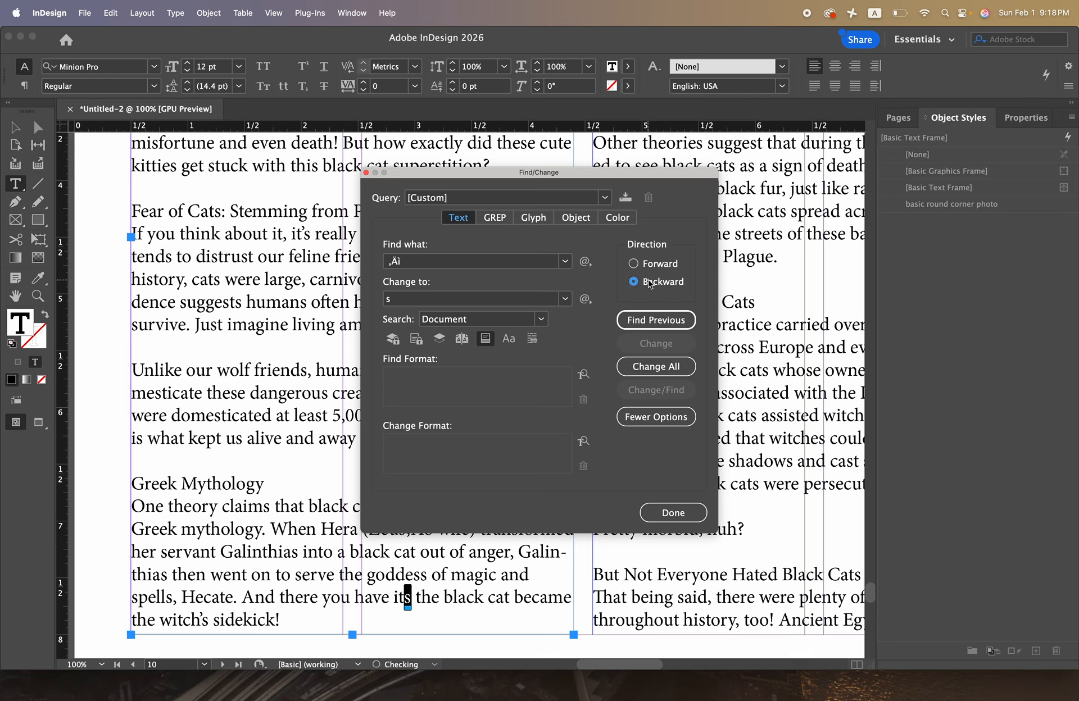
pyautogui.click(651, 376)
pyautogui.click(621, 374)
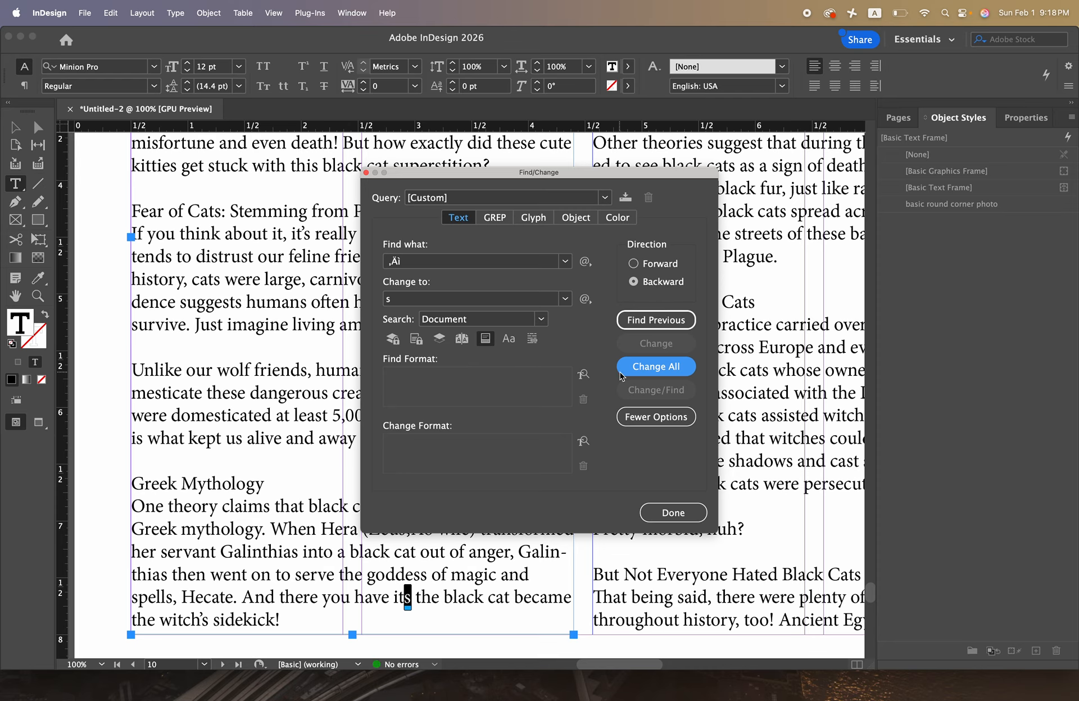
pyautogui.click(681, 512)
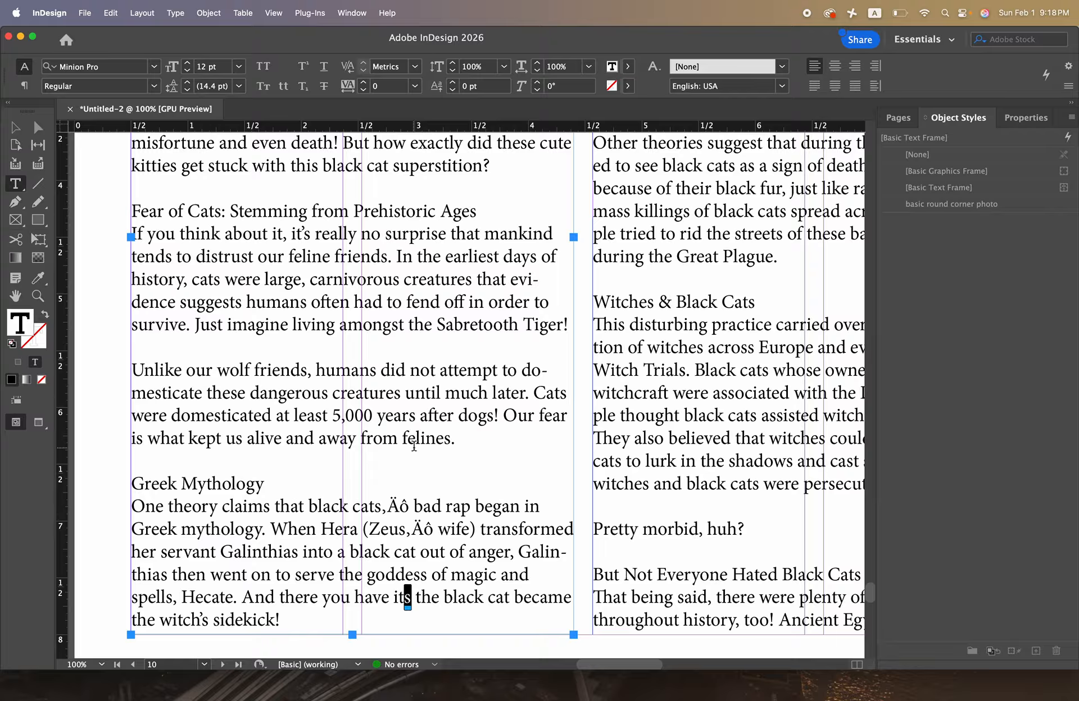
pyautogui.click(436, 508)
pyautogui.scroll(6, 416, 396)
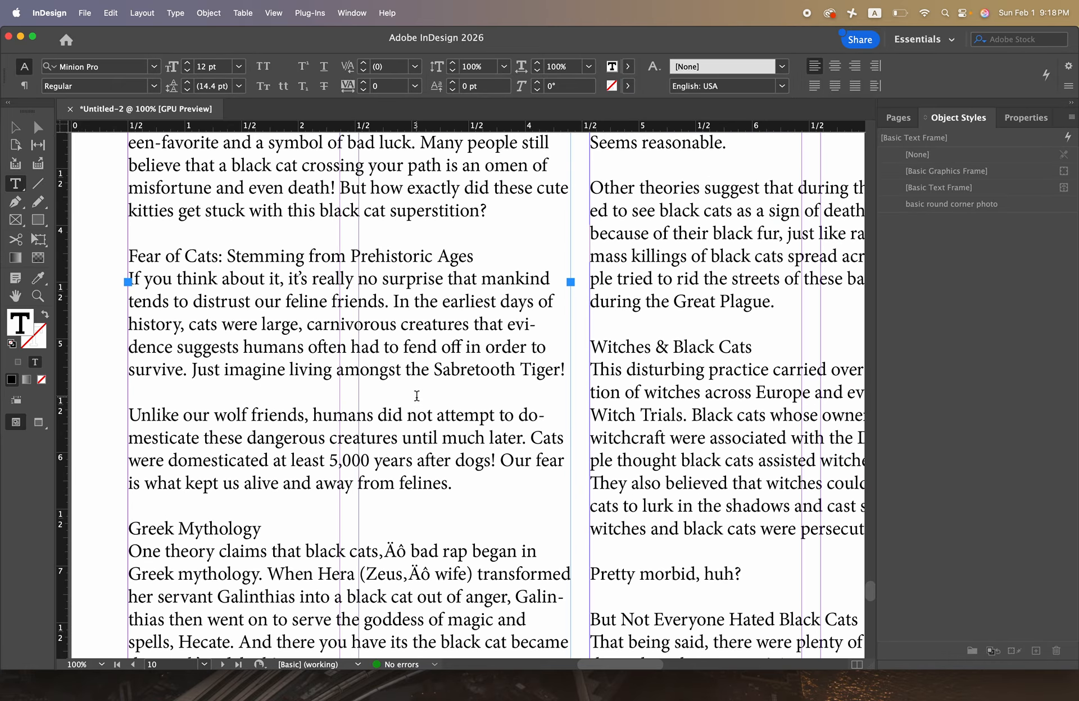
pyautogui.scroll(2, 416, 397)
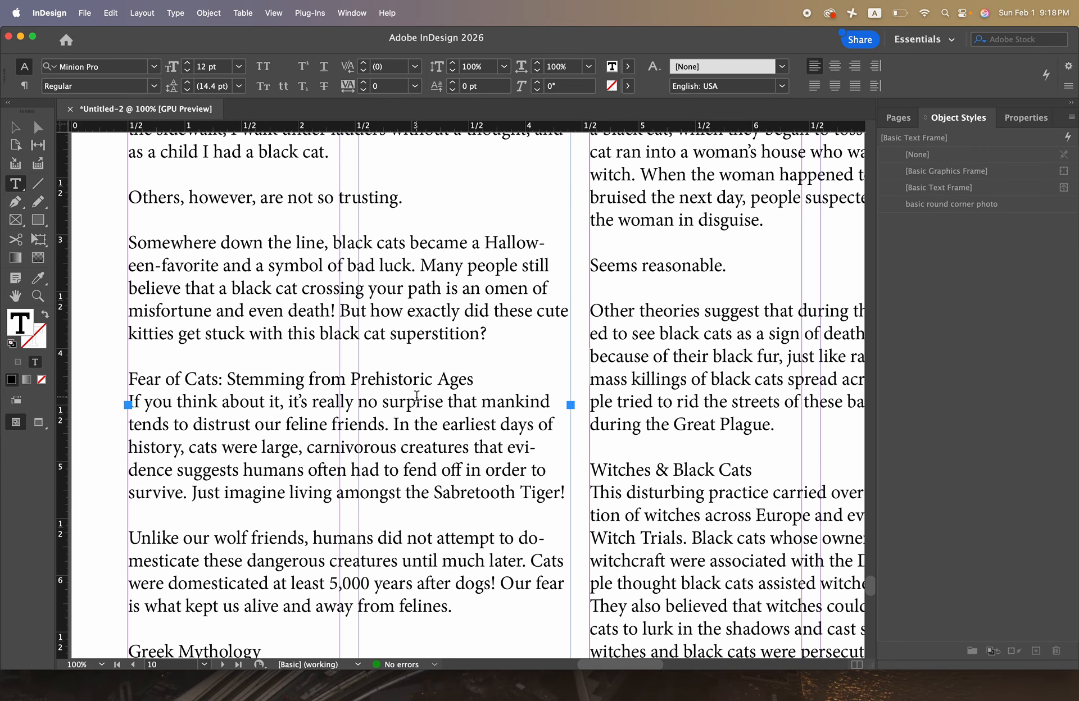